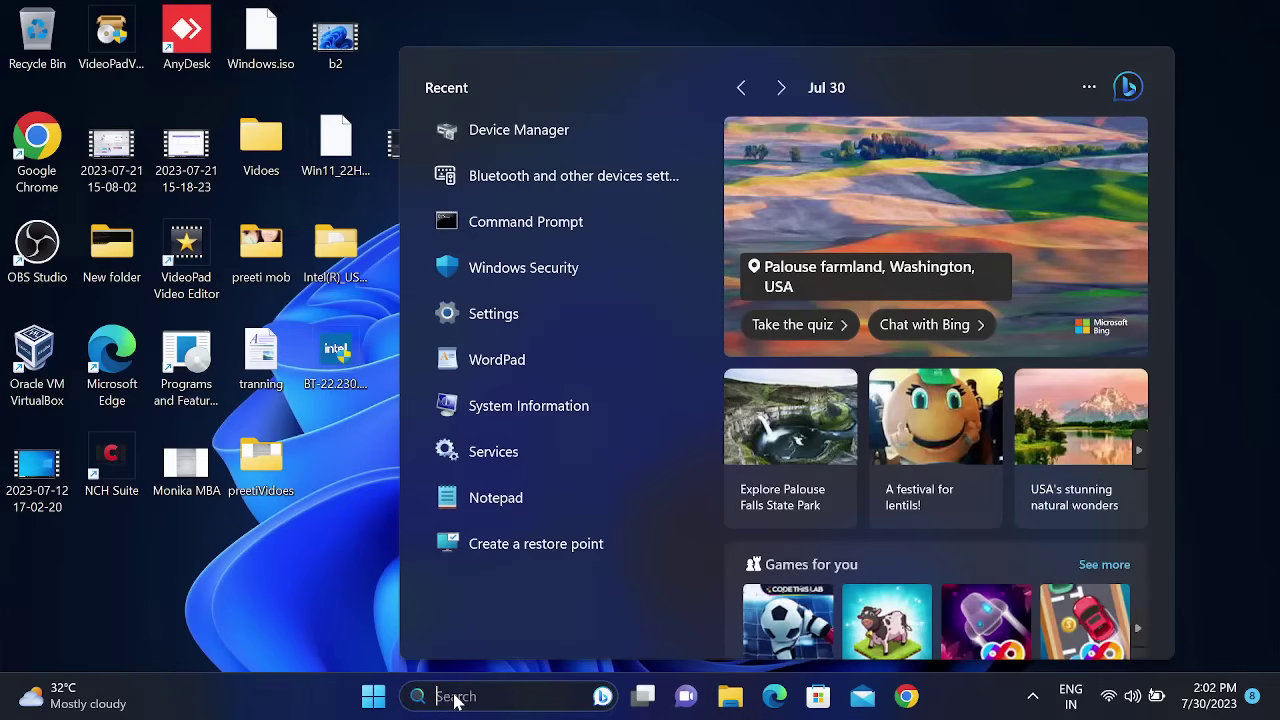
- Search 'blue' and open the Bluetooth and other devices settings page
type("blue")
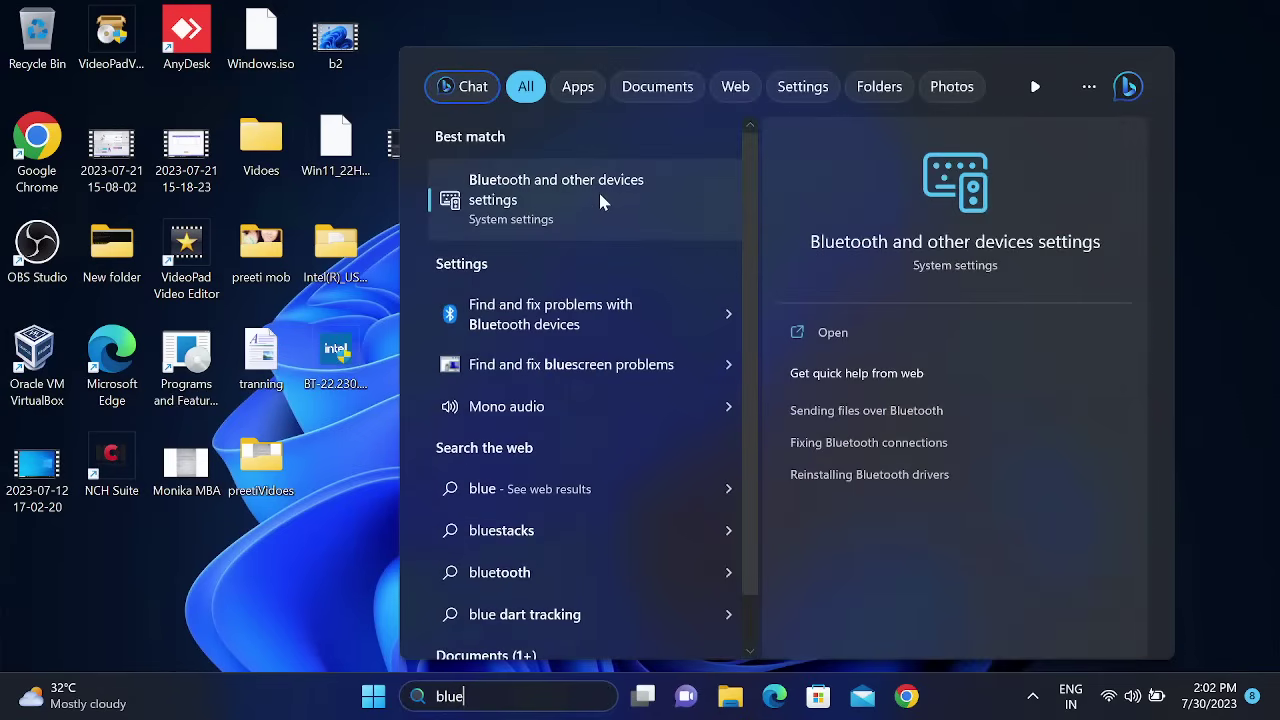
left_click(555, 188)
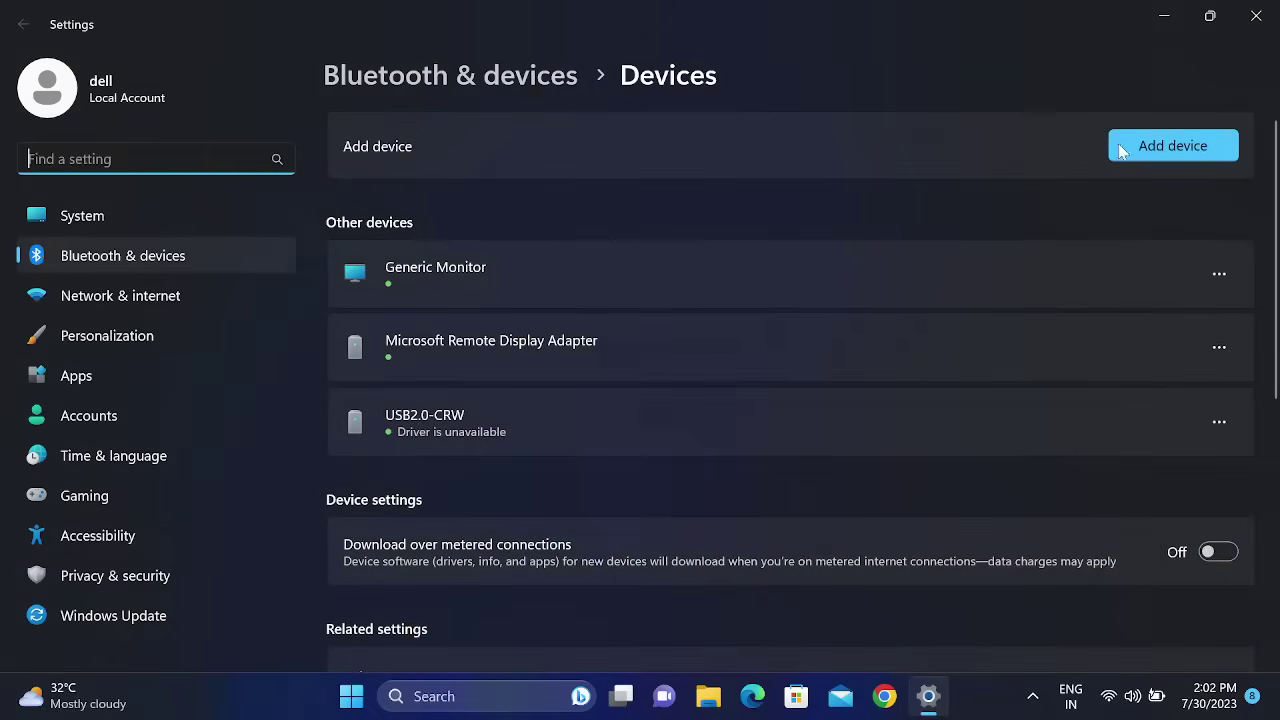
- Try adding a Bluetooth device, then dismiss the Couldn't connect message
left_click(1189, 150)
left_click(633, 180)
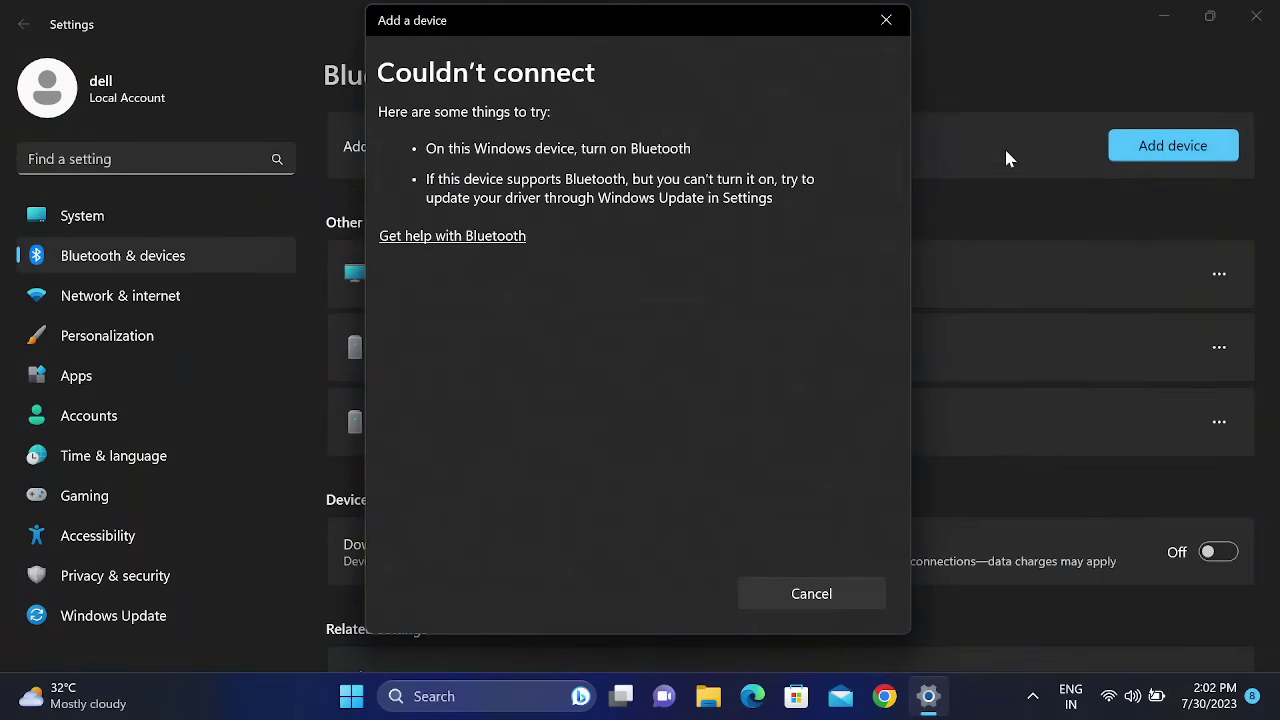
left_click(886, 25)
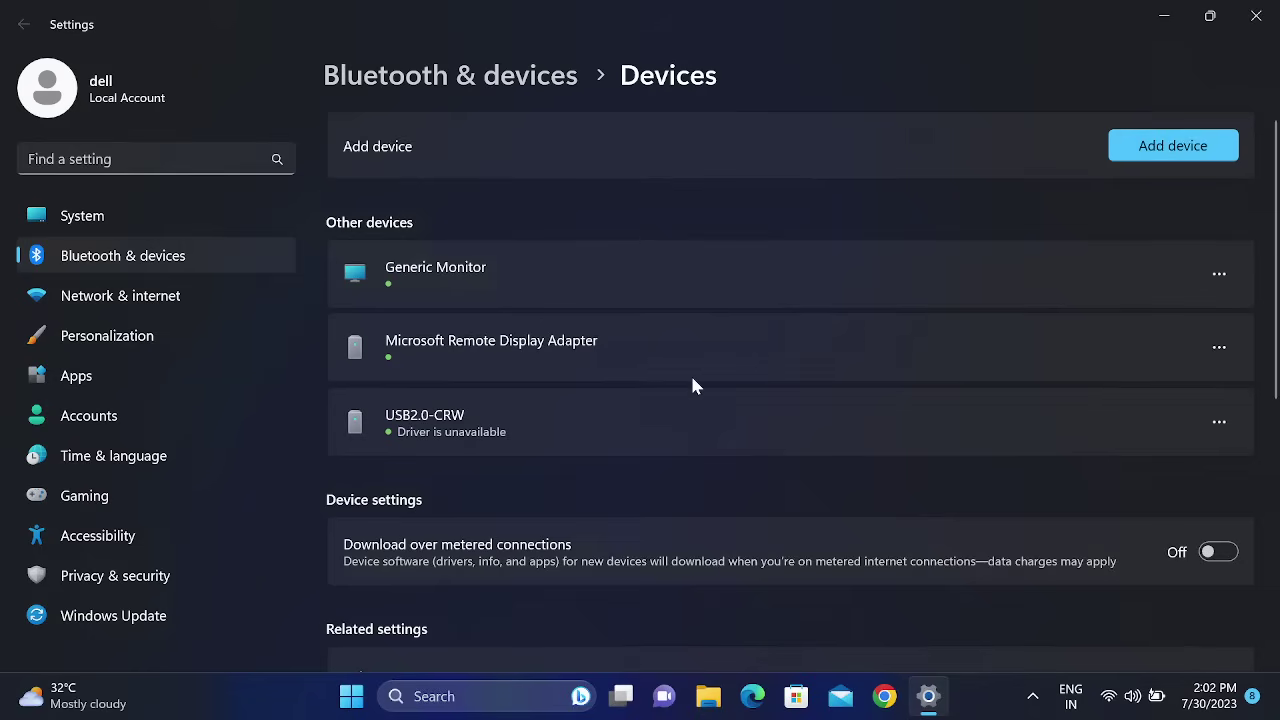
- Look over the Devices page, then close the Settings window
scroll(691, 383, "down", 3)
scroll(695, 385, "up", 2)
left_click(1256, 16)
- Refresh the desktop, then search 'serv' and run Services as administrator
right_click(790, 142)
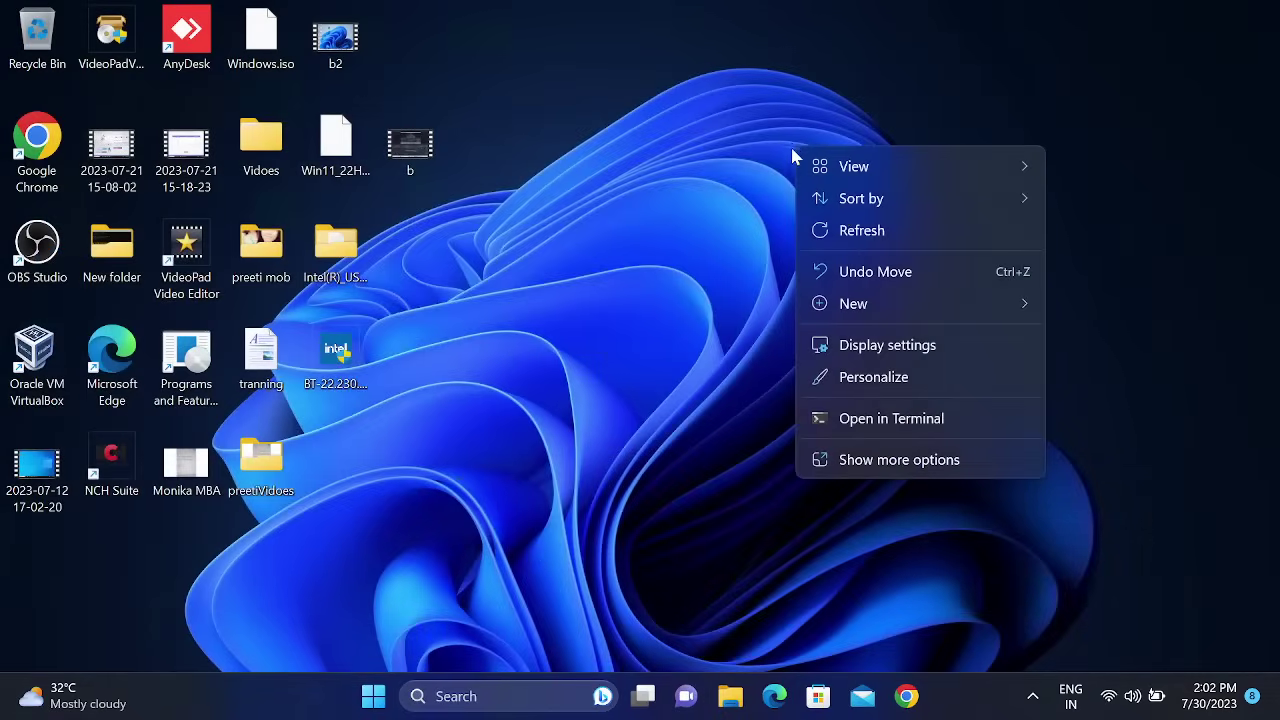
left_click(846, 231)
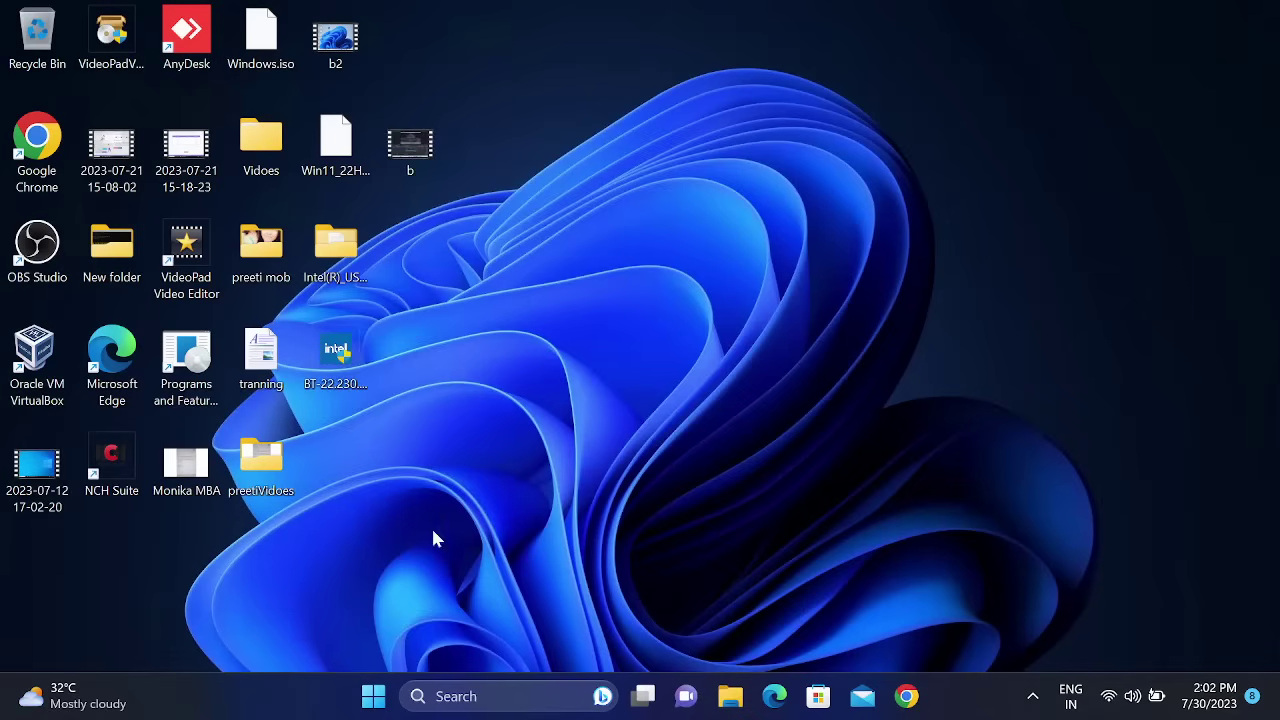
left_click(448, 697)
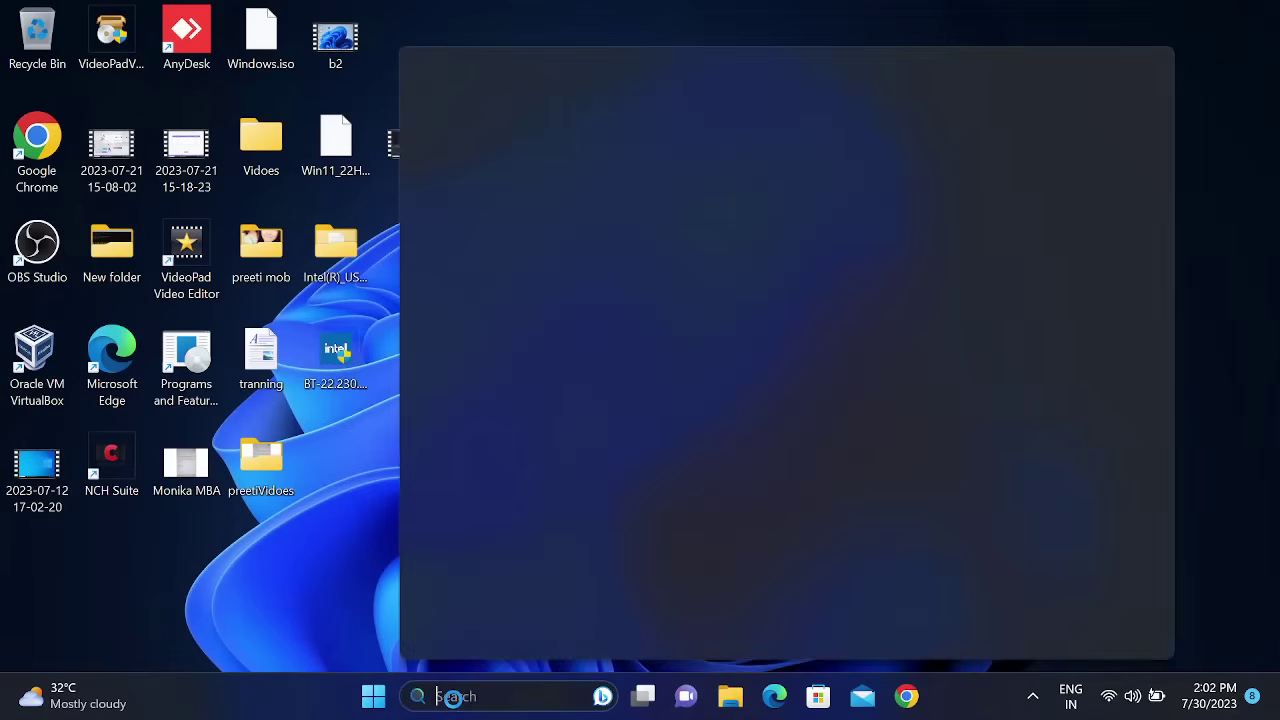
type("serv")
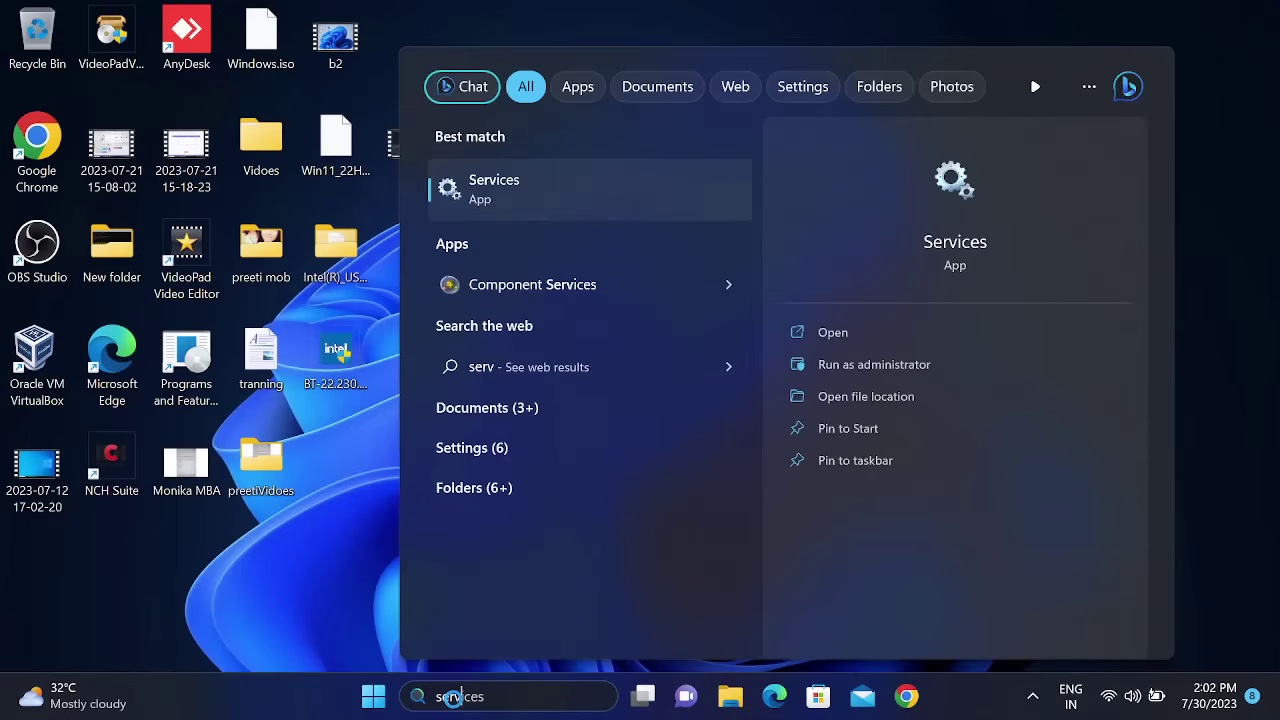
left_click(866, 366)
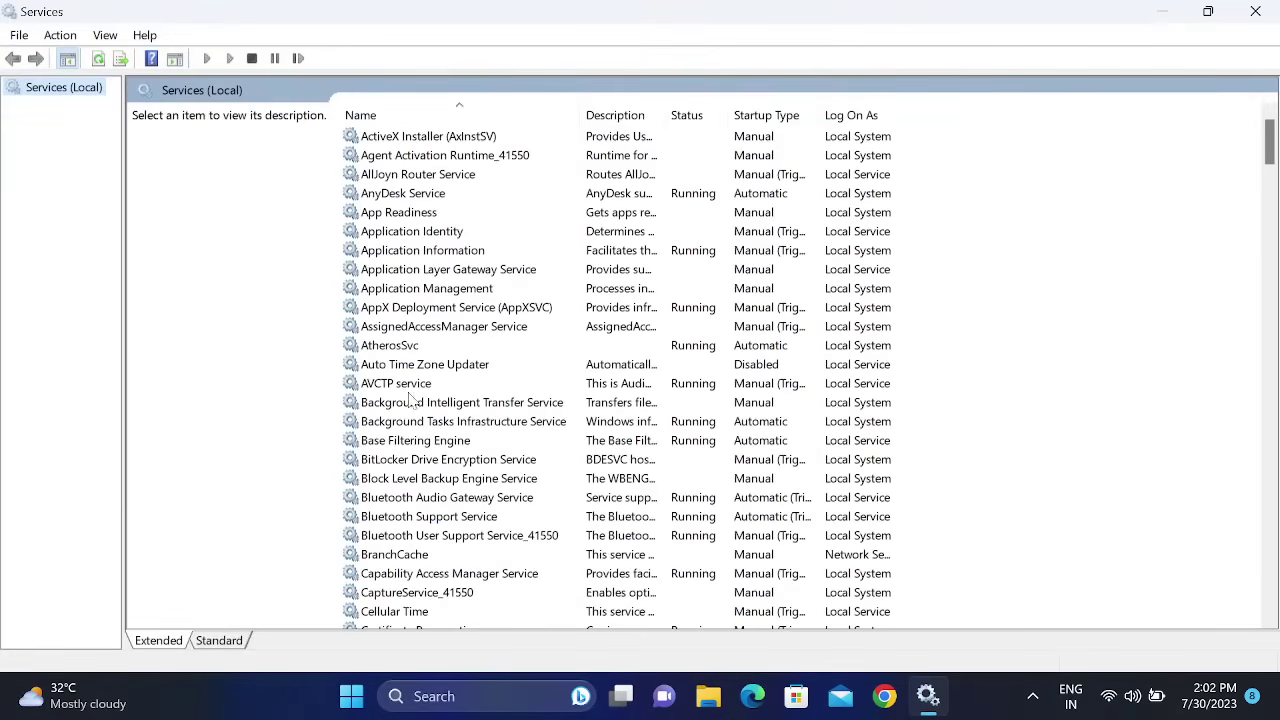
- Set Bluetooth Audio Gateway Service's startup type to Automatic and apply it
left_click(422, 484)
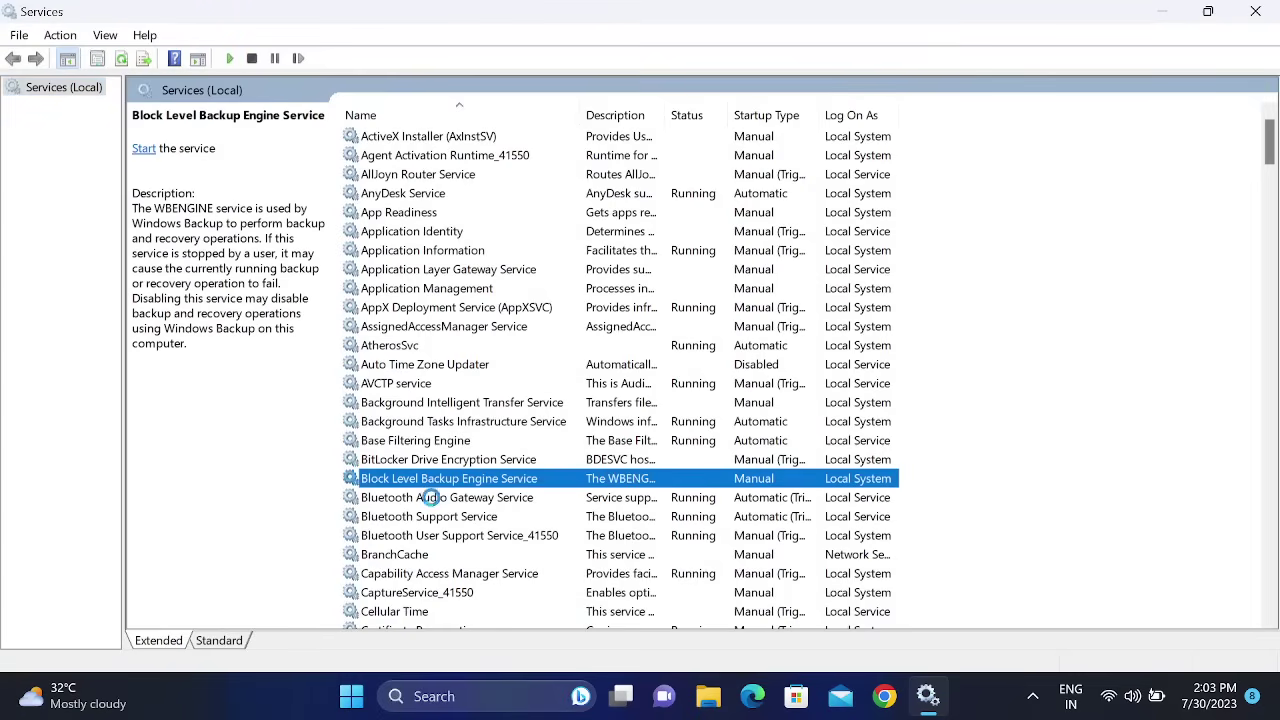
left_click(432, 499)
scroll(408, 512, "down", 1)
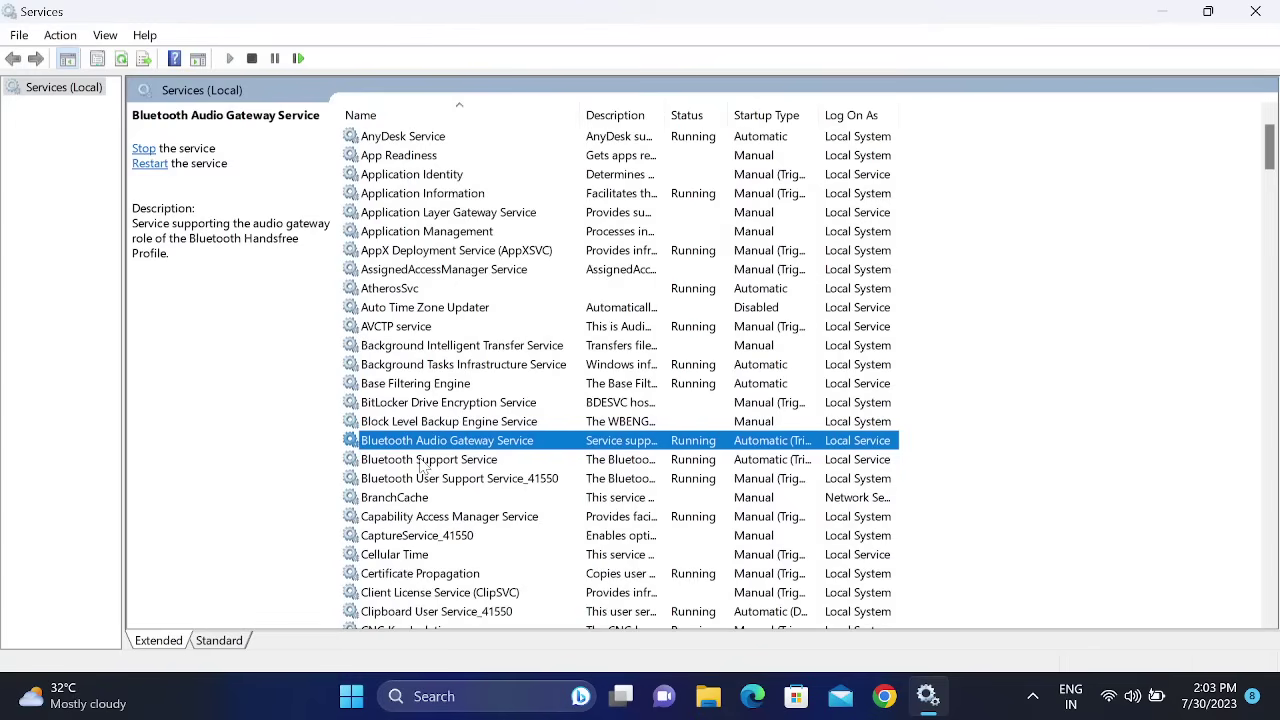
right_click(530, 447)
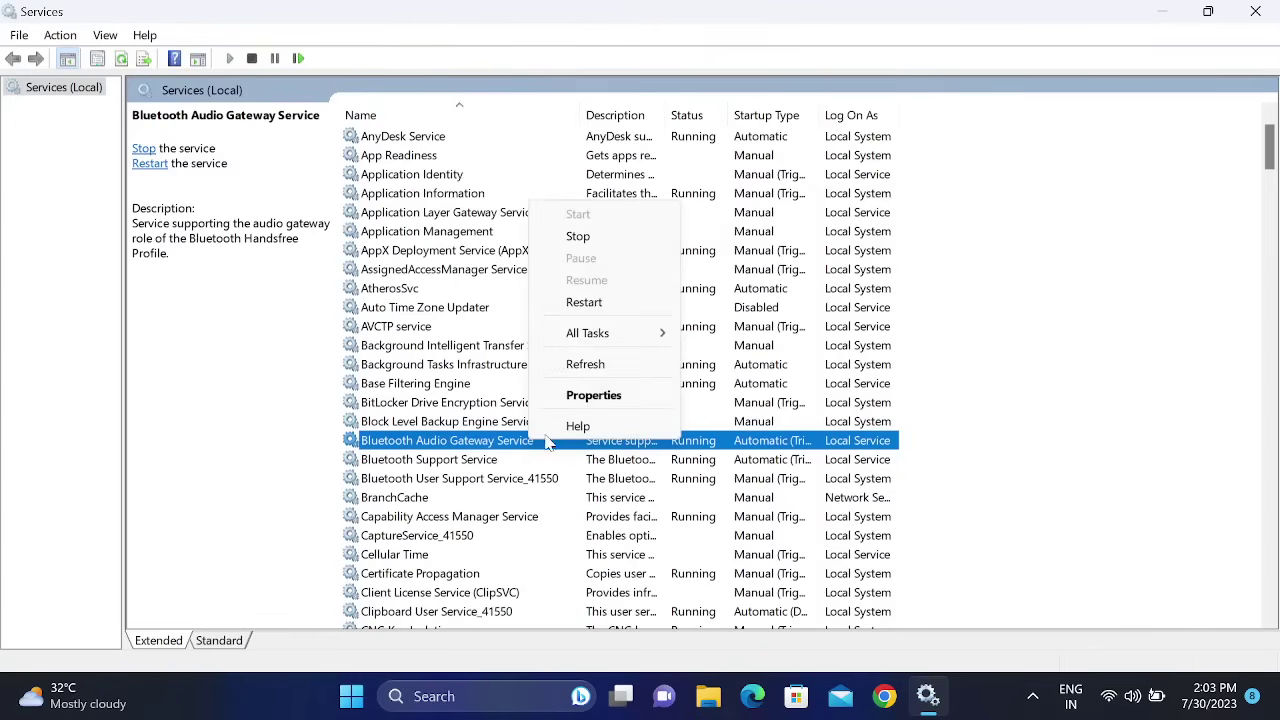
left_click(602, 397)
left_click(640, 324)
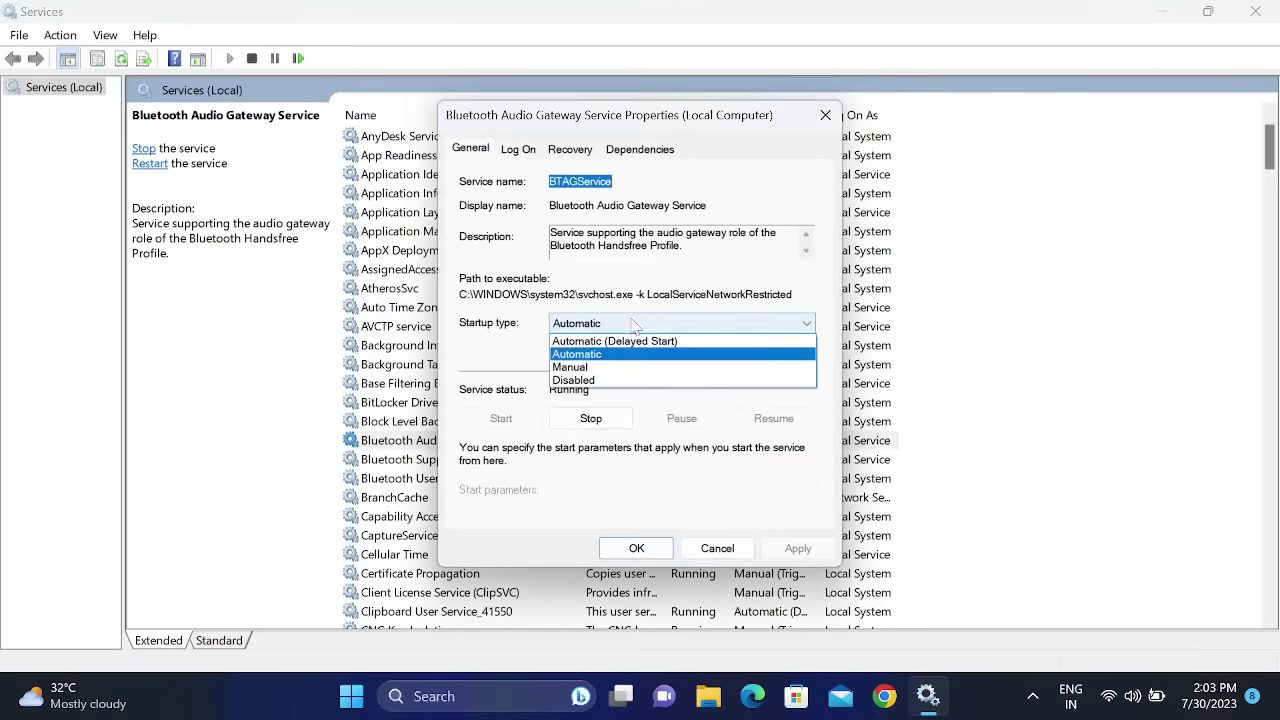
left_click(590, 356)
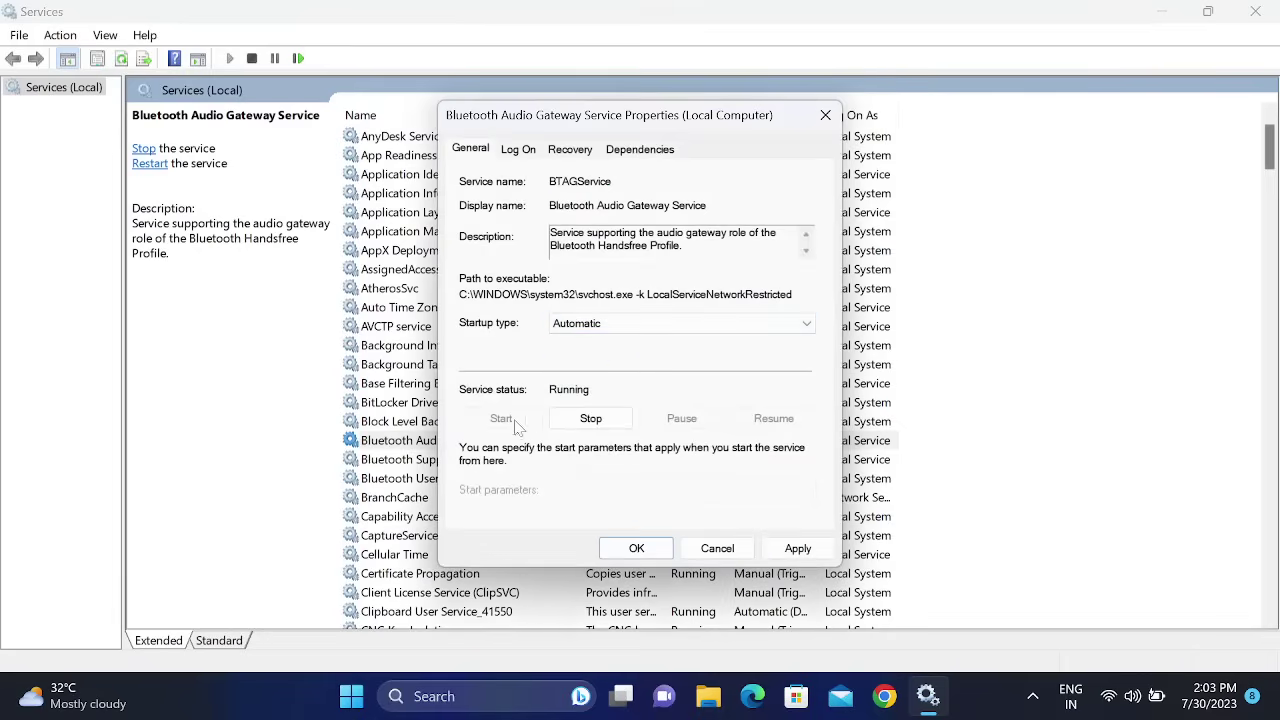
left_click(798, 550)
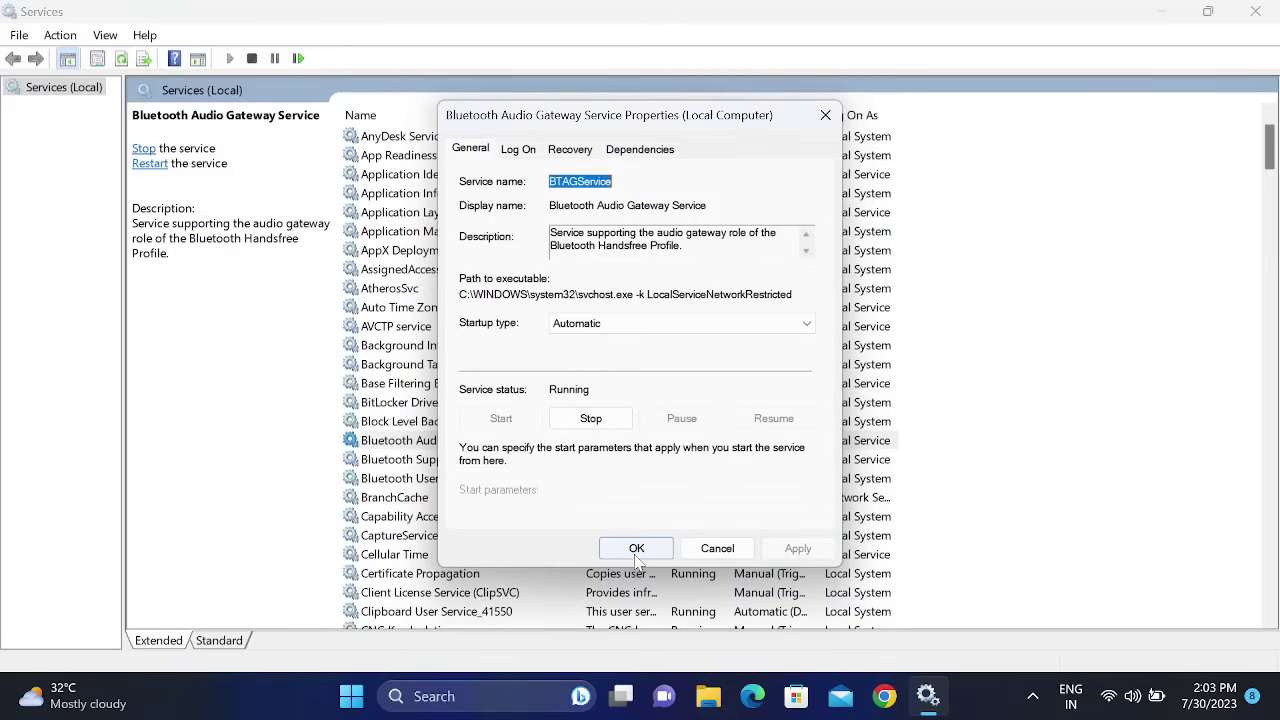
left_click(638, 552)
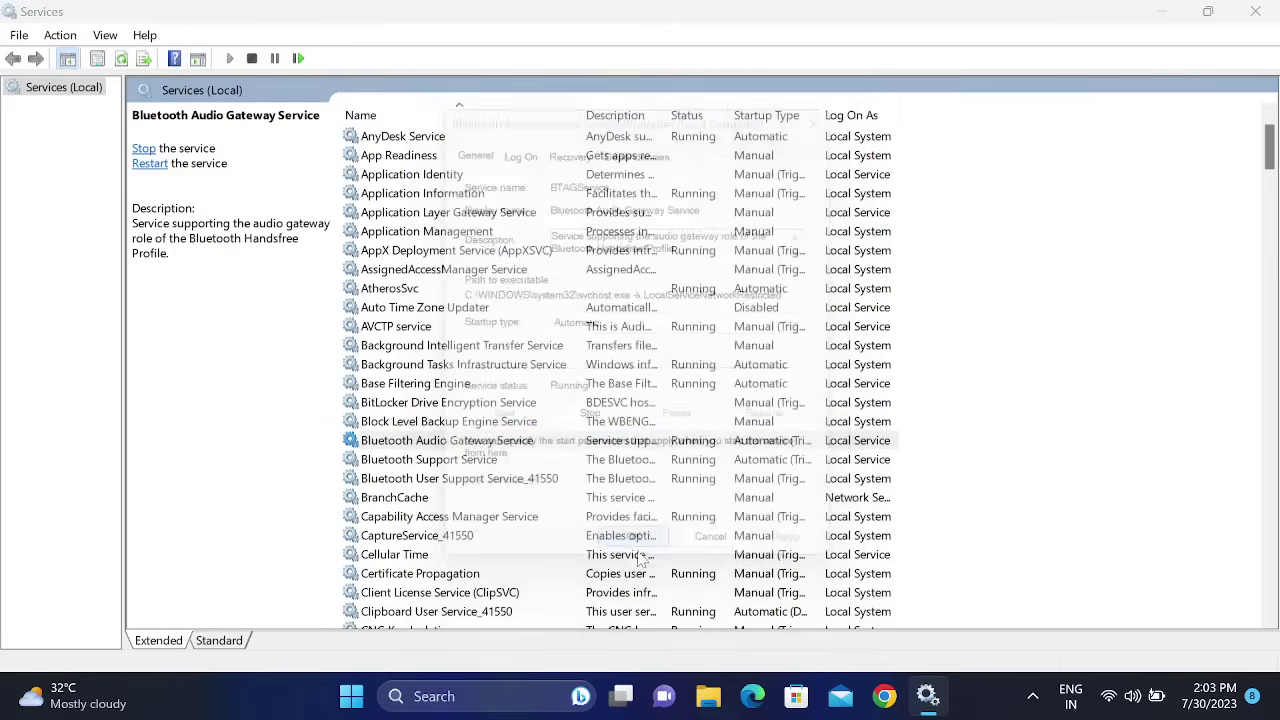
left_click(438, 466)
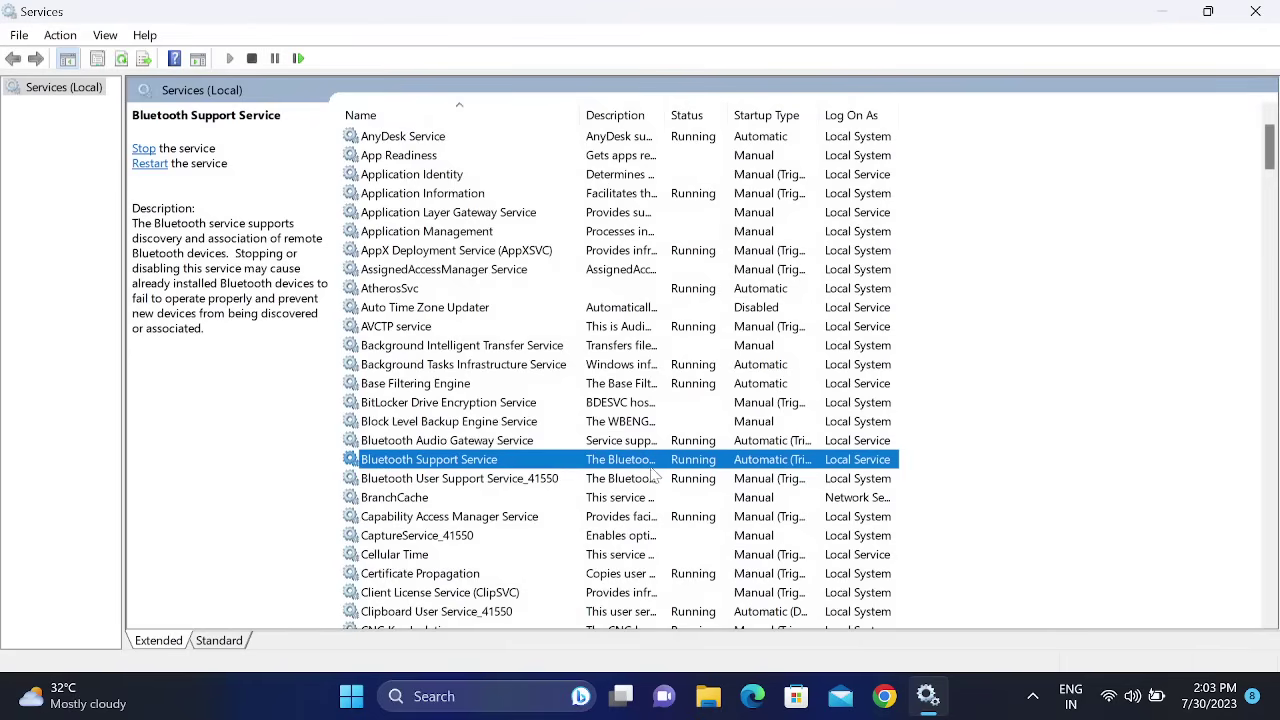
right_click(558, 462)
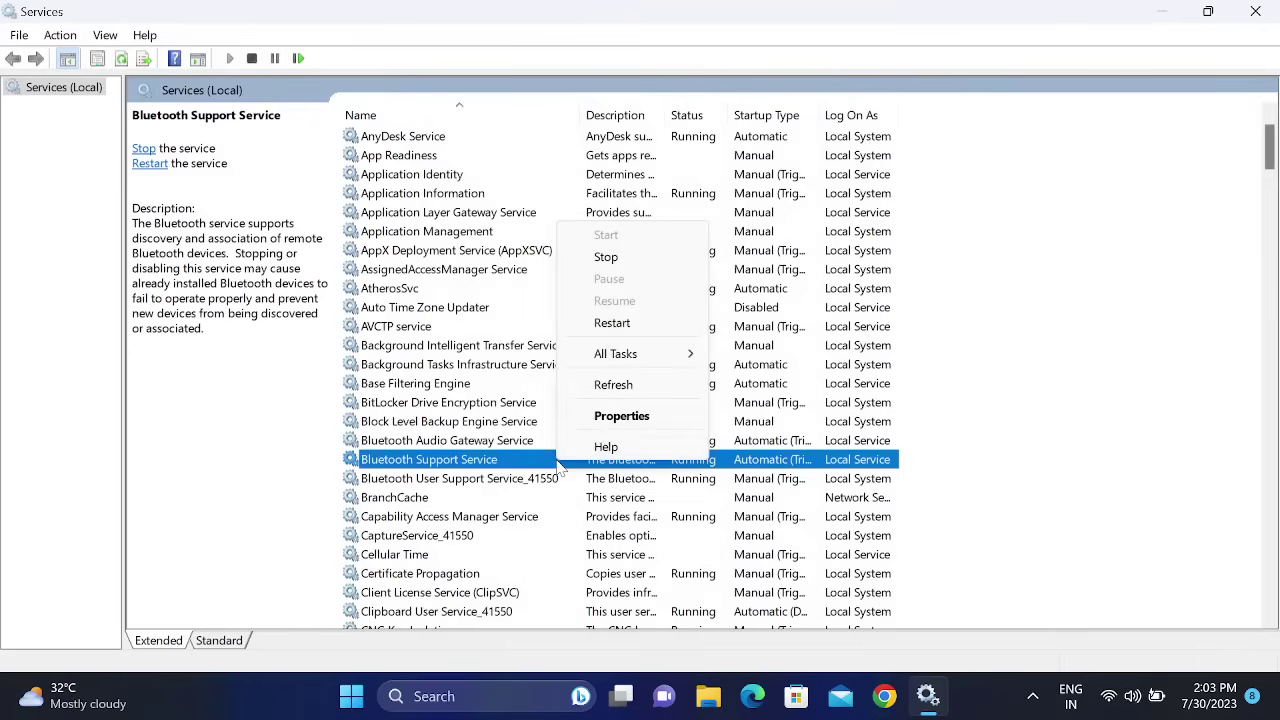
left_click(606, 416)
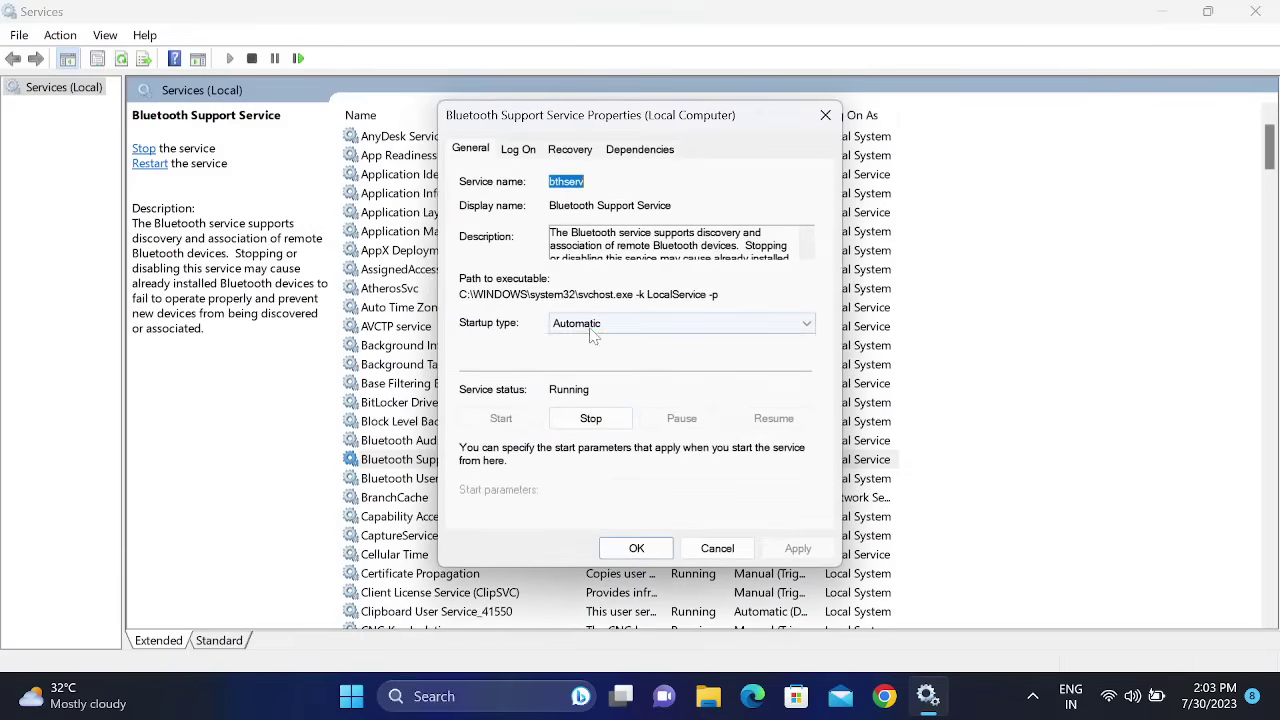
left_click(591, 327)
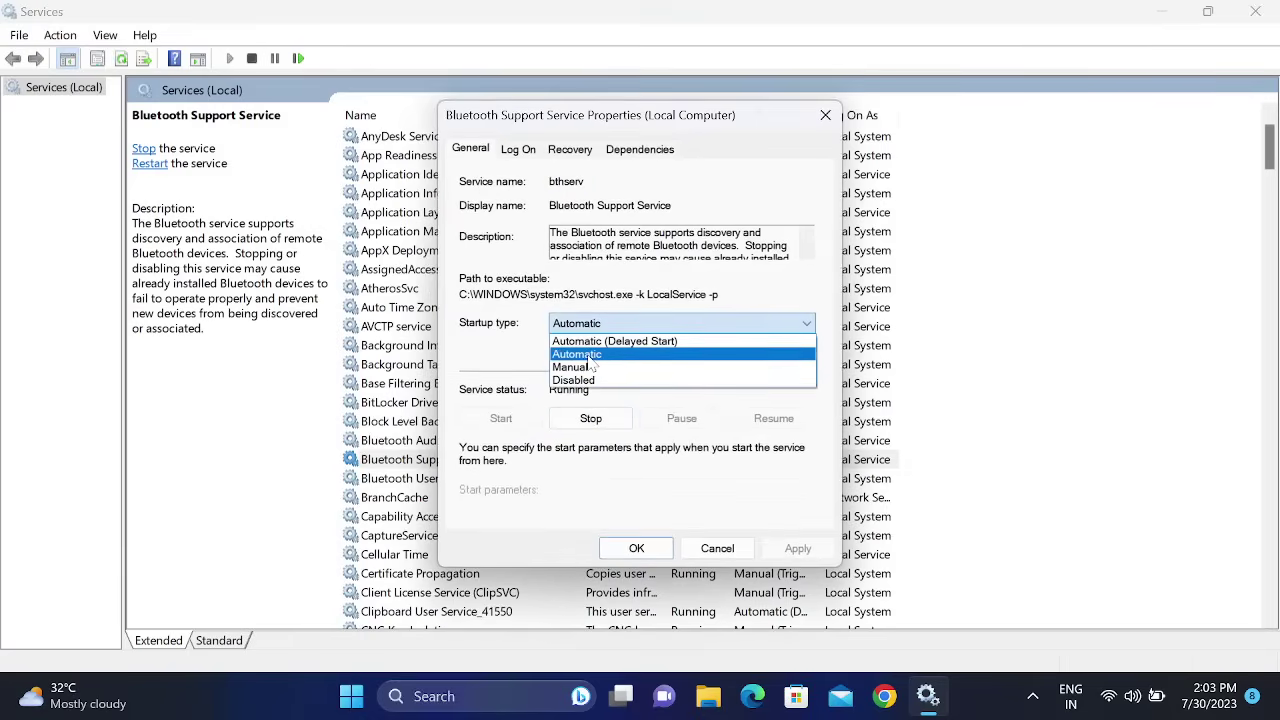
left_click(588, 357)
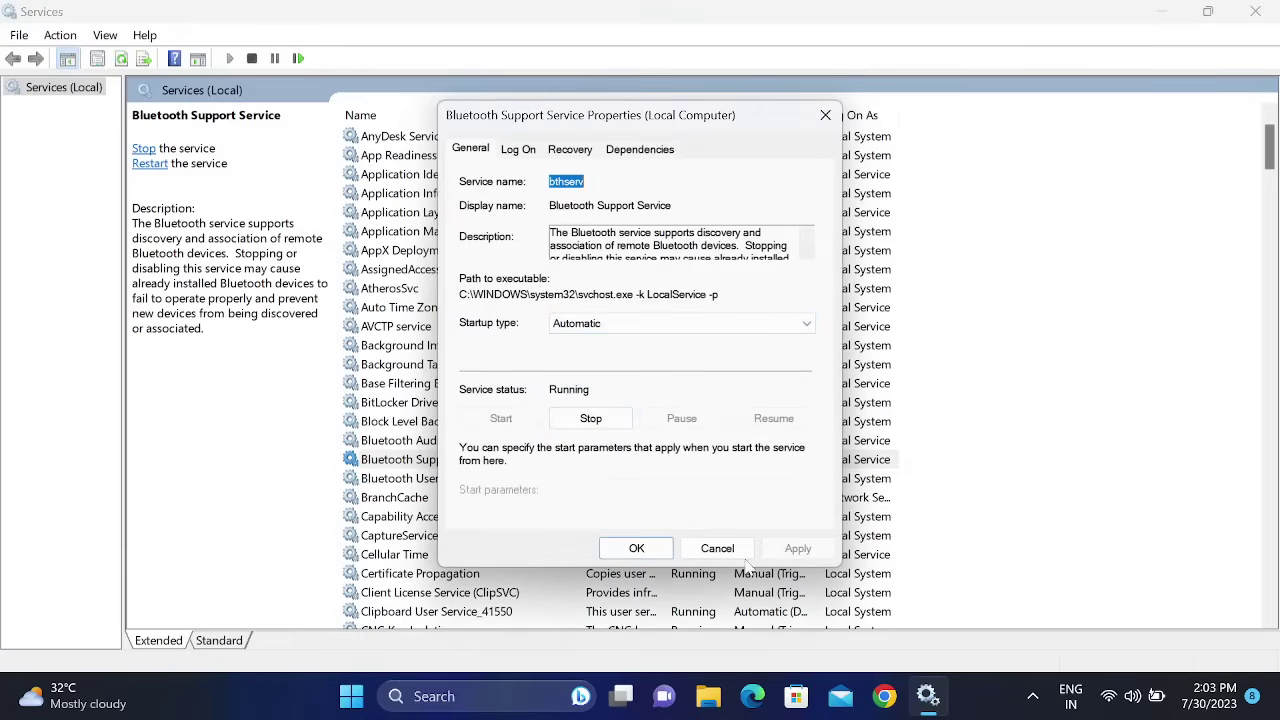
left_click(637, 548)
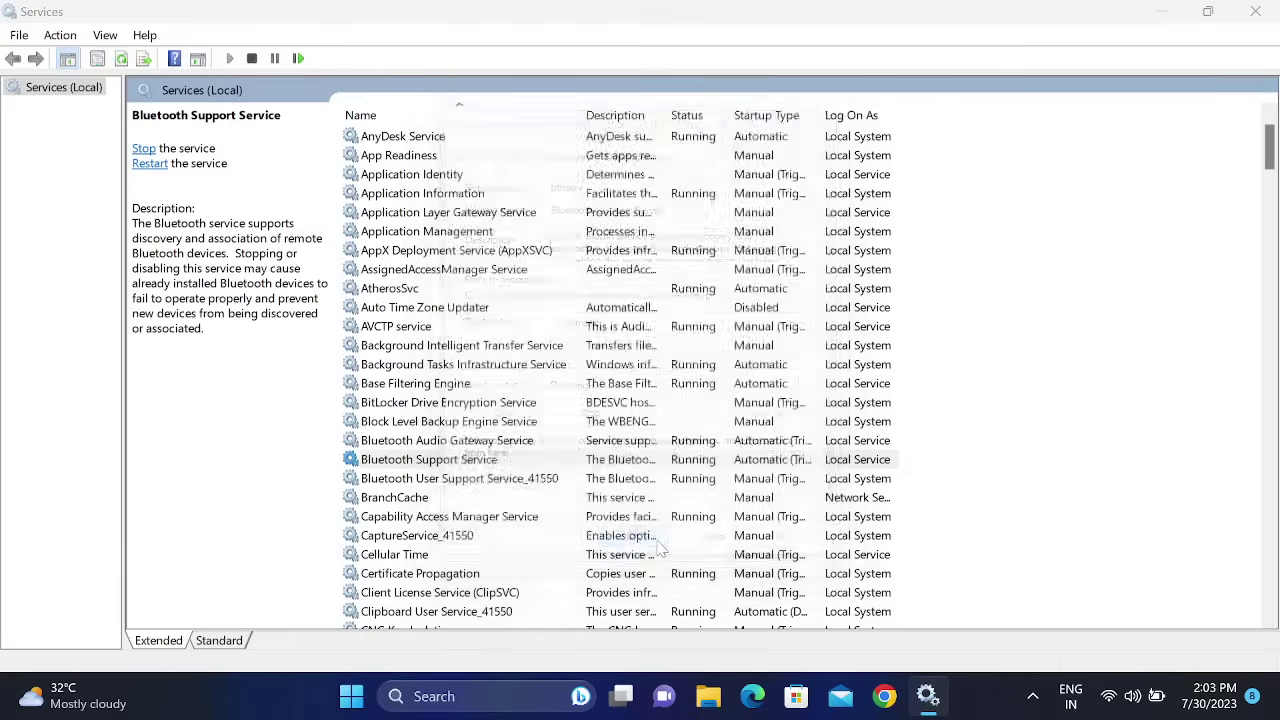
left_click(440, 484)
right_click(492, 487)
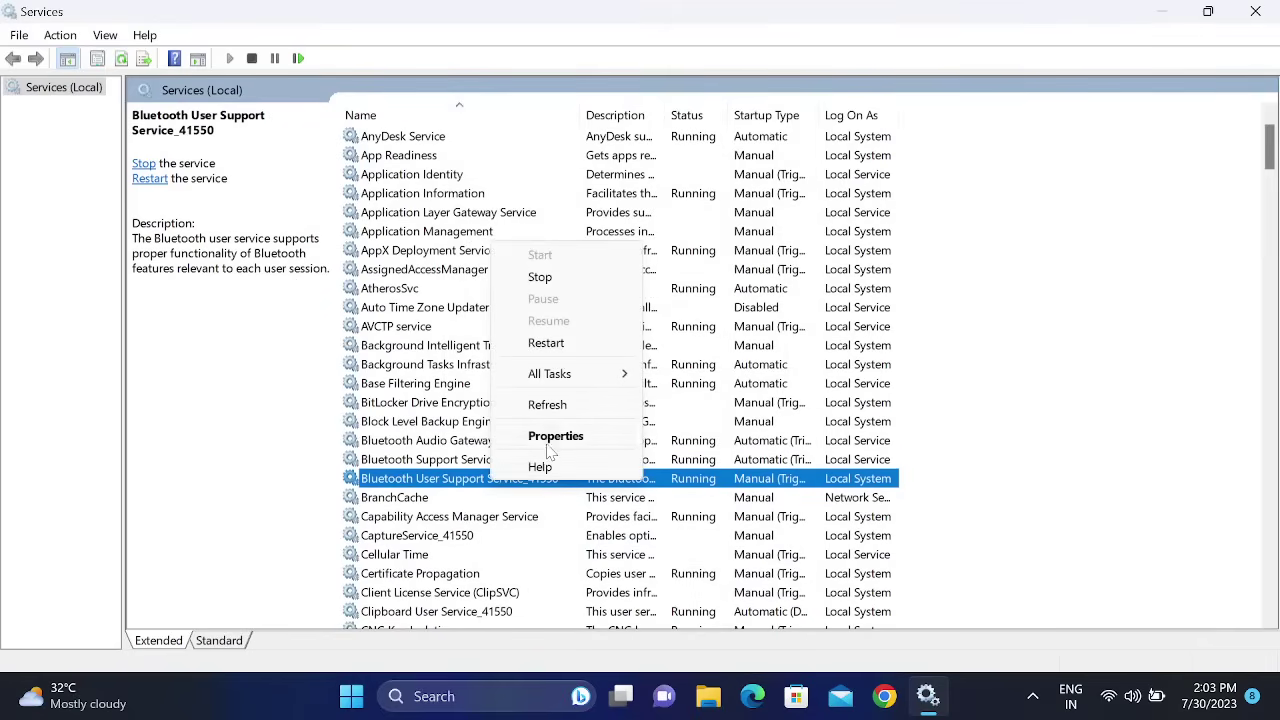
left_click(515, 437)
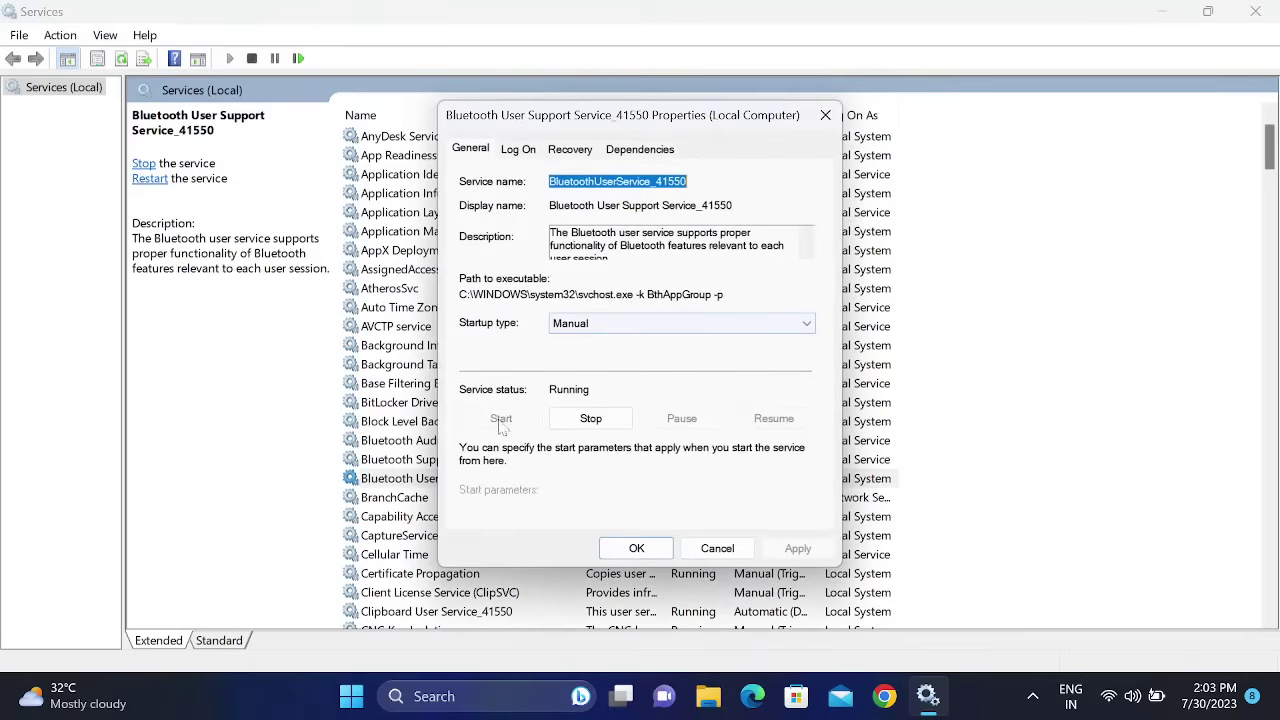
left_click(650, 552)
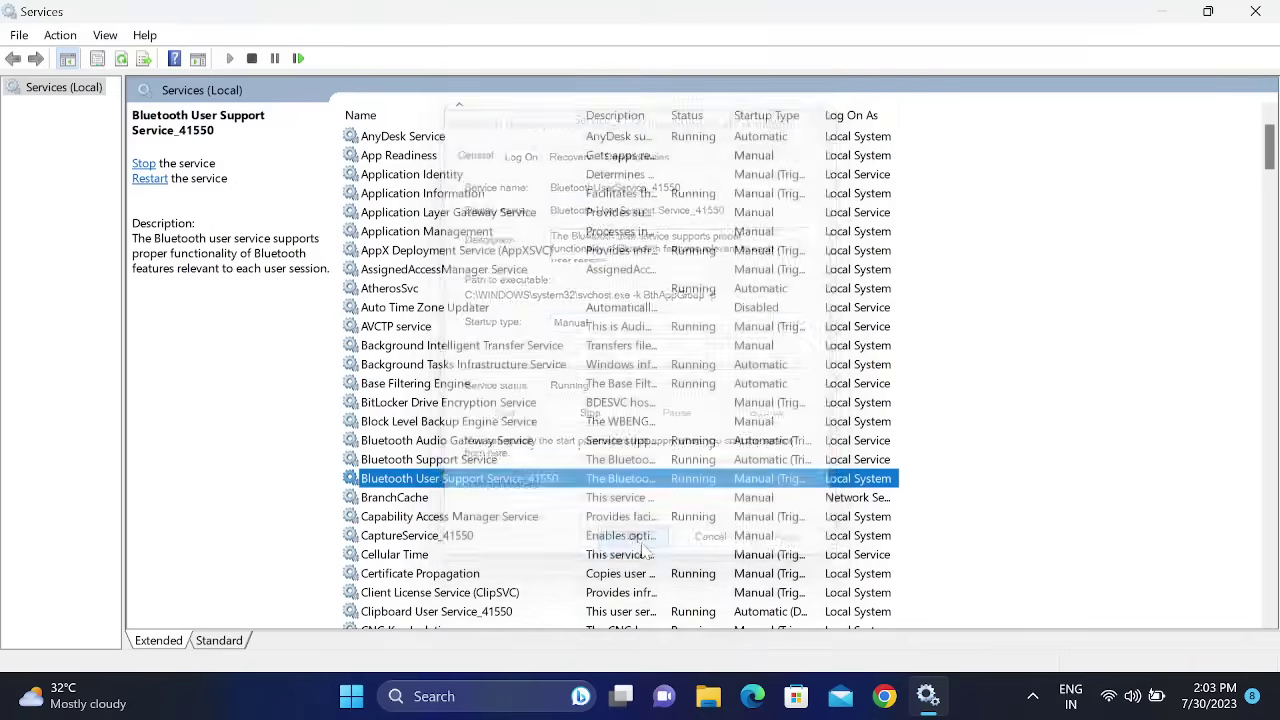
left_click(688, 444)
left_click(682, 478)
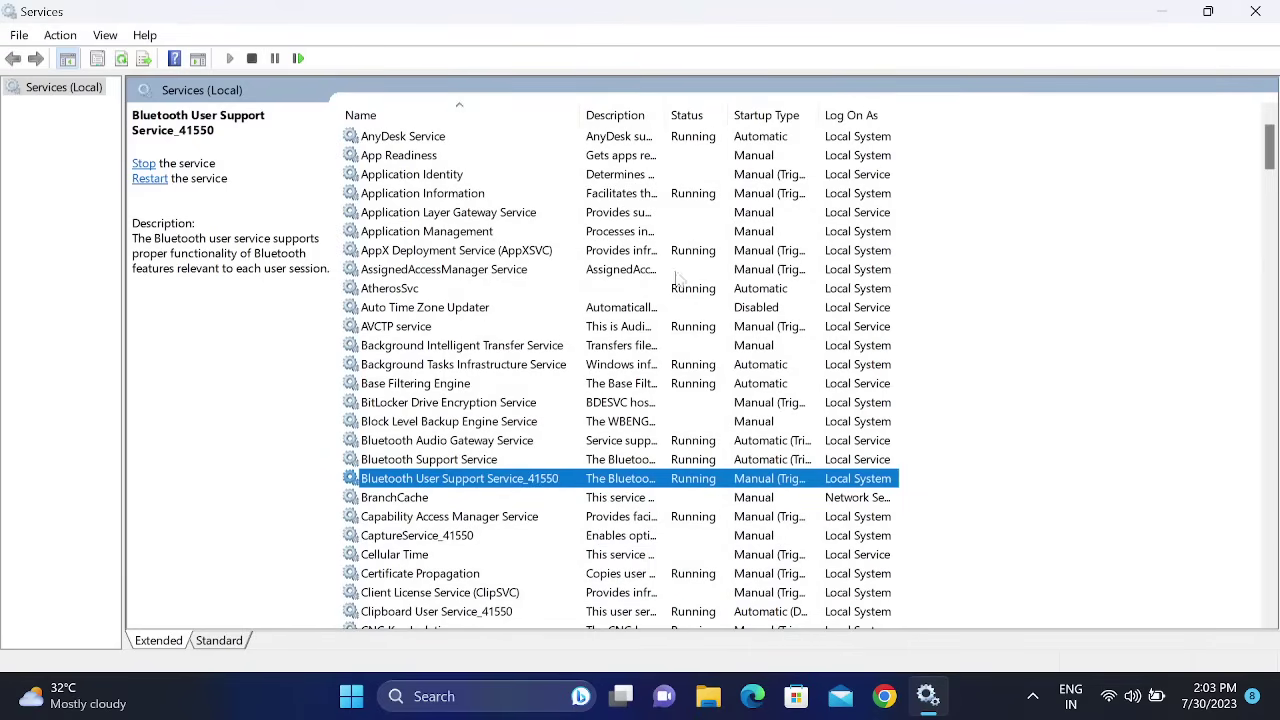
left_click(686, 461)
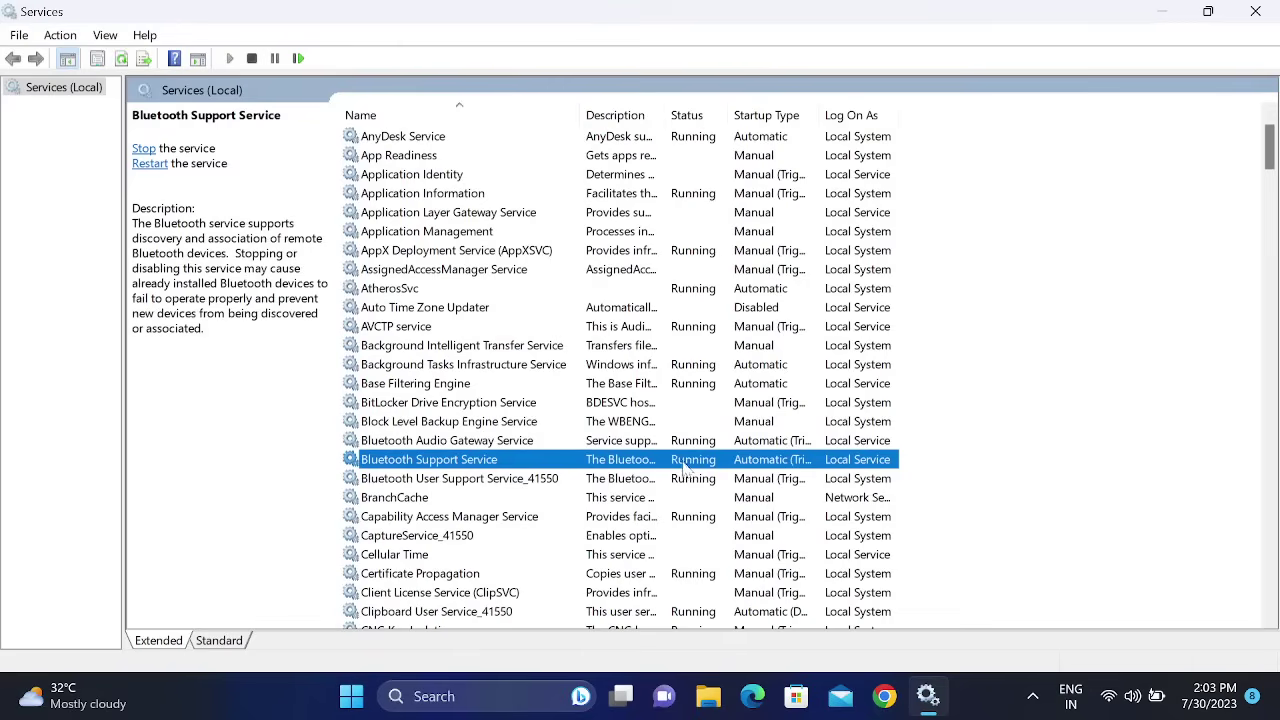
- Restart the Bluetooth Audio Gateway, Bluetooth Support (with dependents) and Bluetooth User Support services
left_click(681, 443)
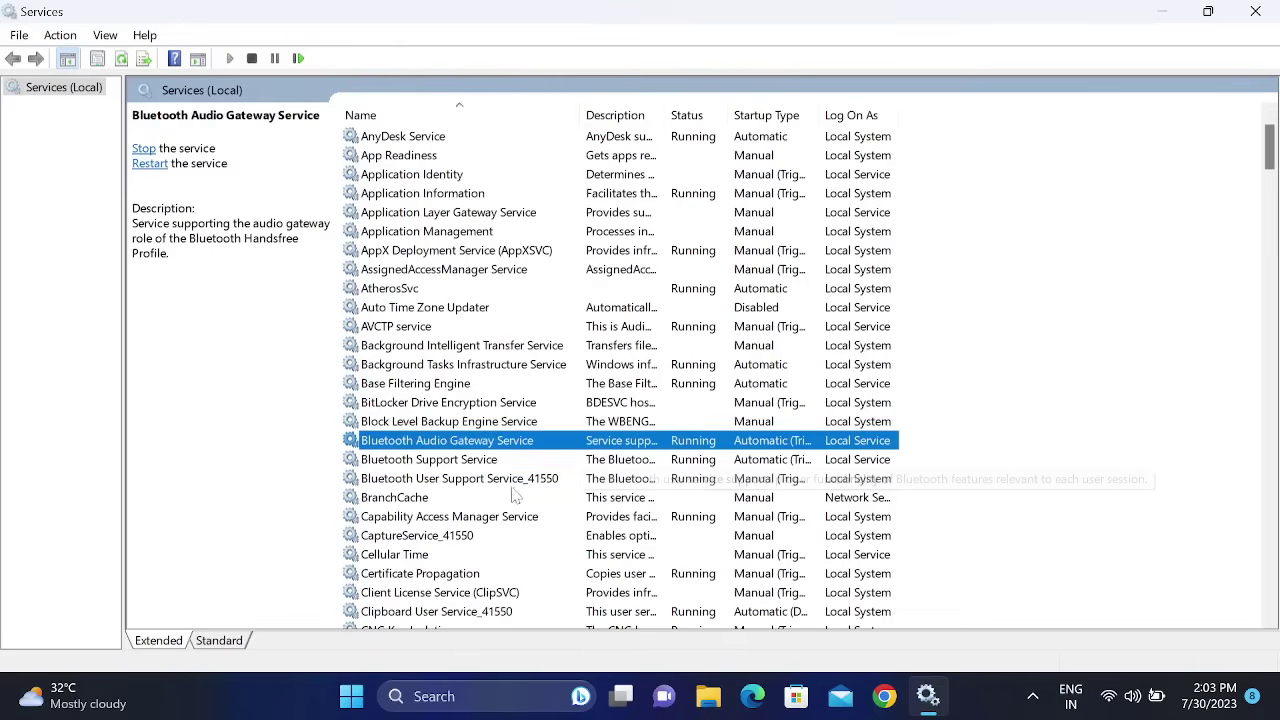
left_click(152, 168)
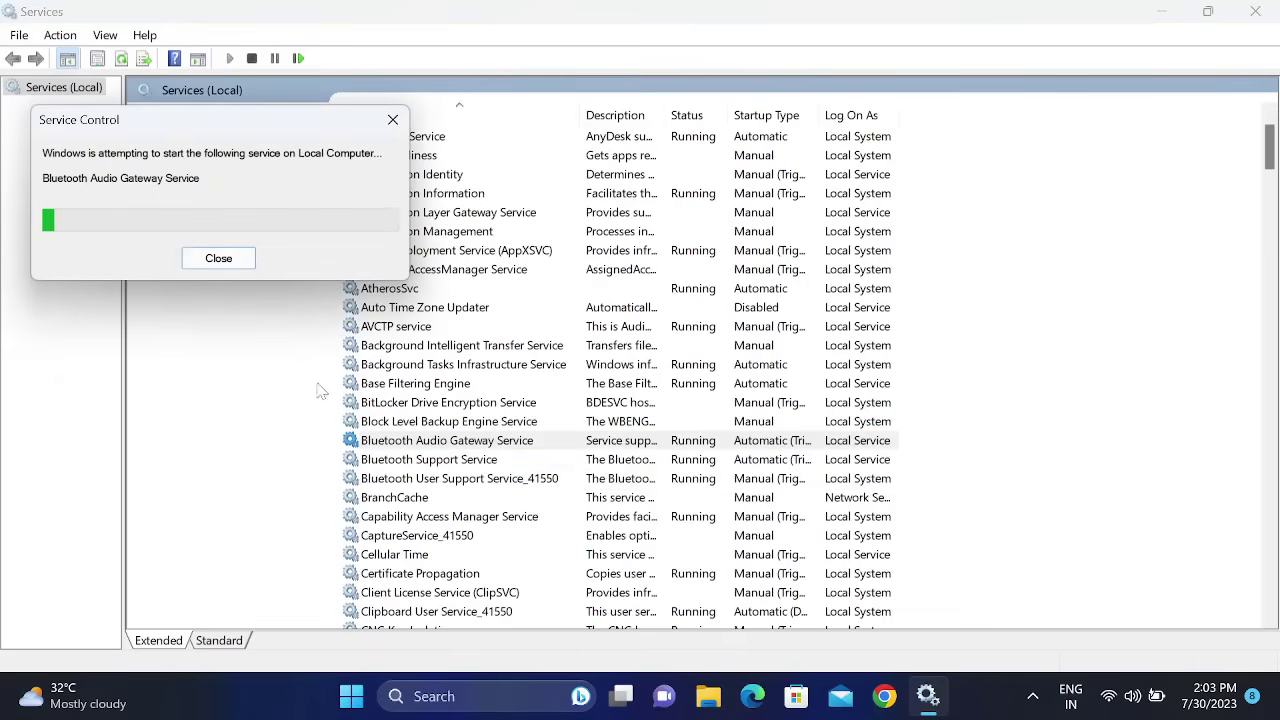
left_click(464, 462)
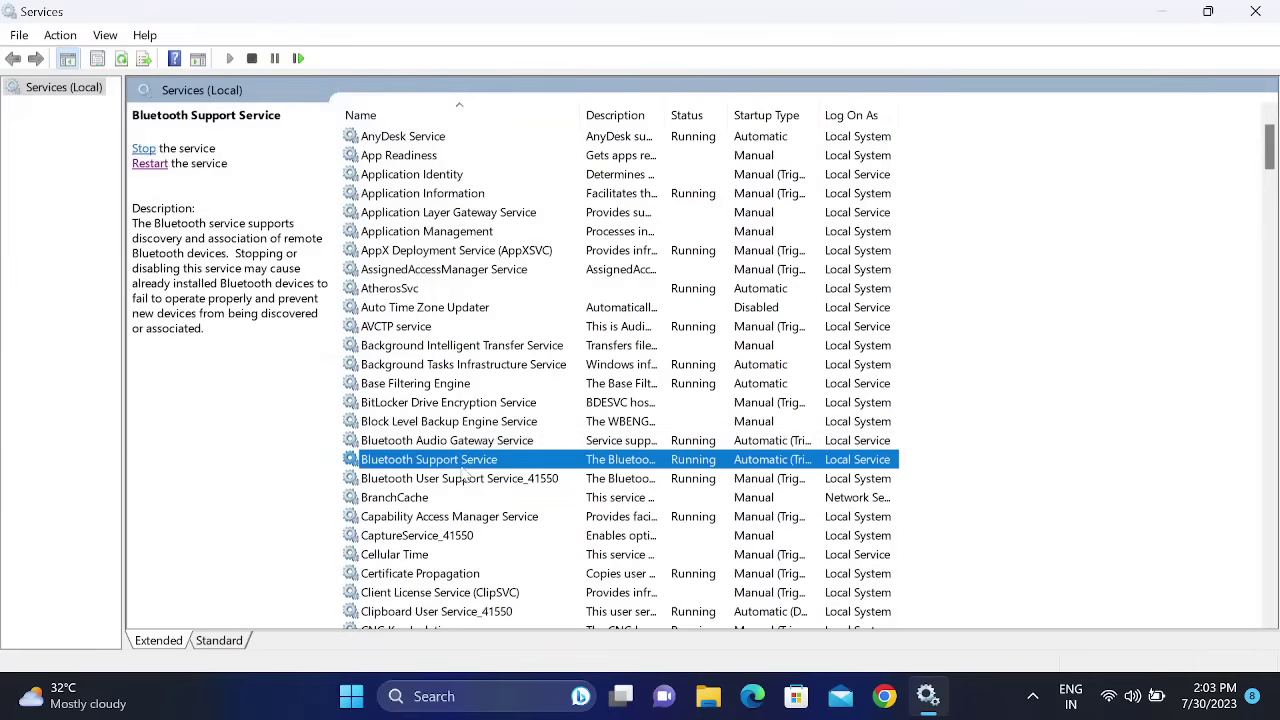
left_click(150, 164)
left_click(262, 354)
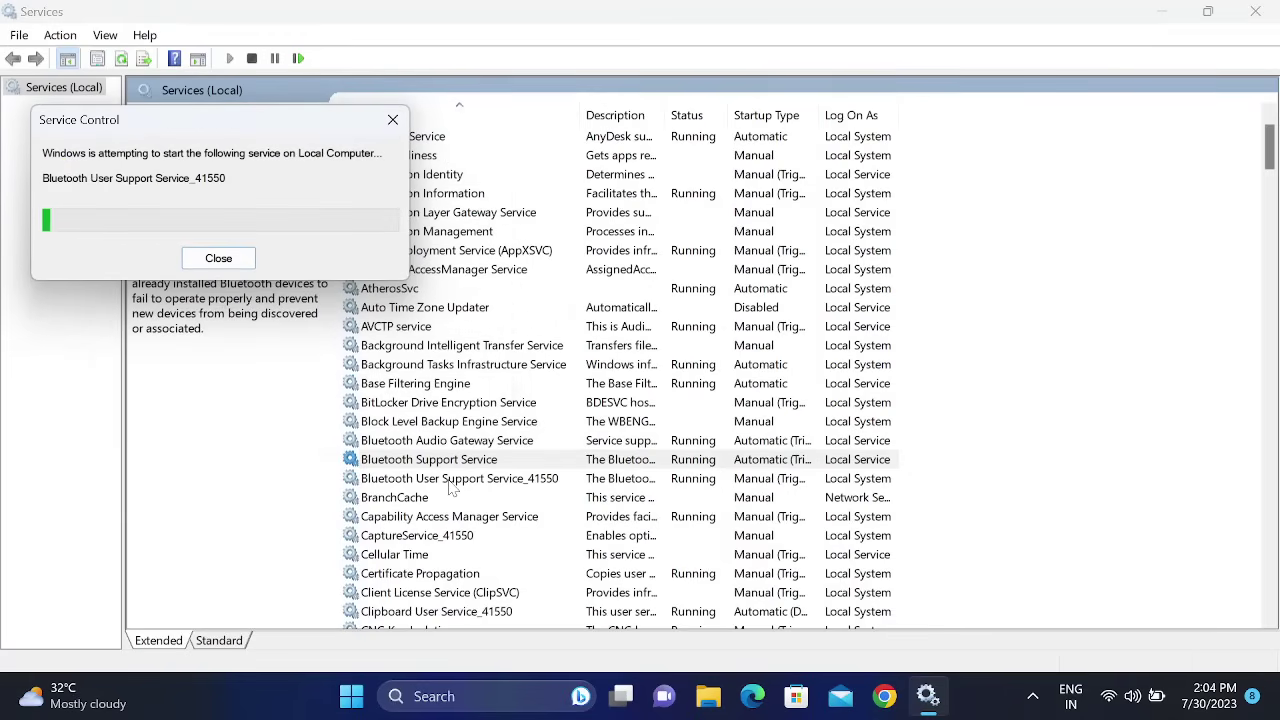
left_click(451, 482)
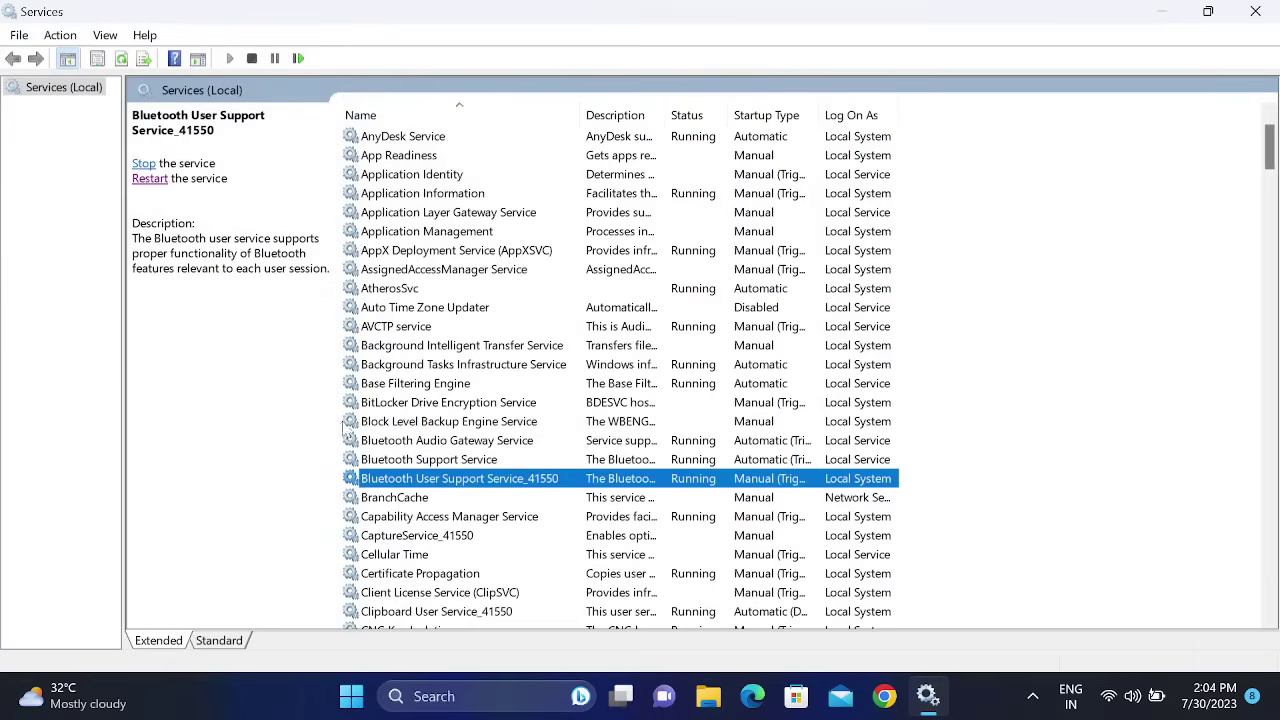
left_click(150, 180)
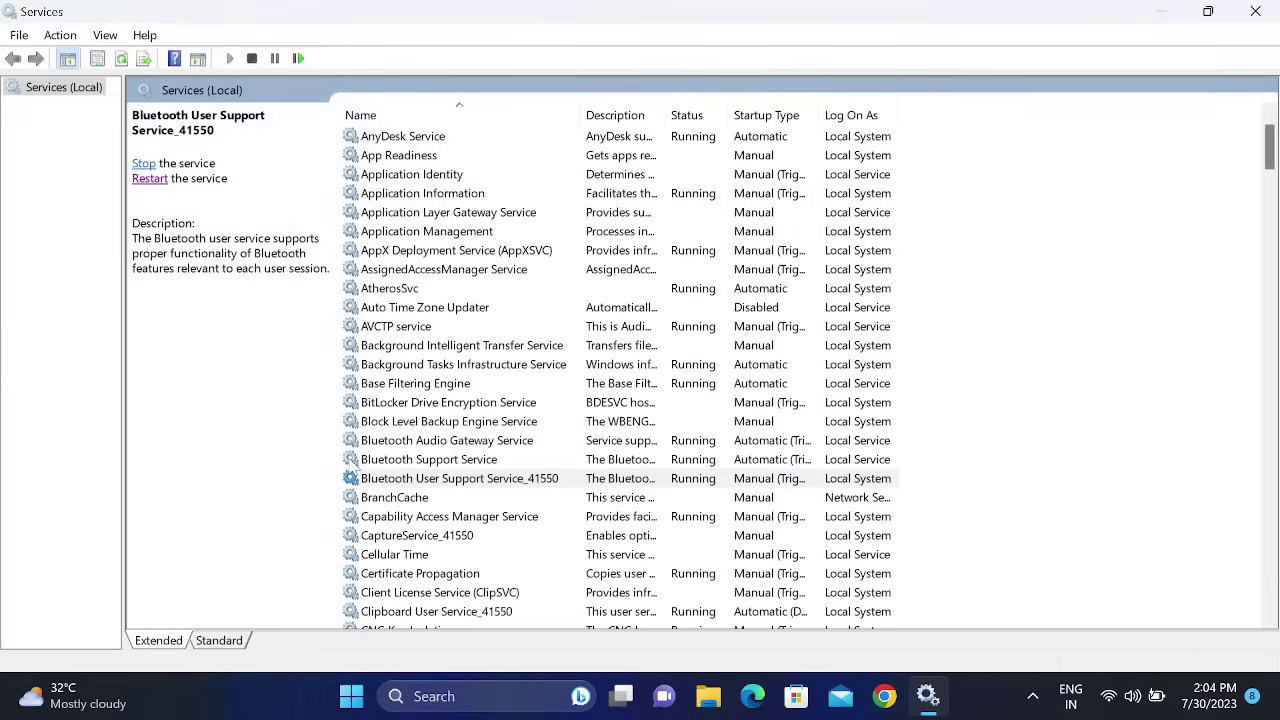
- Review the Bluetooth services' details, then close the Services window
left_click(510, 484)
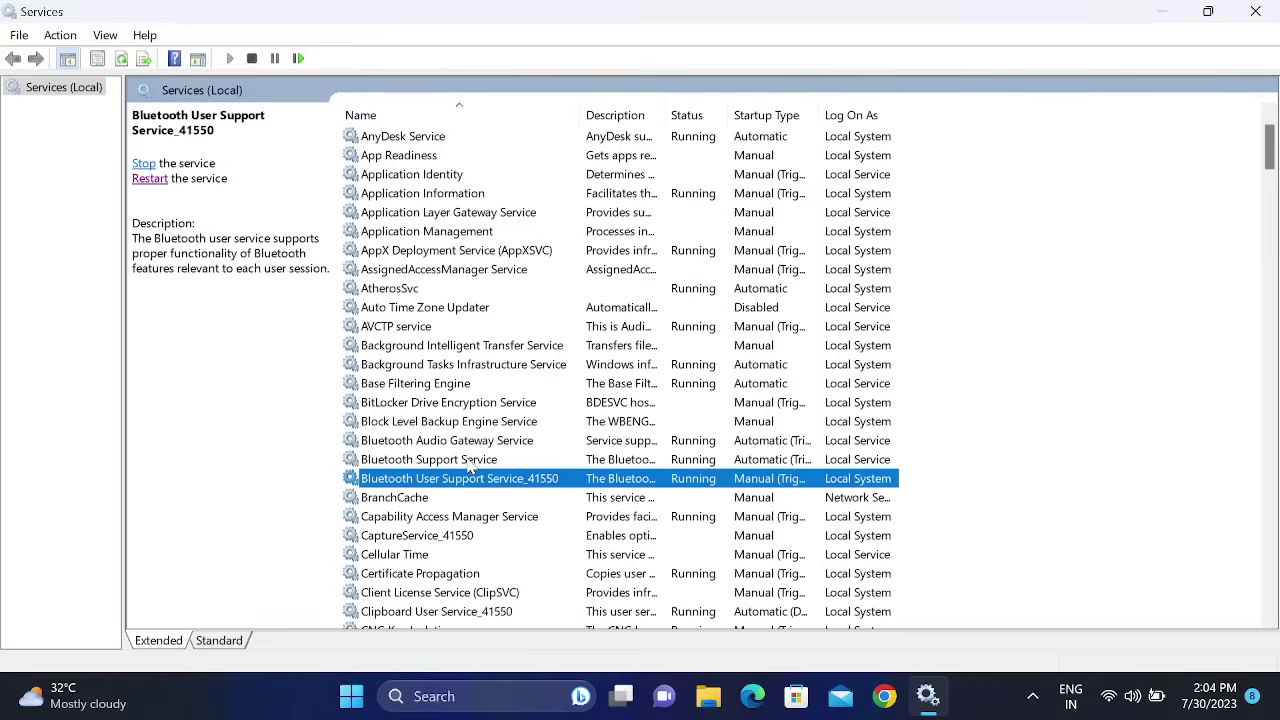
left_click(474, 460)
left_click(478, 442)
left_click(484, 461)
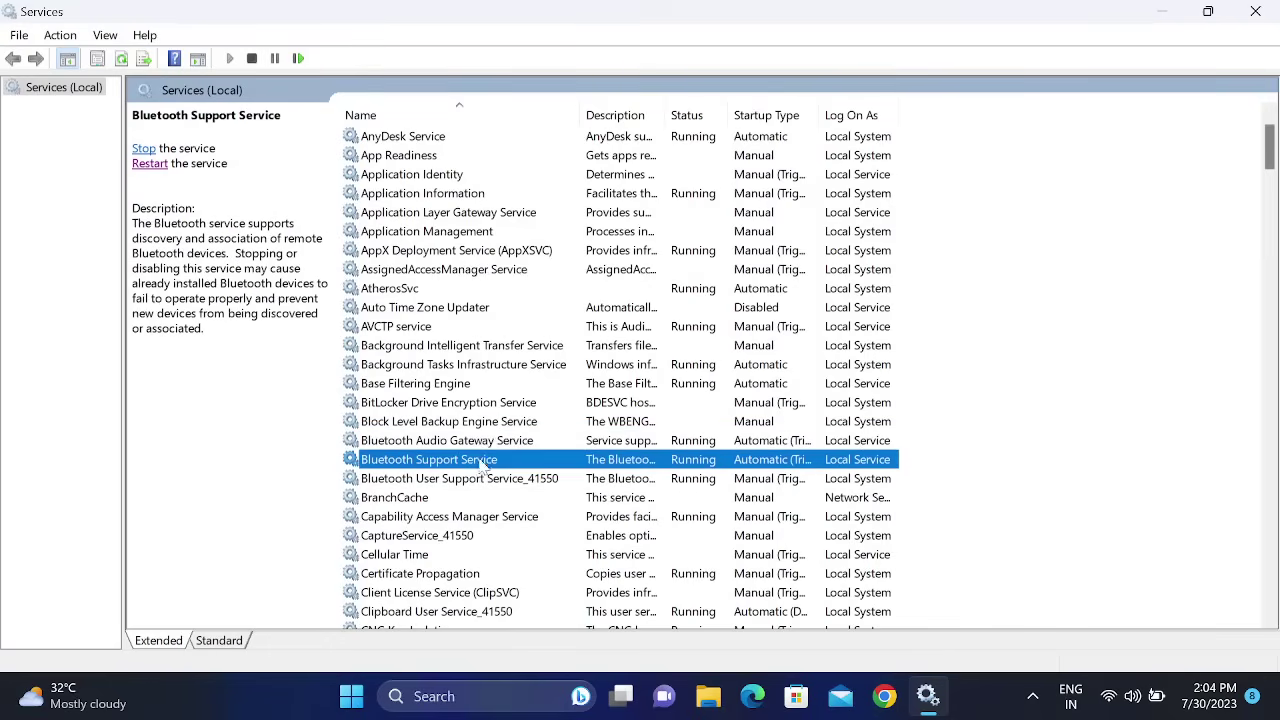
left_click(488, 480)
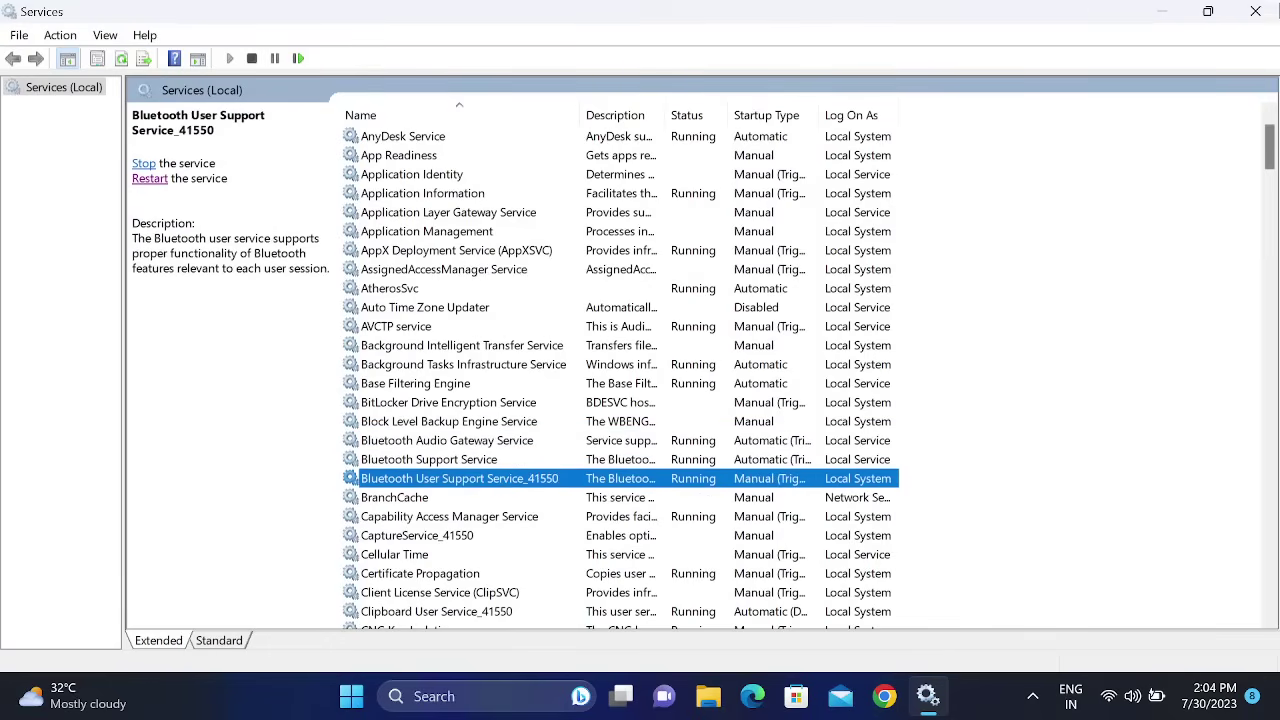
left_click(1255, 11)
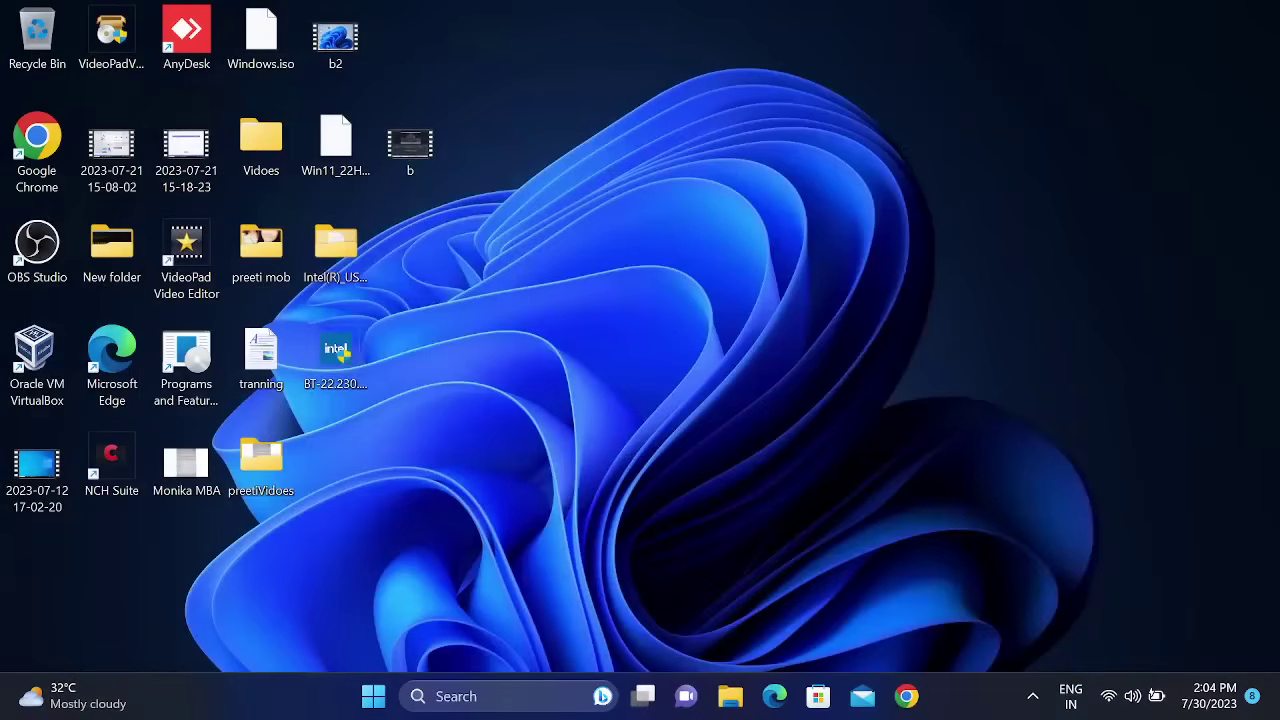
left_click(457, 696)
type("blu")
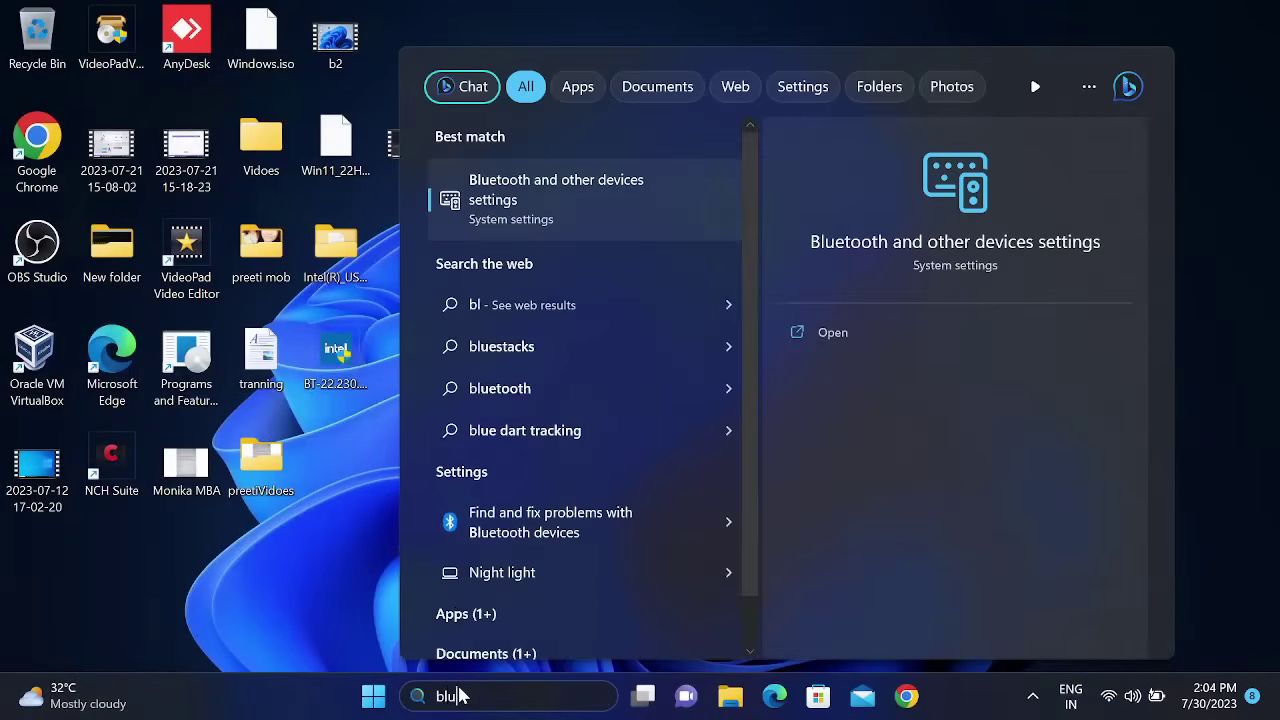
type("e")
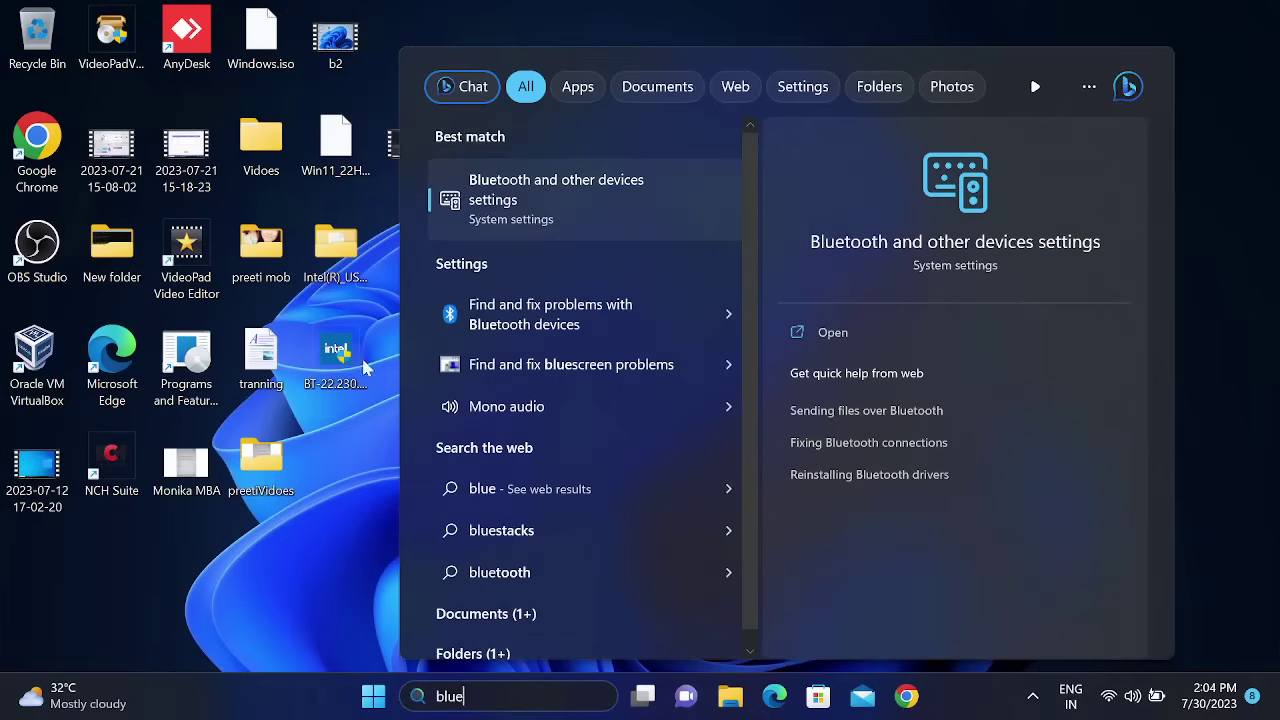
left_click(538, 197)
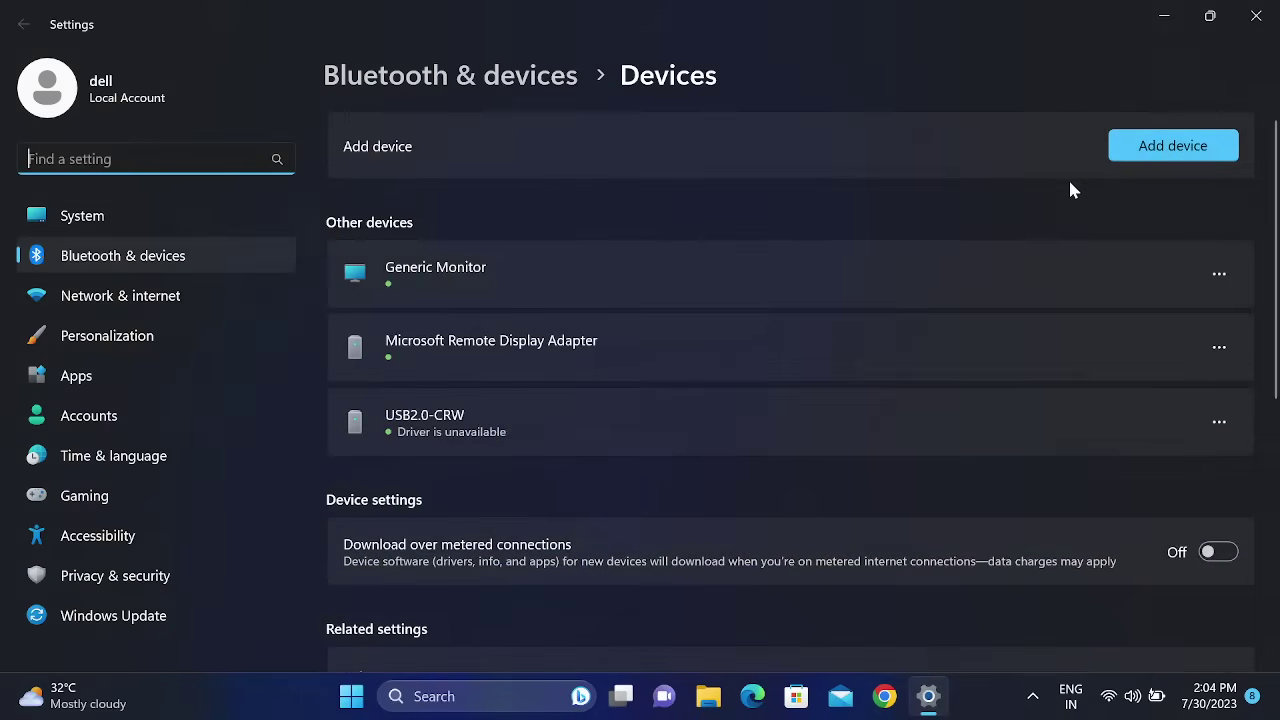
left_click(1155, 145)
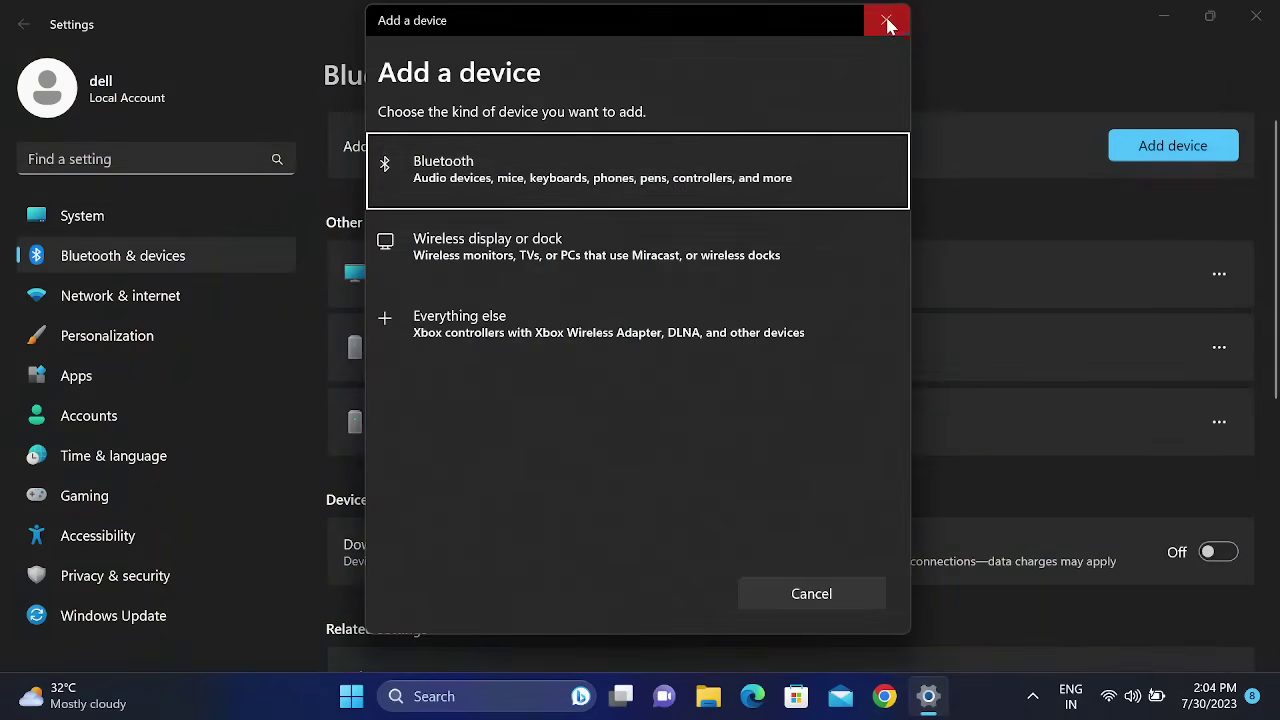
left_click(889, 21)
left_click(1256, 16)
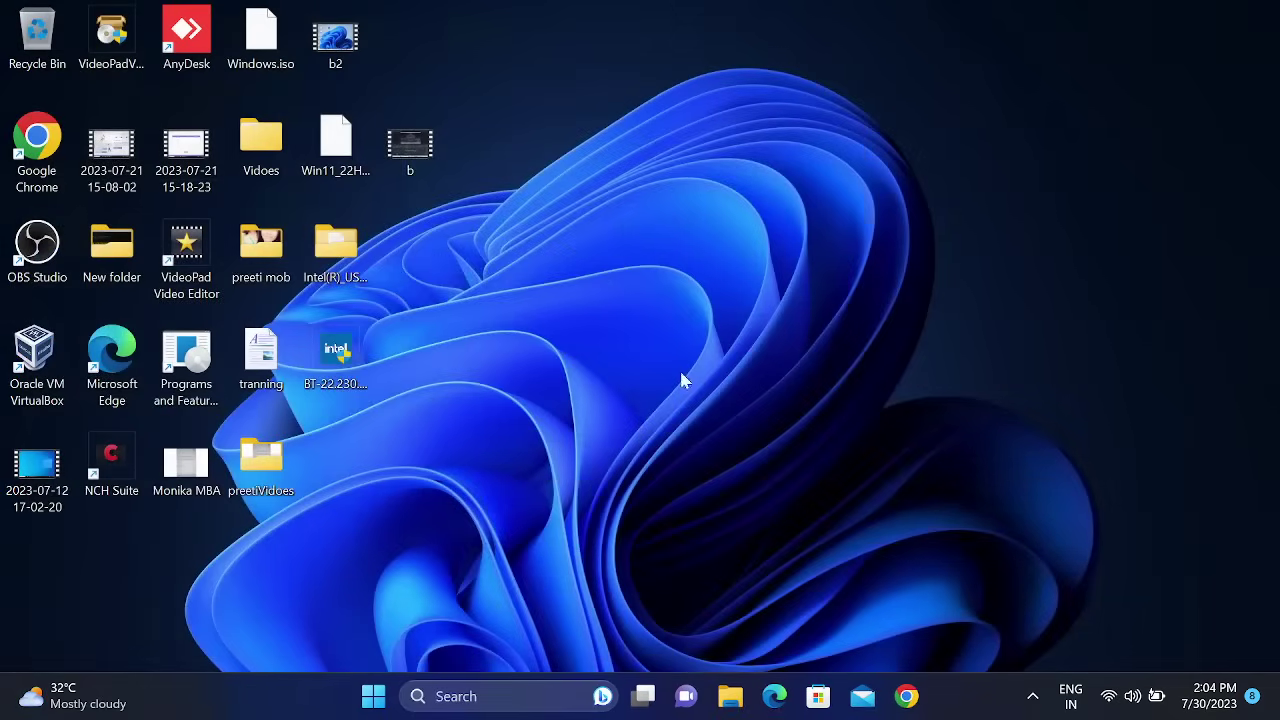
- Search 'devi' to open Device Manager, reposition it, and collapse Other devices
left_click(471, 696)
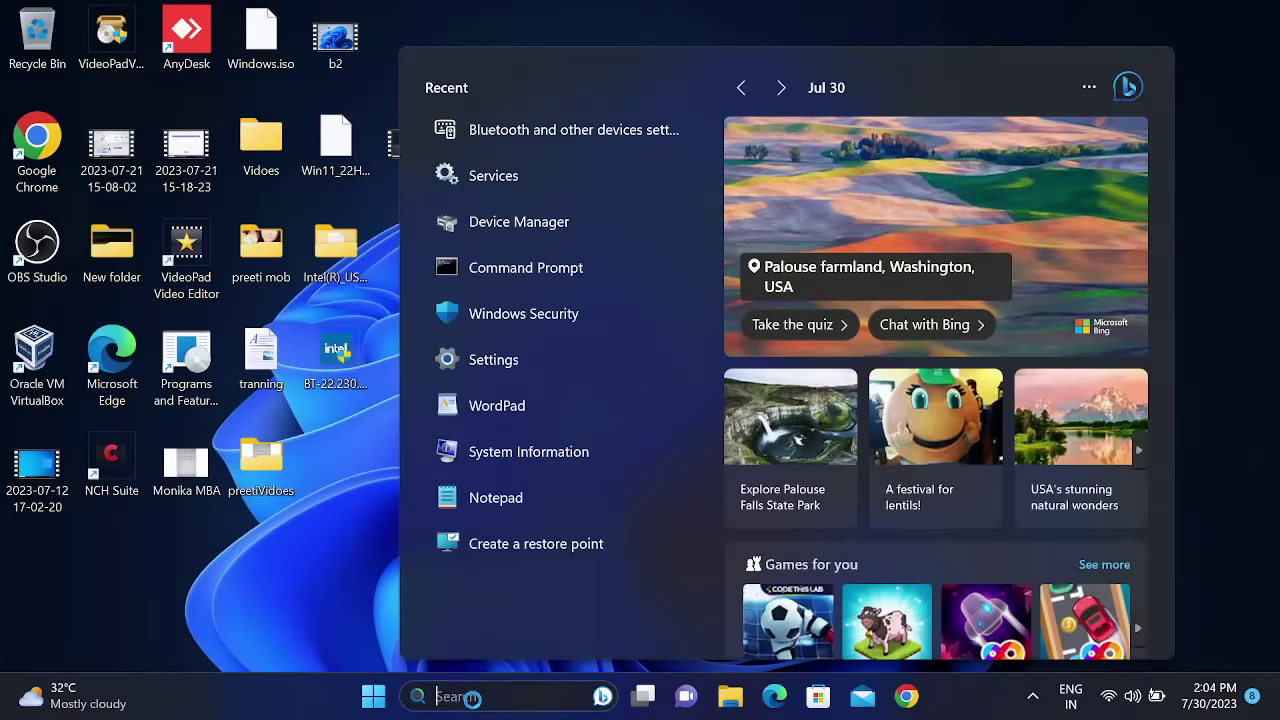
type("devi")
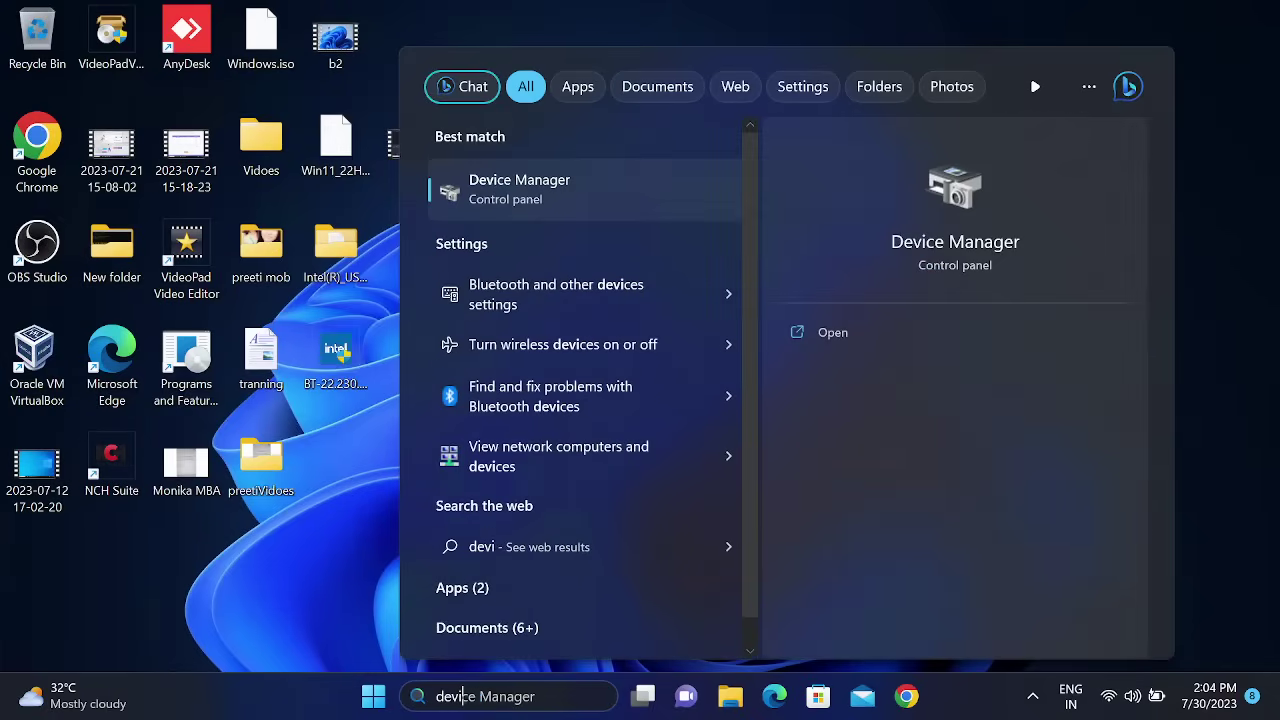
left_click(567, 182)
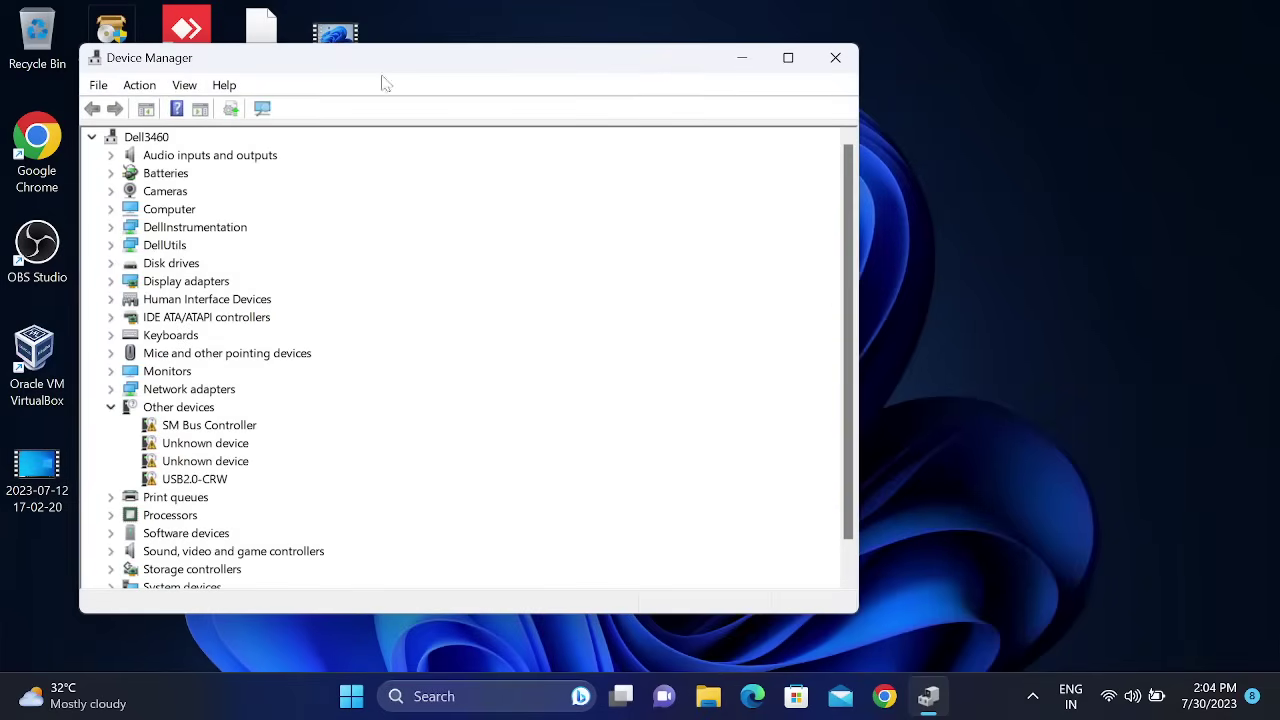
left_click_drag(305, 62, 451, 56)
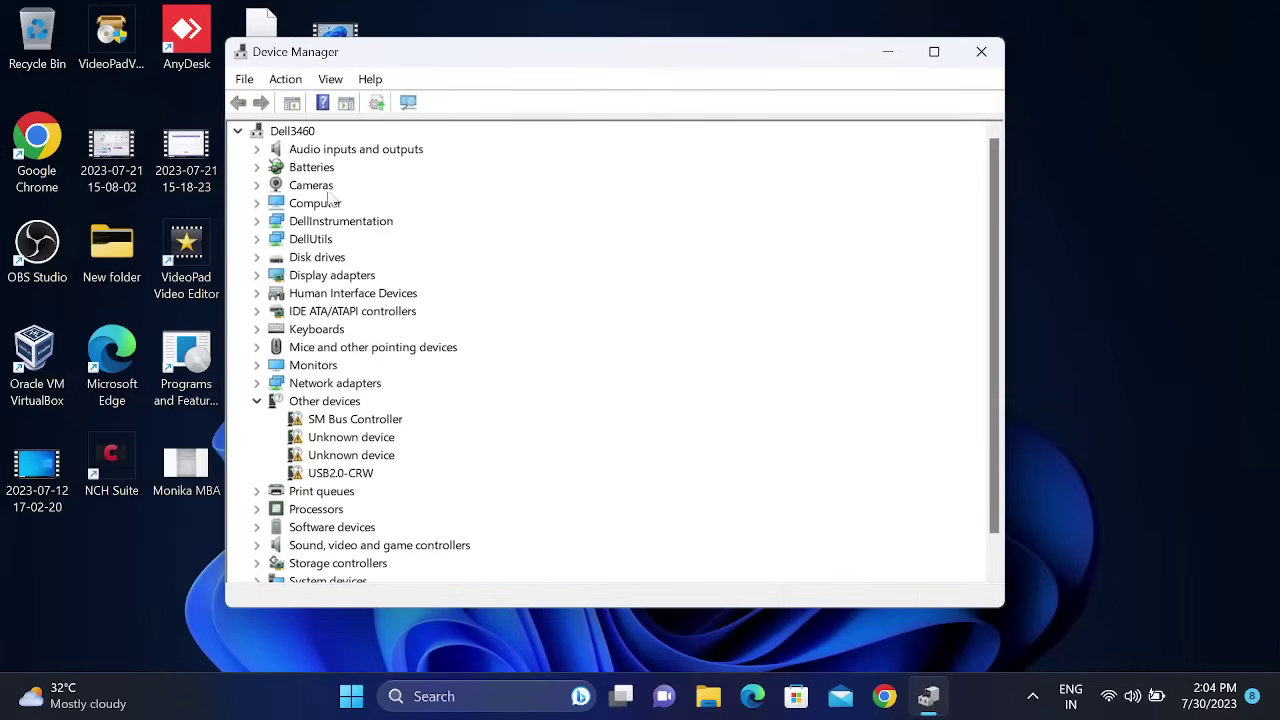
left_click(260, 403)
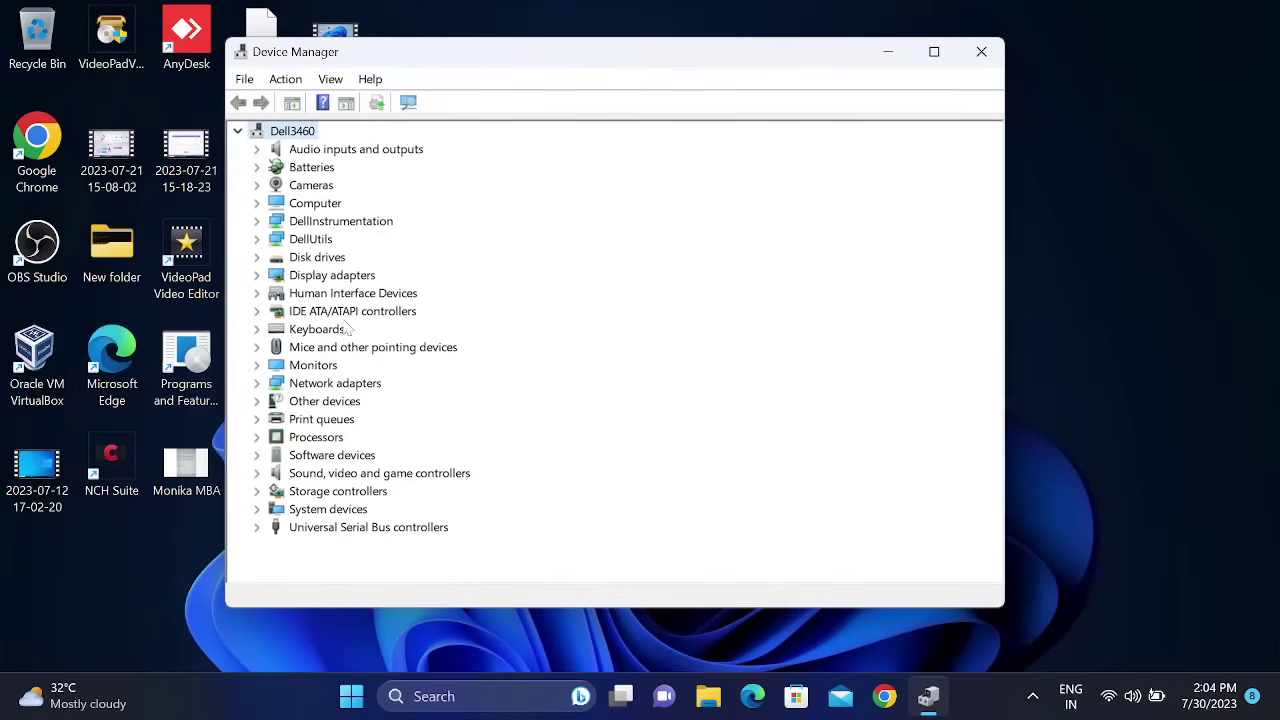
- Turn on Show hidden devices in the Device Manager list
left_click(334, 82)
left_click(366, 290)
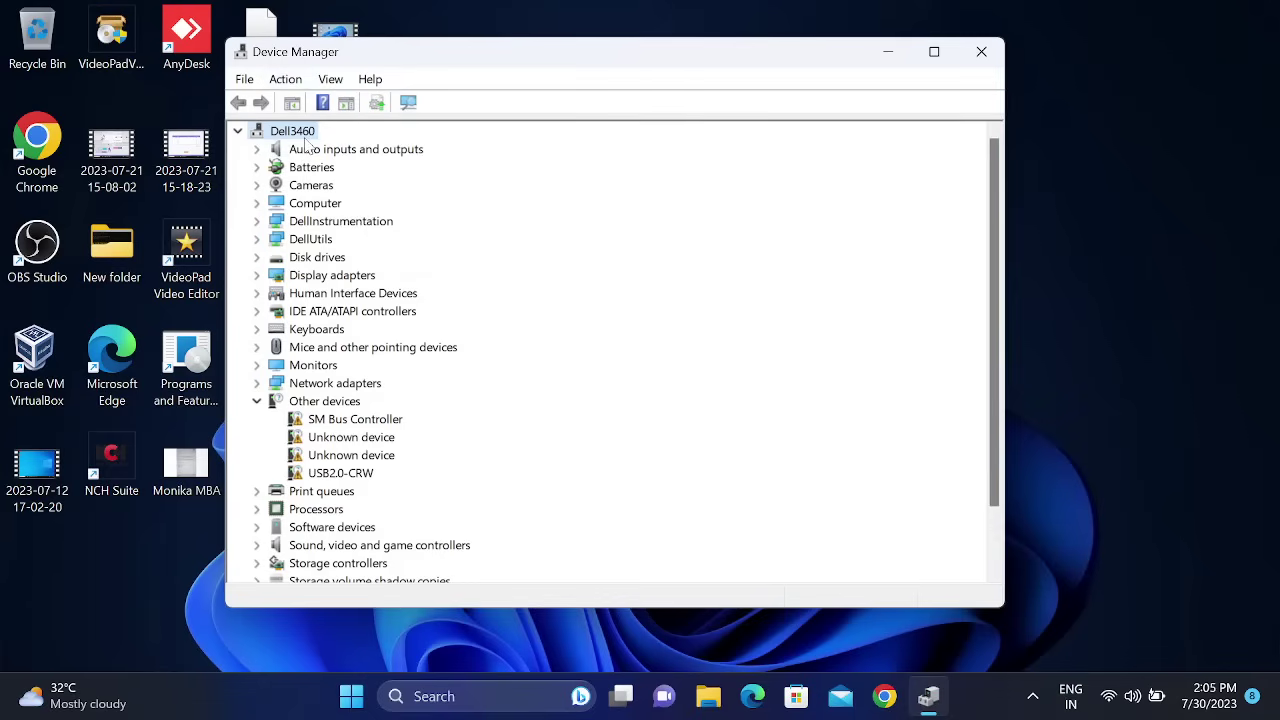
left_click(285, 79)
- Start Add legacy hardware with manual selection and the Network adapters hardware type
left_click(345, 157)
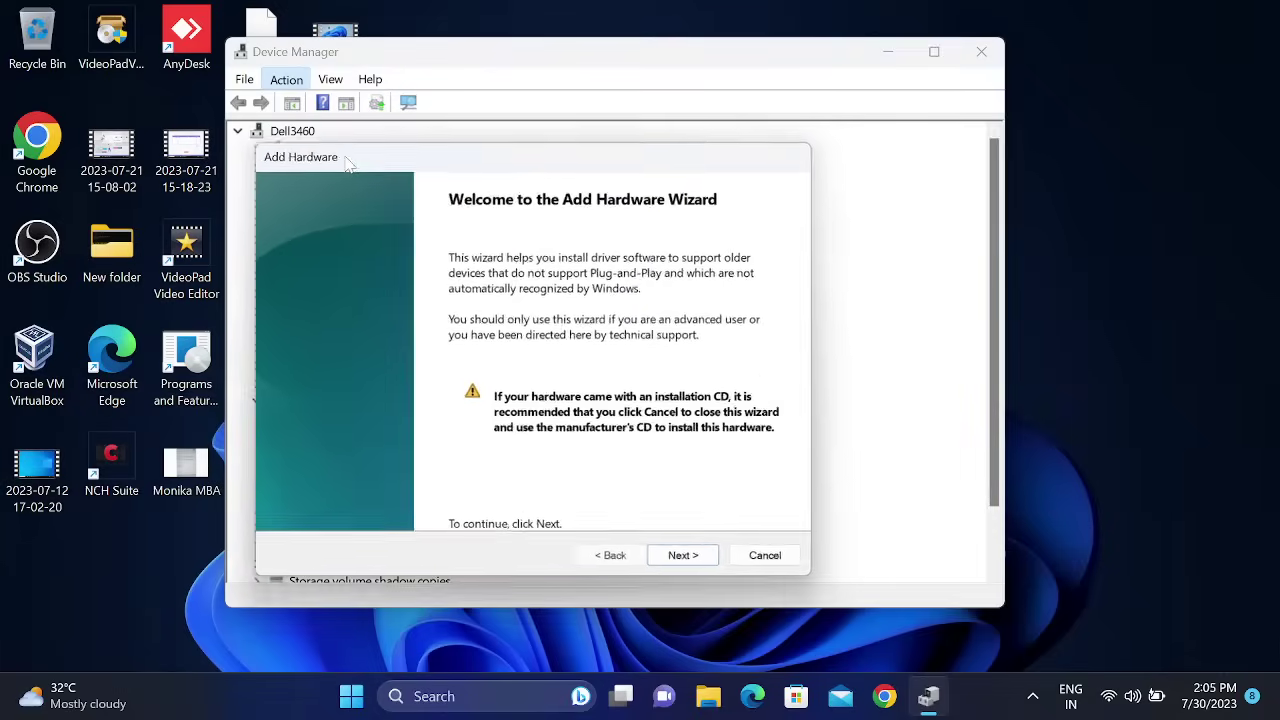
left_click(692, 567)
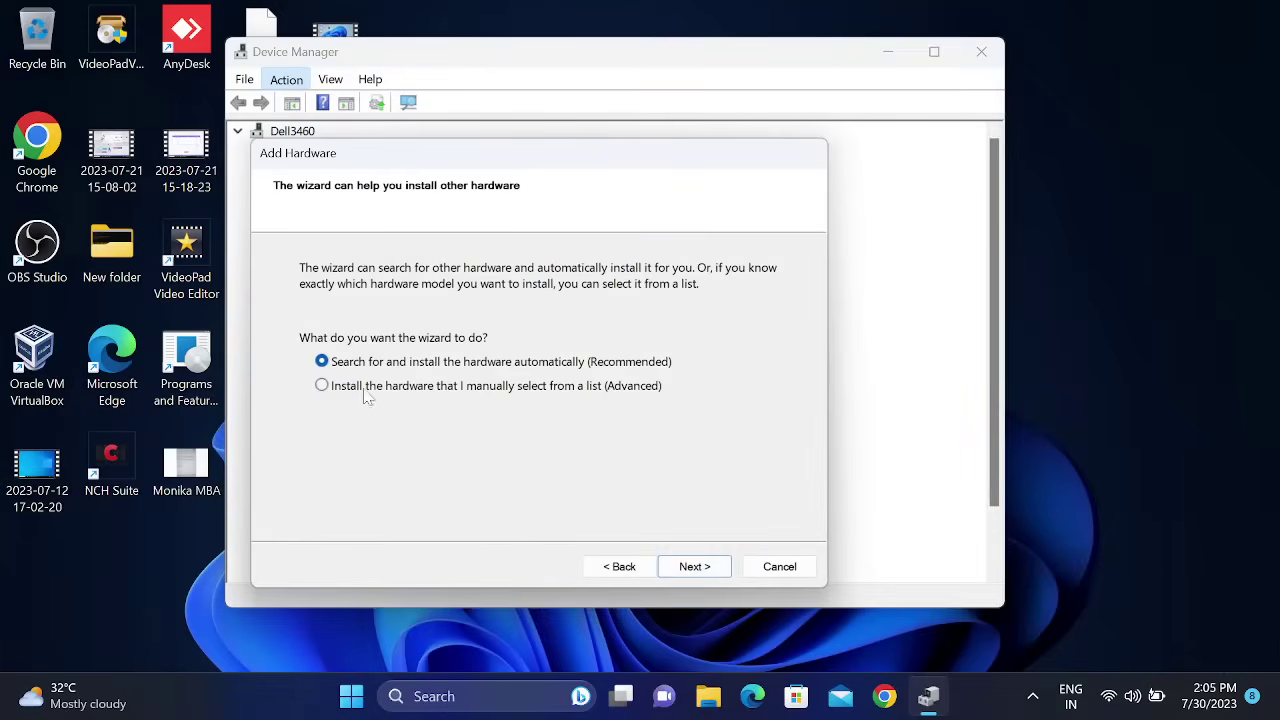
left_click(472, 390)
left_click(692, 567)
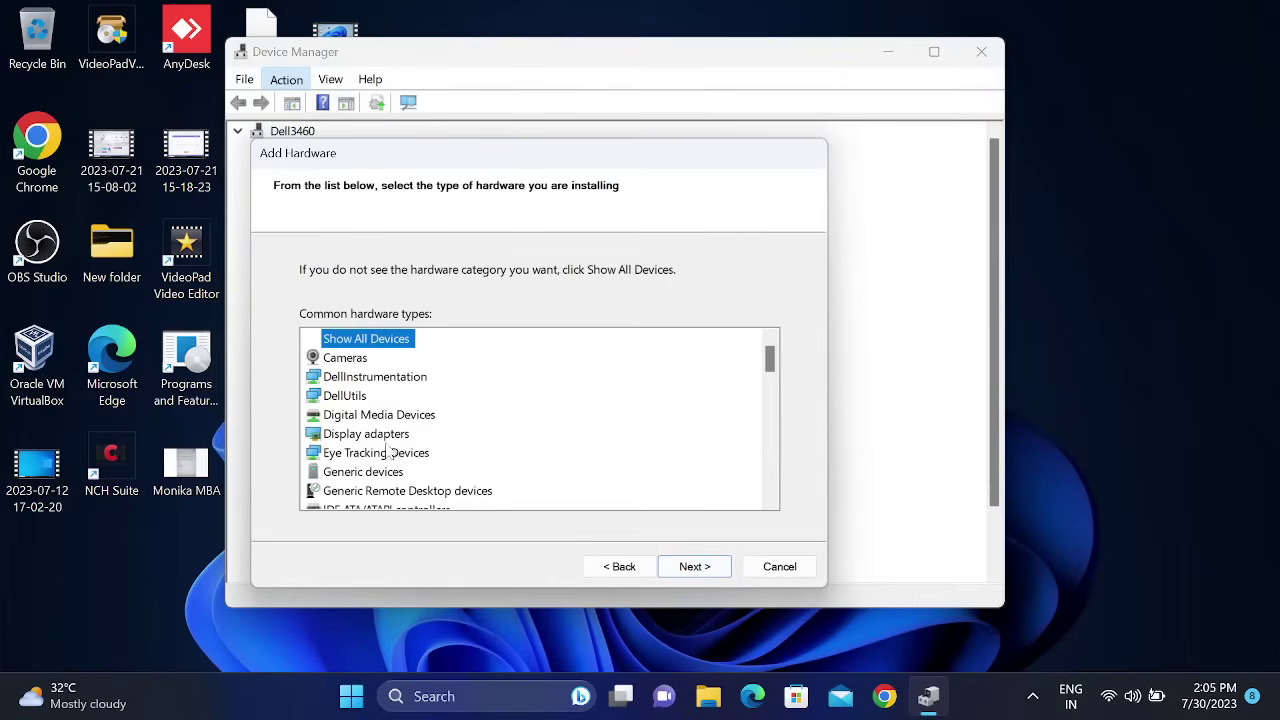
scroll(389, 455, "down", 7)
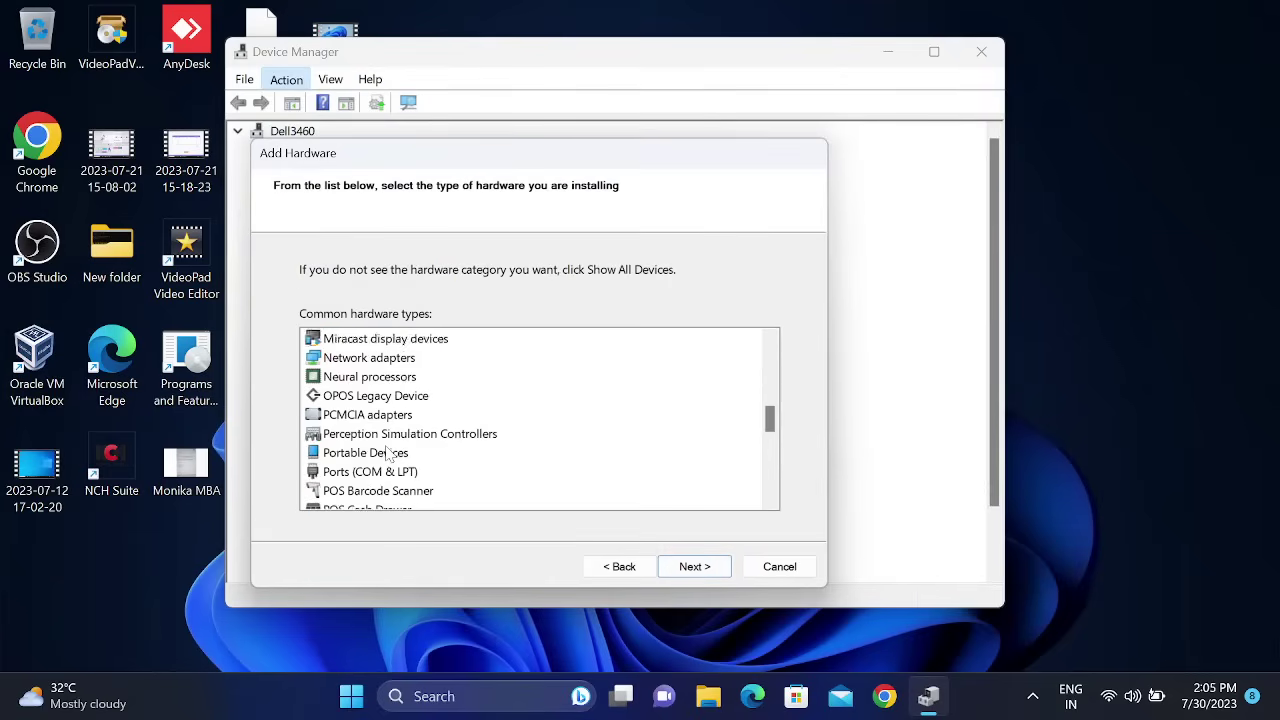
left_click(378, 358)
left_click(706, 567)
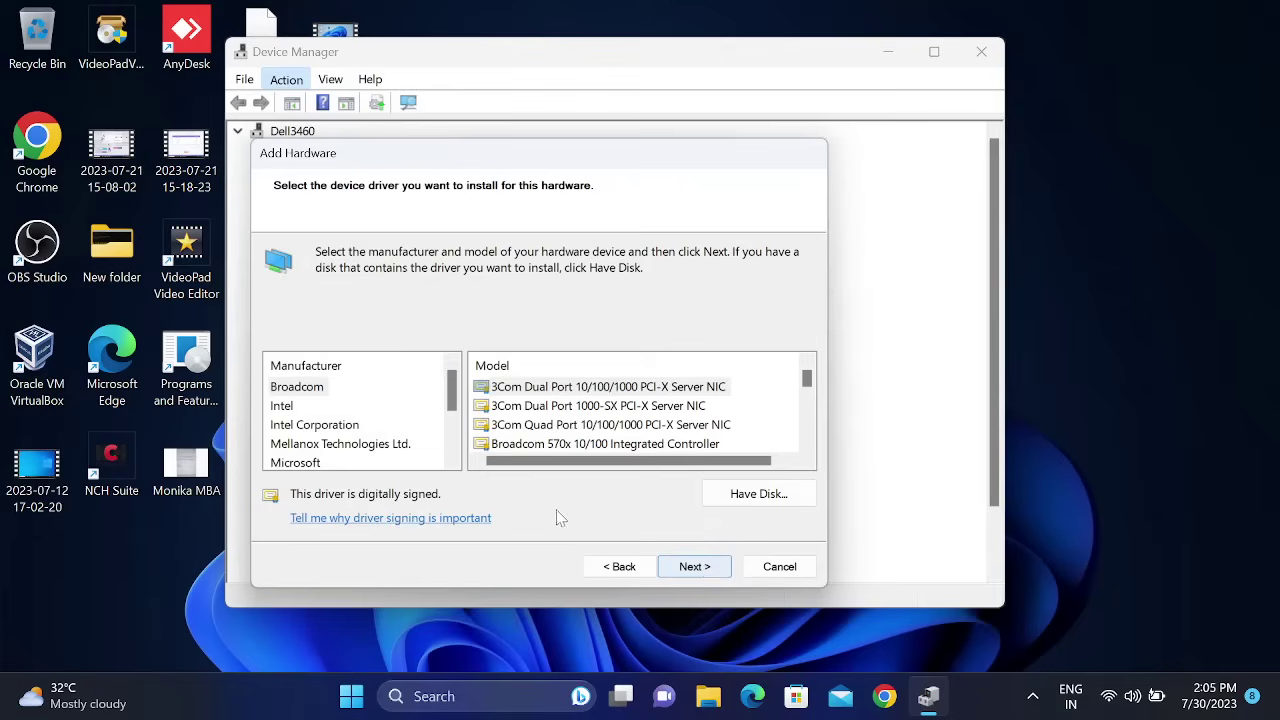
- Browse the Broadcom and Intel network adapter model lists, including Intel wireless adapters
left_click(292, 390)
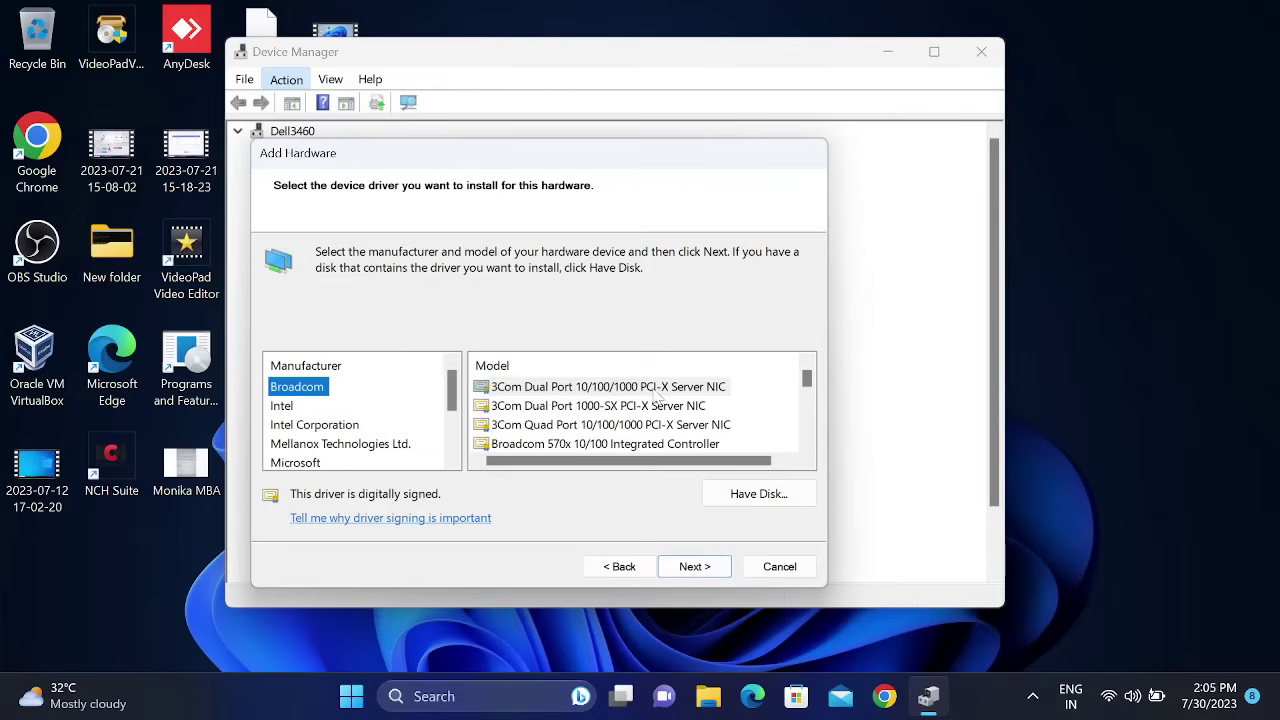
left_click(655, 392)
scroll(669, 410, "down", 5)
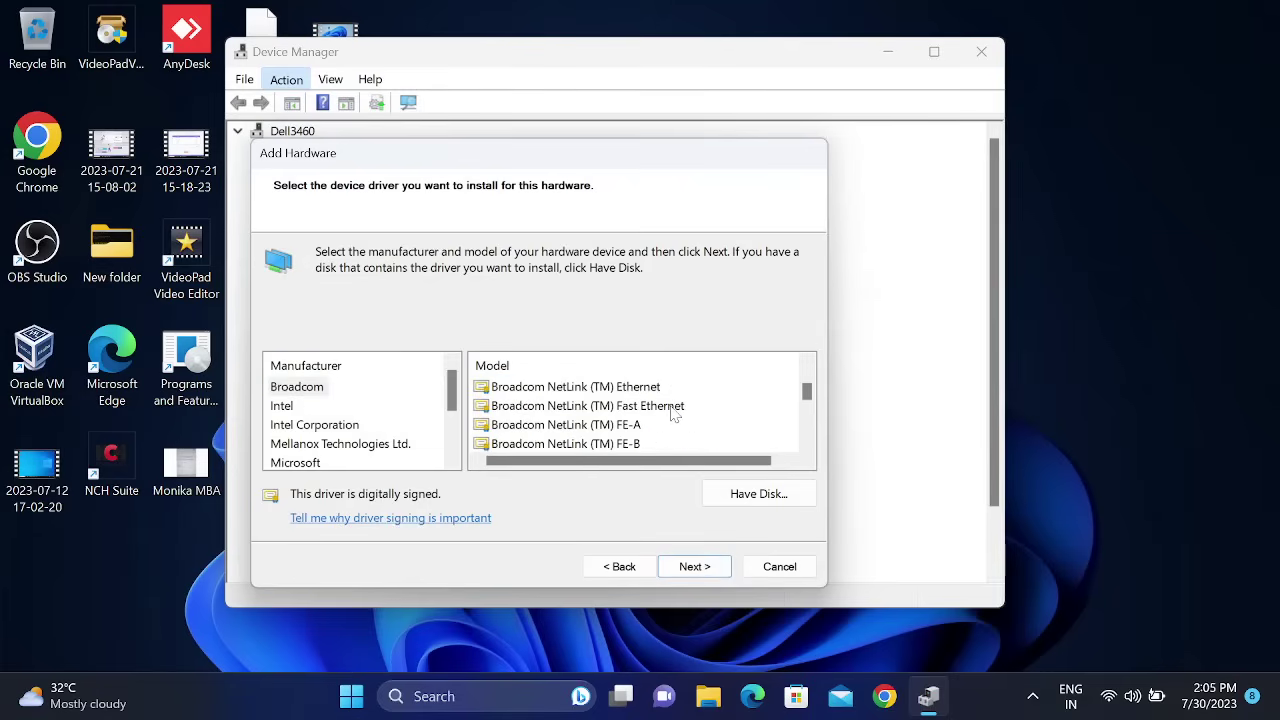
scroll(672, 410, "down", 4)
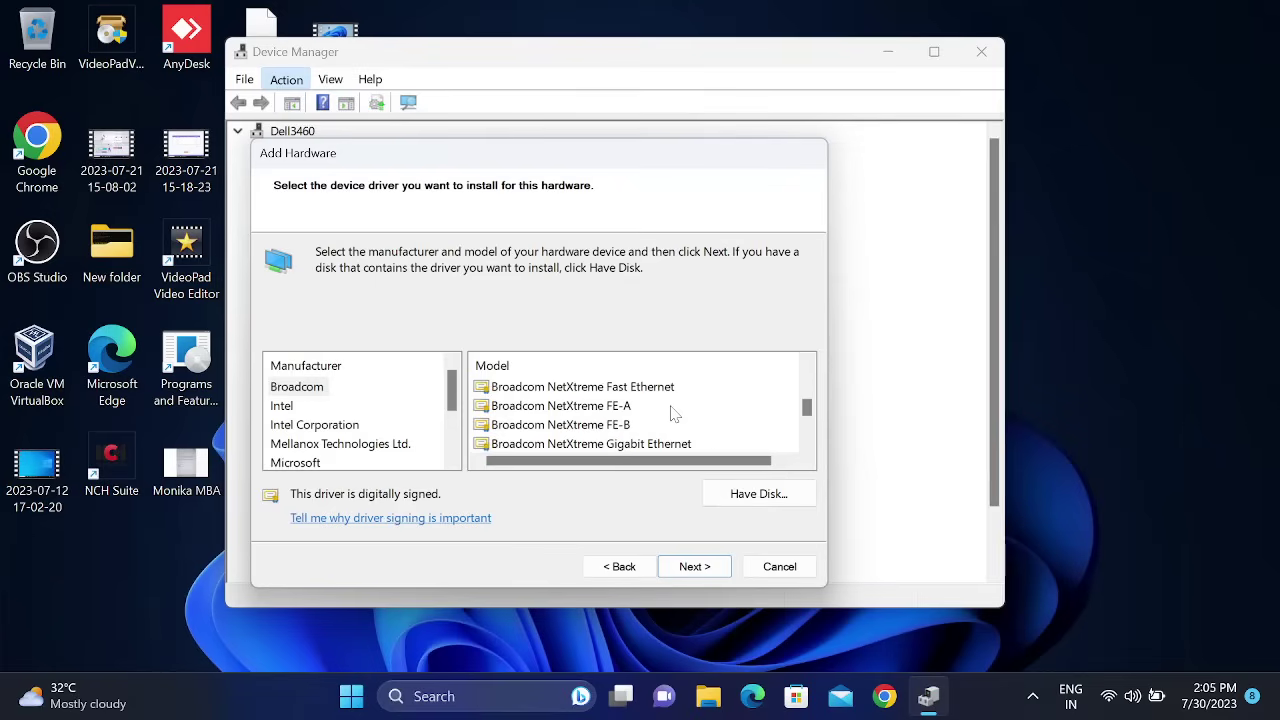
scroll(672, 410, "down", 3)
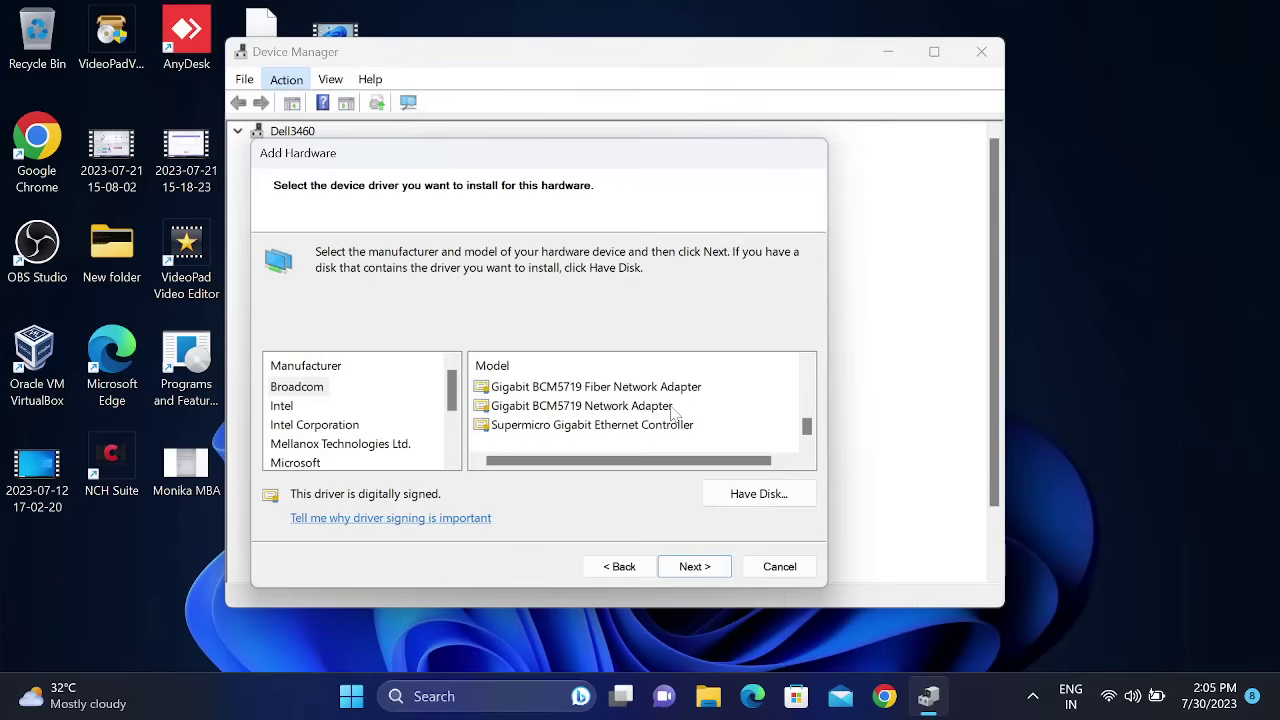
left_click(282, 405)
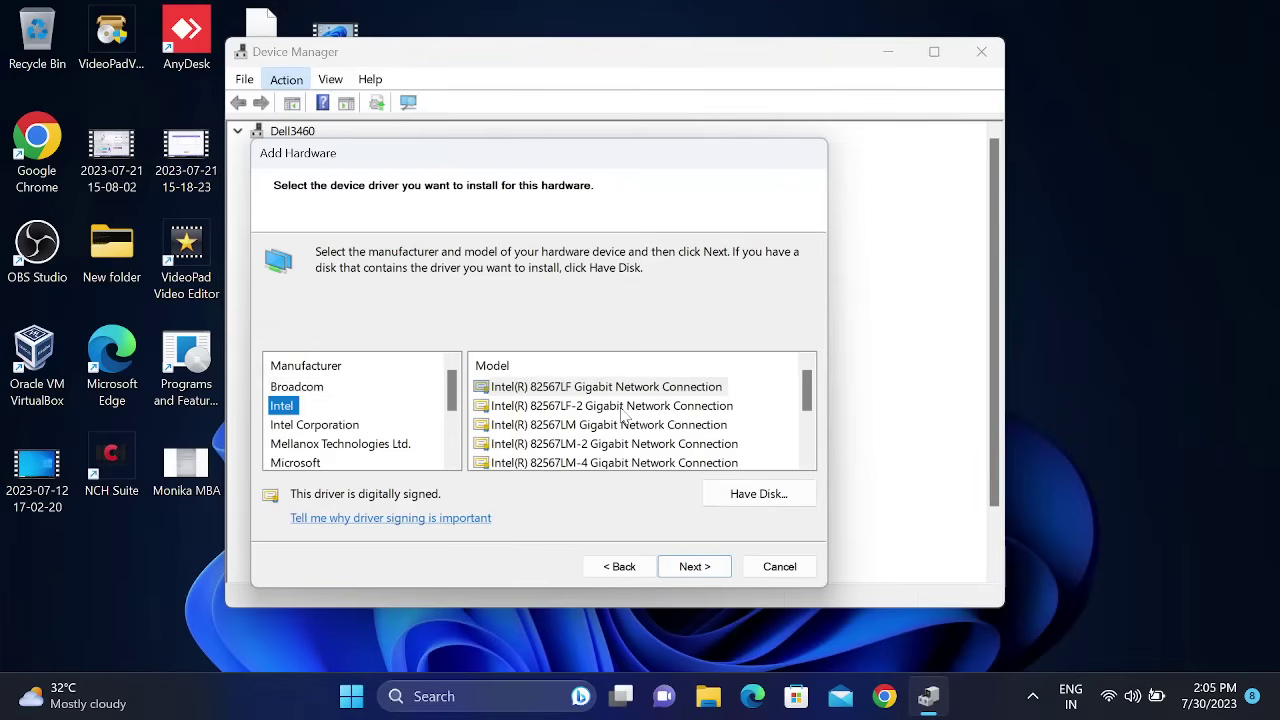
scroll(624, 416, "down", 2)
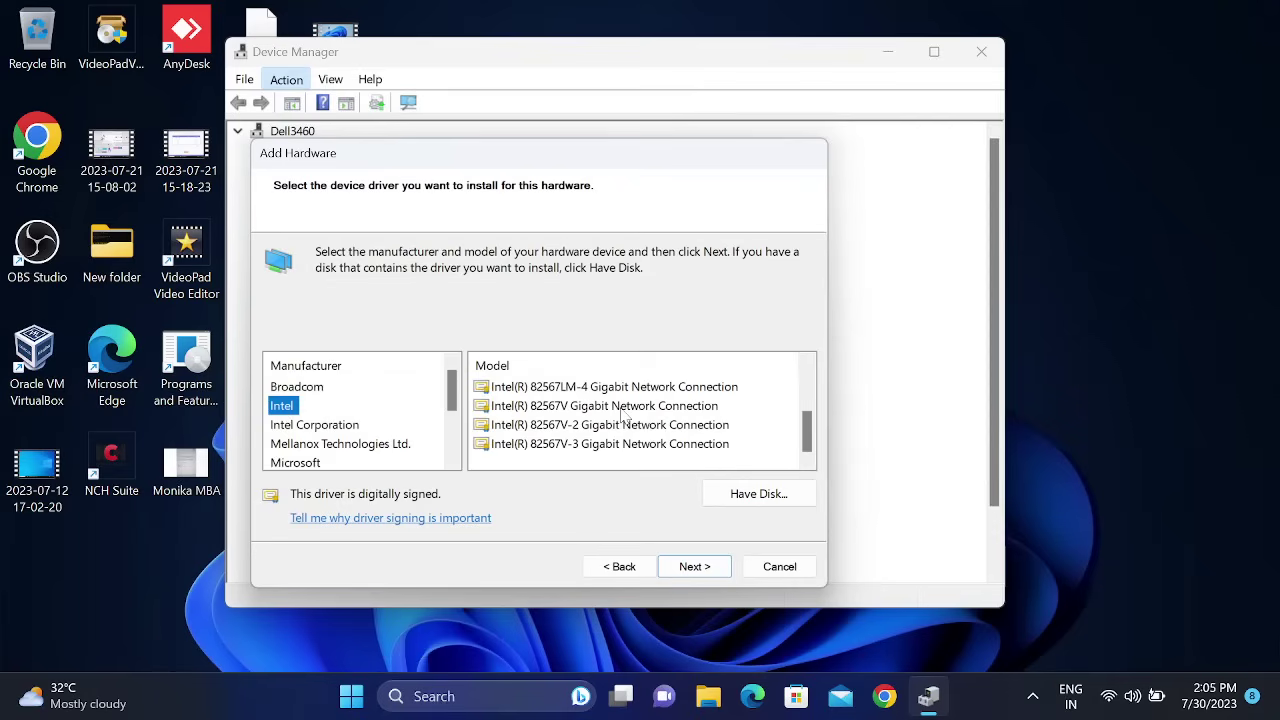
left_click(356, 426)
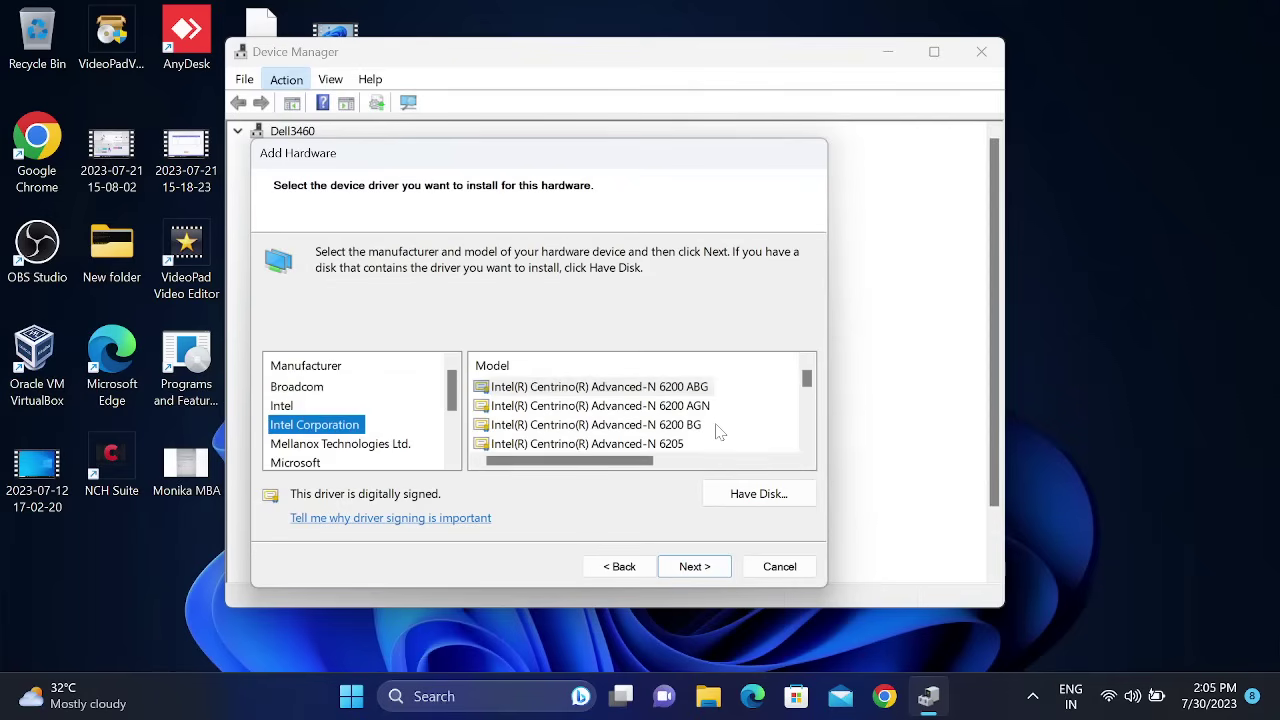
scroll(719, 431, "down", 3)
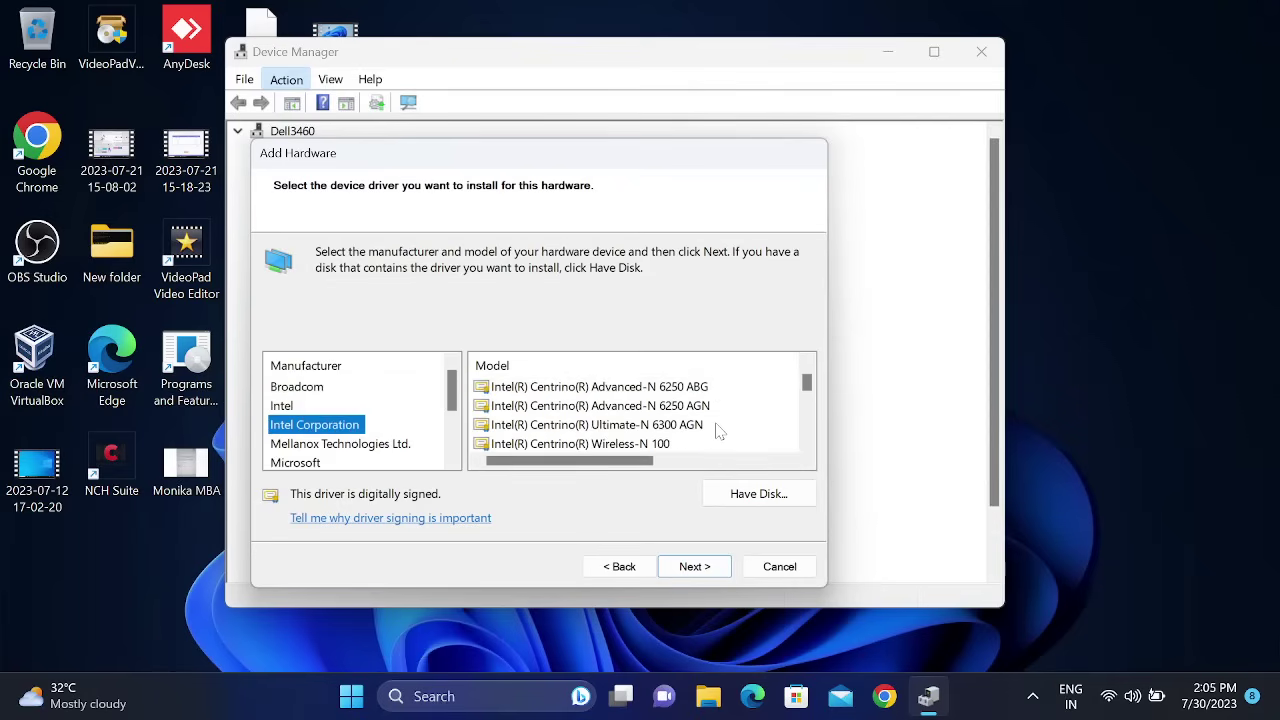
scroll(719, 431, "down", 6)
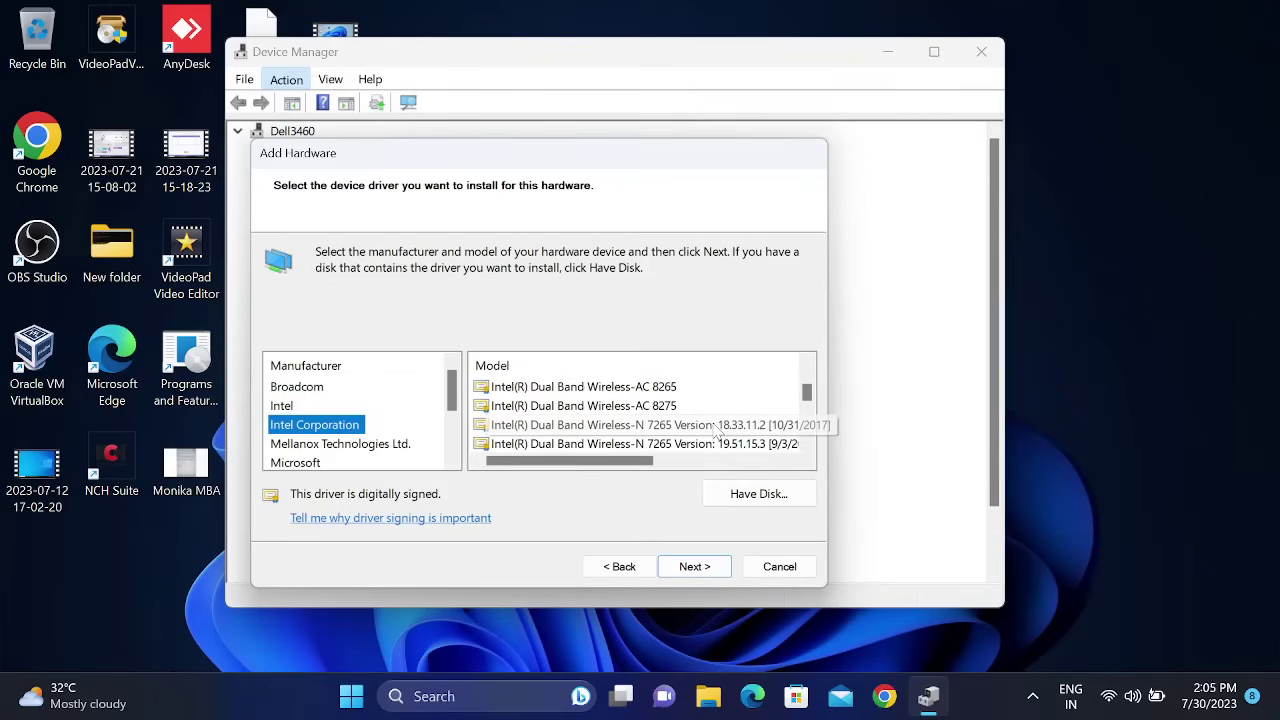
scroll(719, 431, "down", 6)
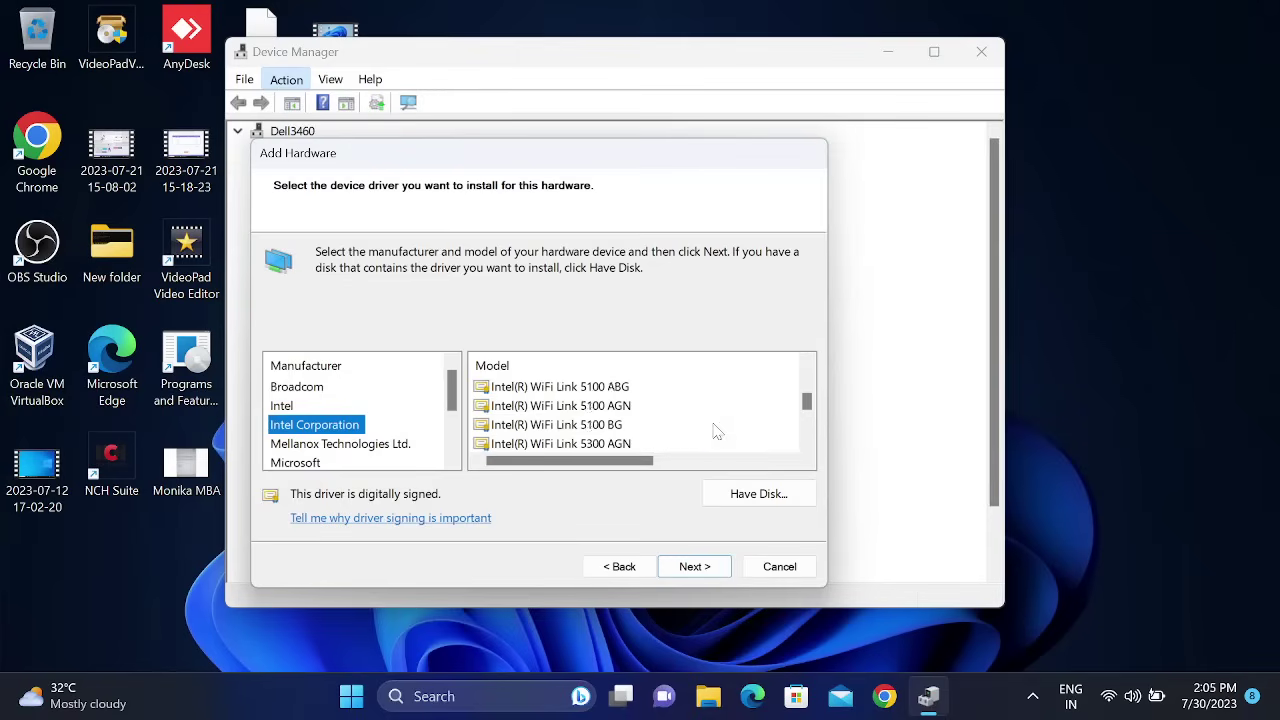
scroll(716, 431, "down", 6)
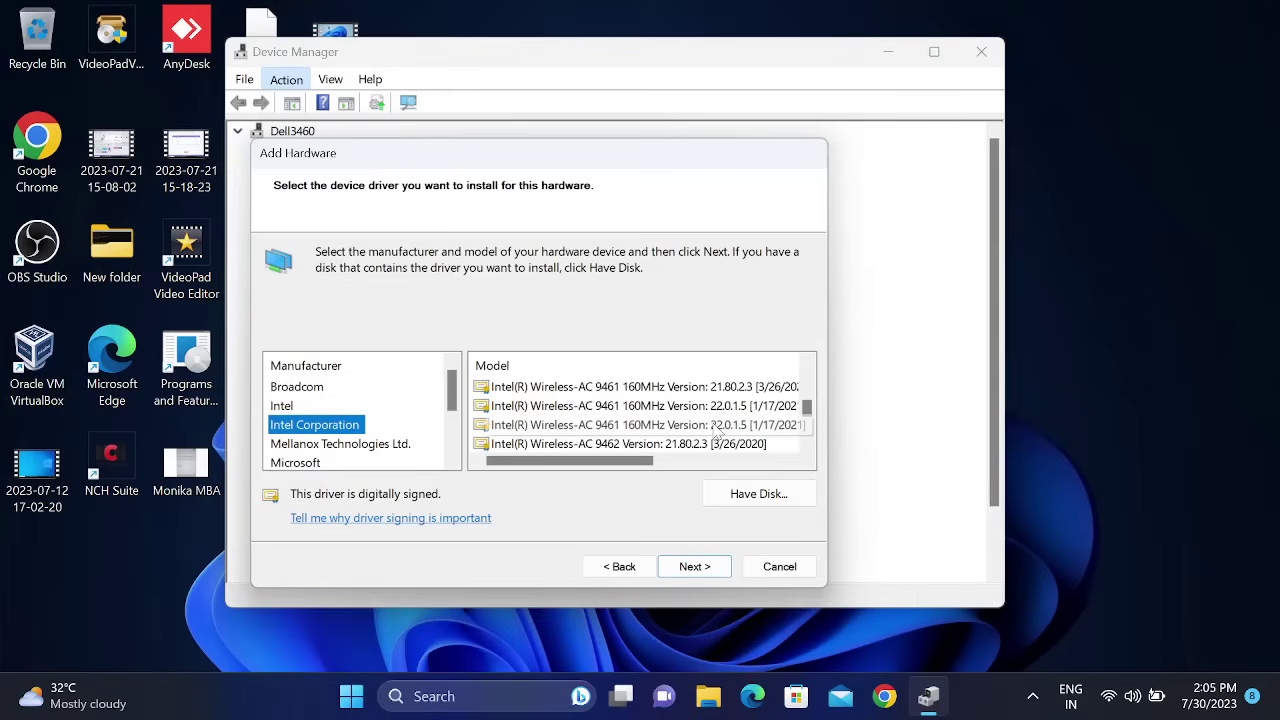
scroll(716, 431, "down", 6)
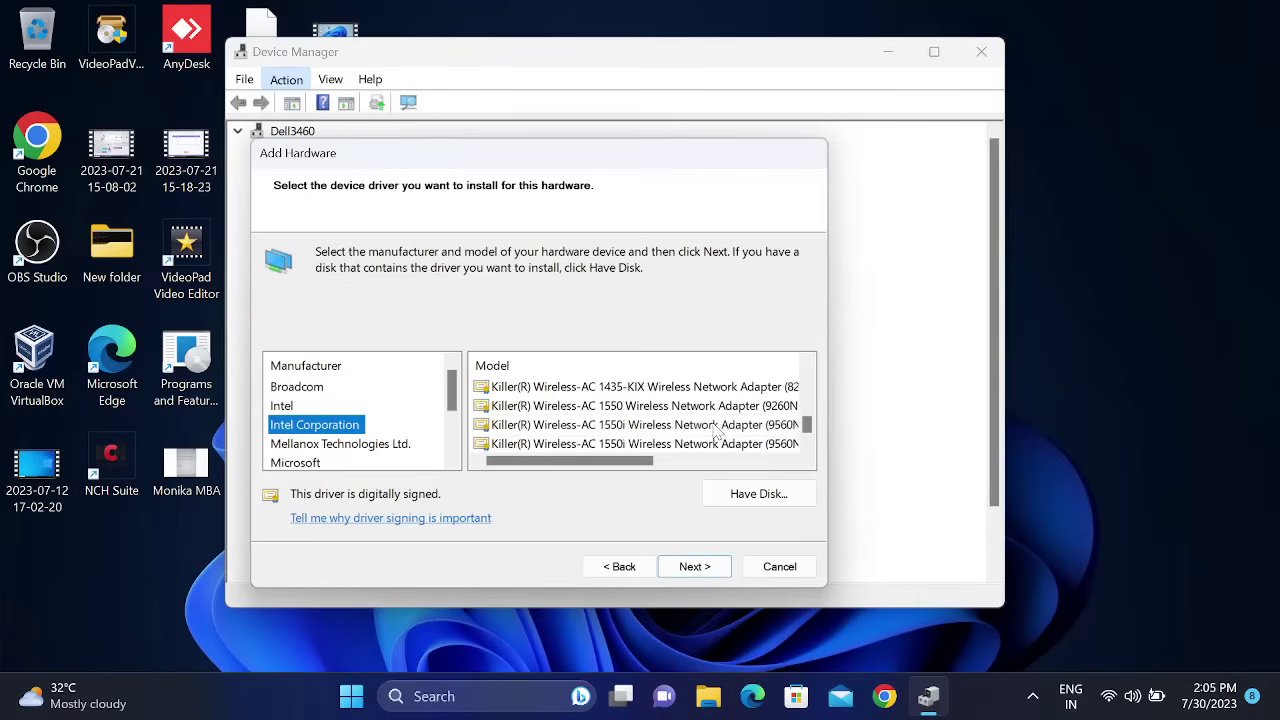
- Browse Mellanox drivers and Microsoft models starting at Generic Mobile Broadband Adapter
left_click(343, 445)
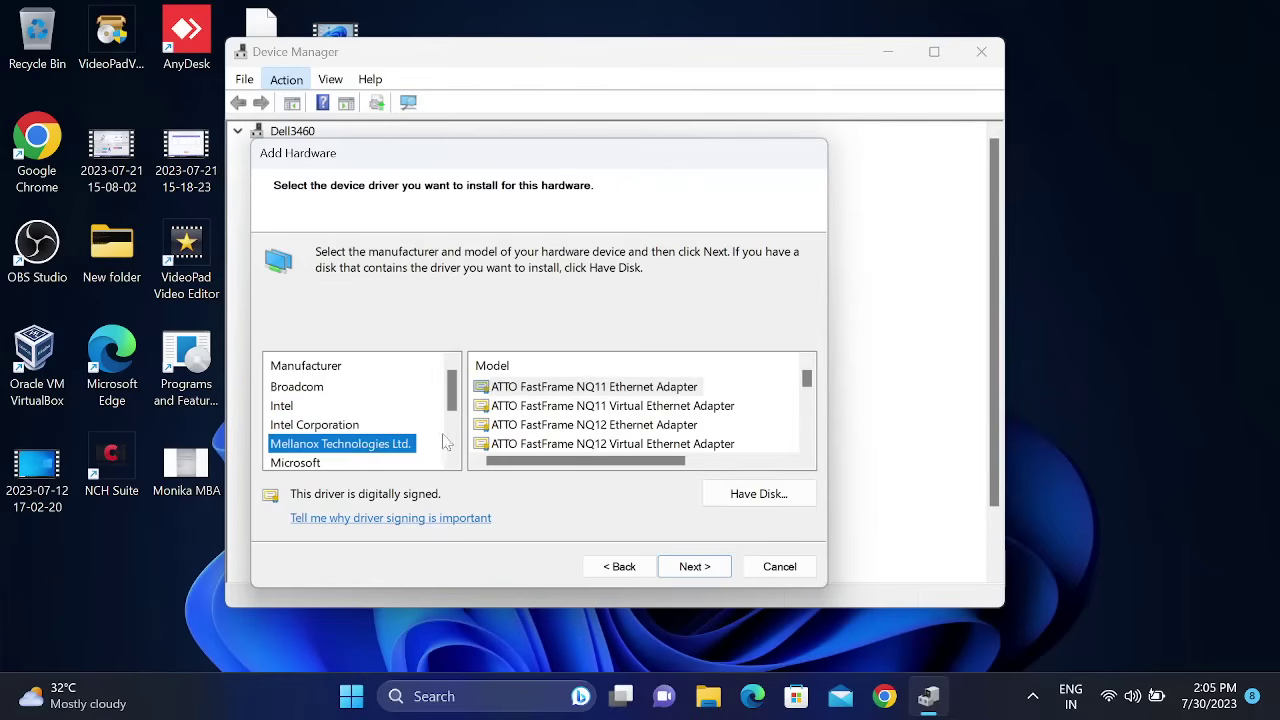
scroll(457, 405, "down", 1)
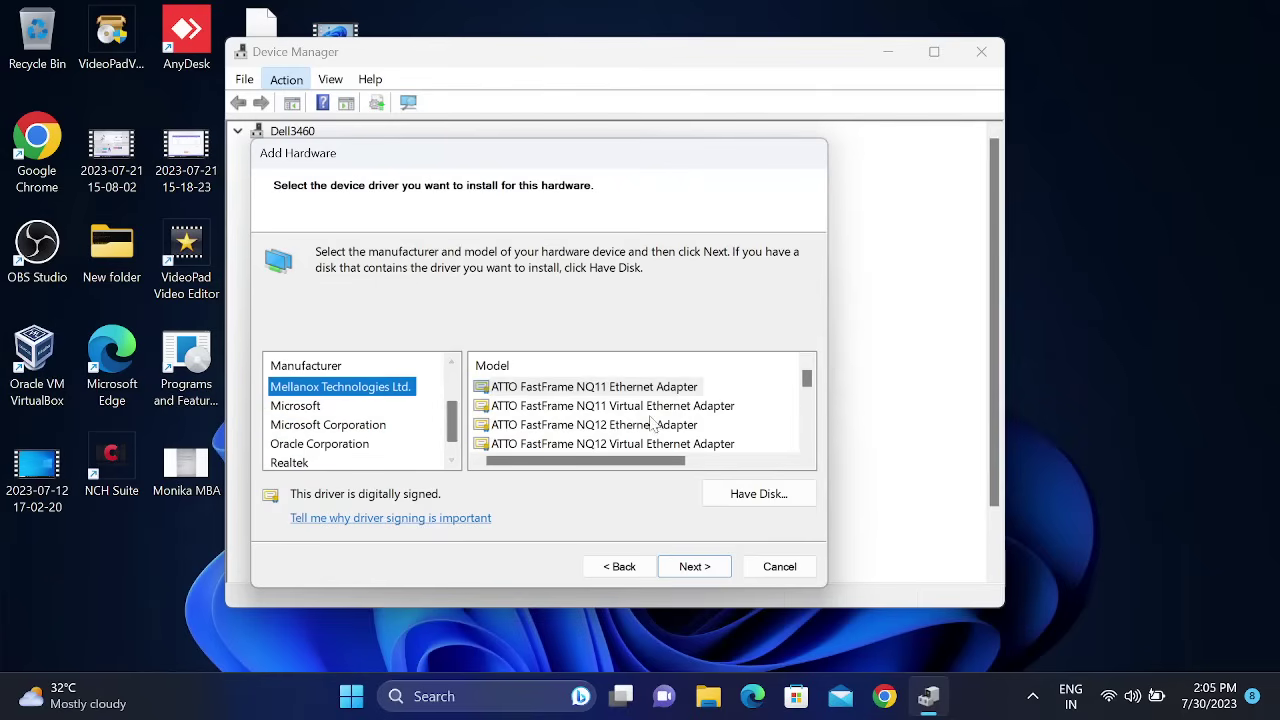
scroll(650, 425, "down", 5)
scroll(650, 425, "down", 10)
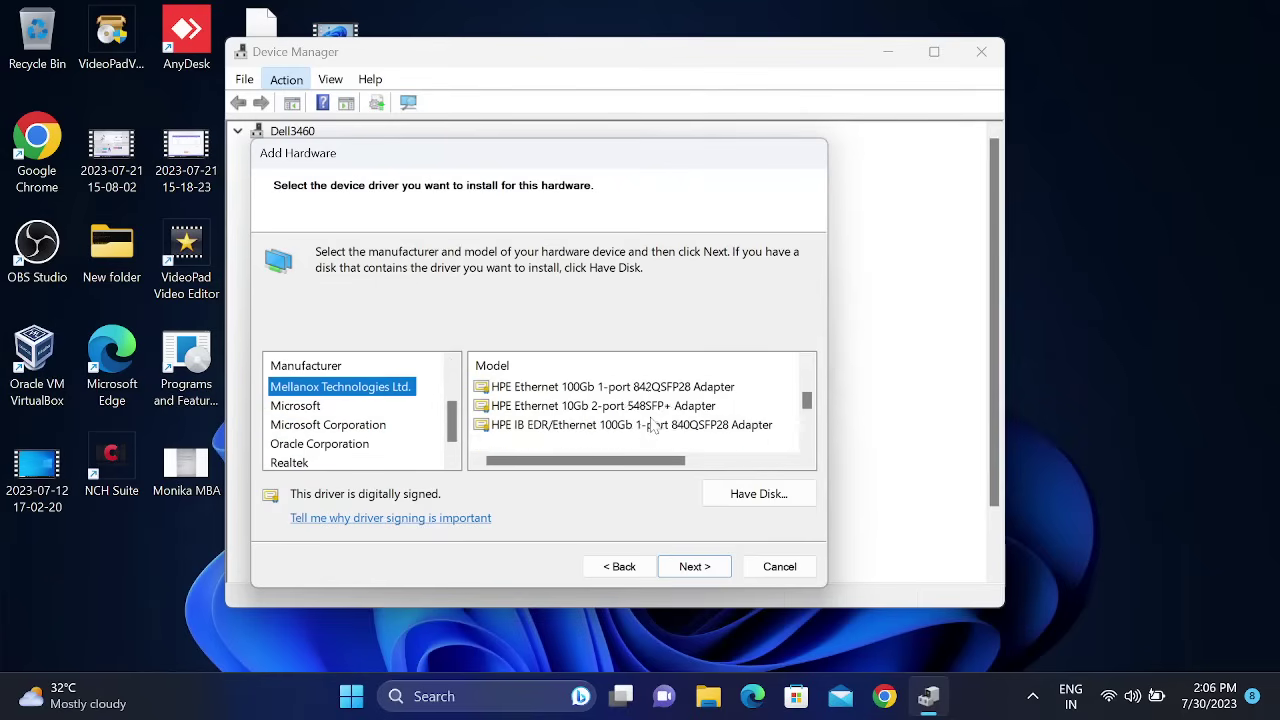
scroll(650, 425, "down", 3)
left_click(312, 407)
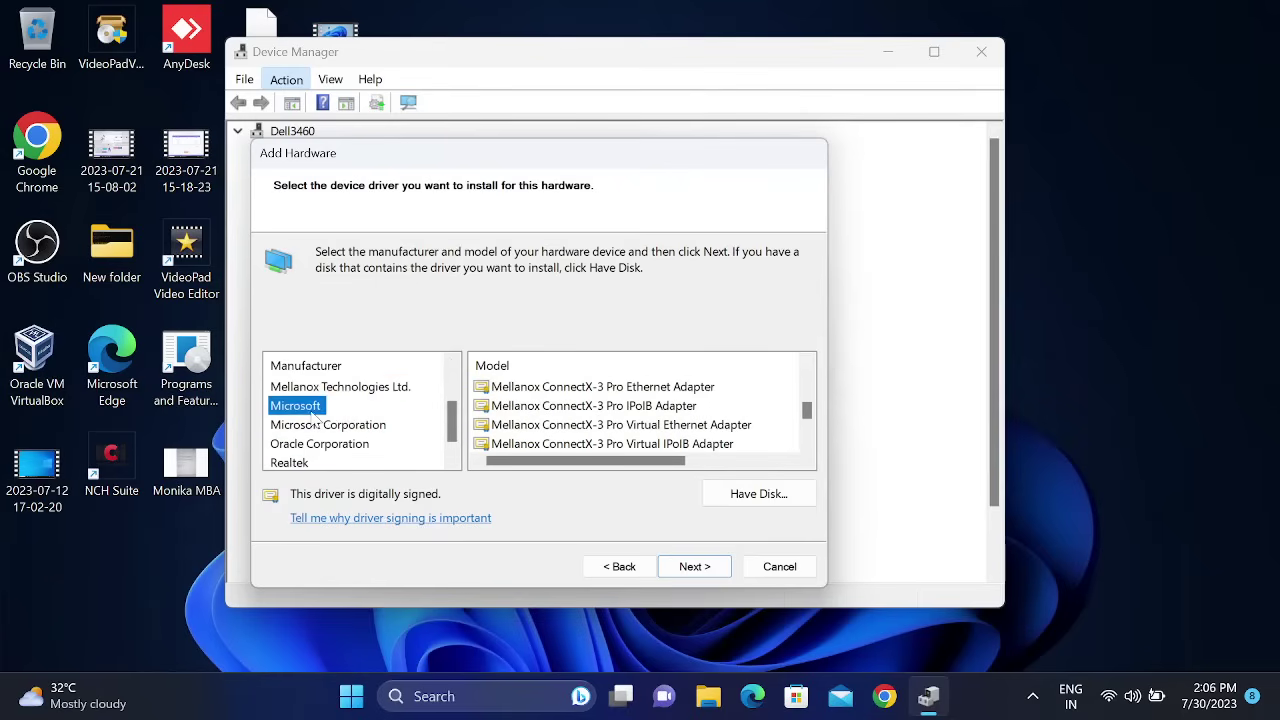
left_click(640, 394)
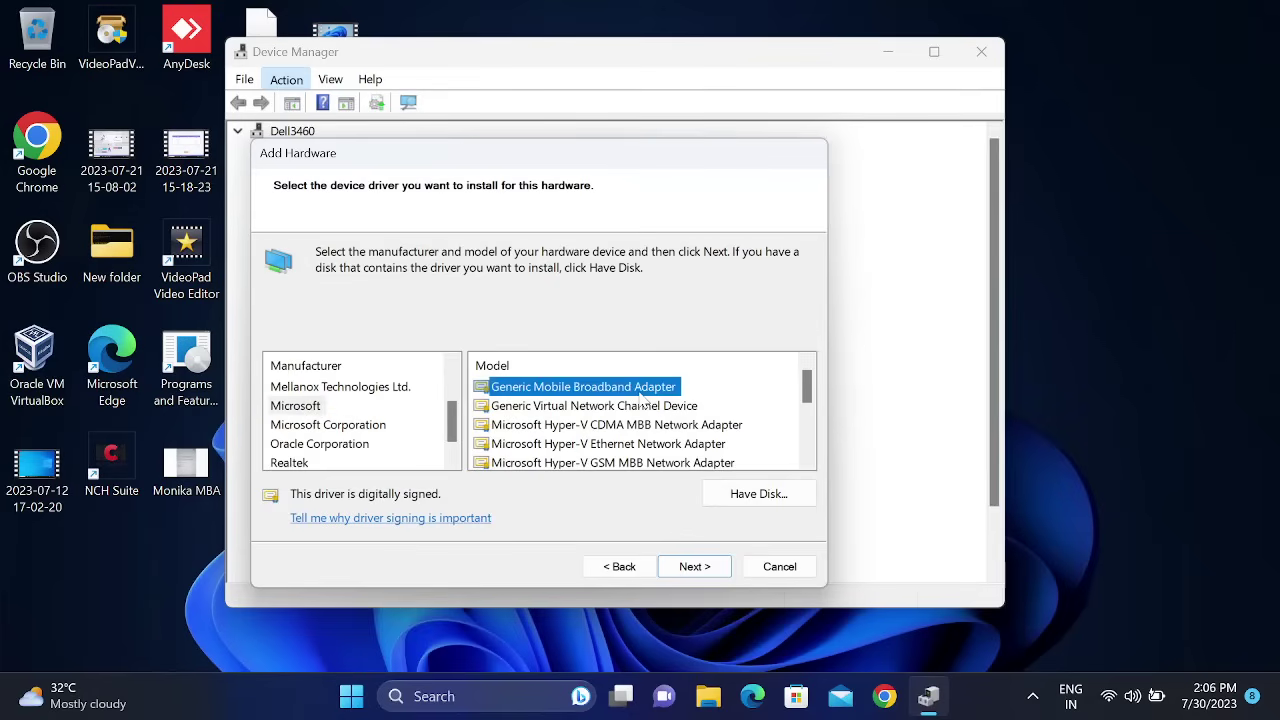
key("Down")
key("Down")
key("Down")
key("Down")
key("Down")
key("Down")
key("Down")
key("Down")
key("Down")
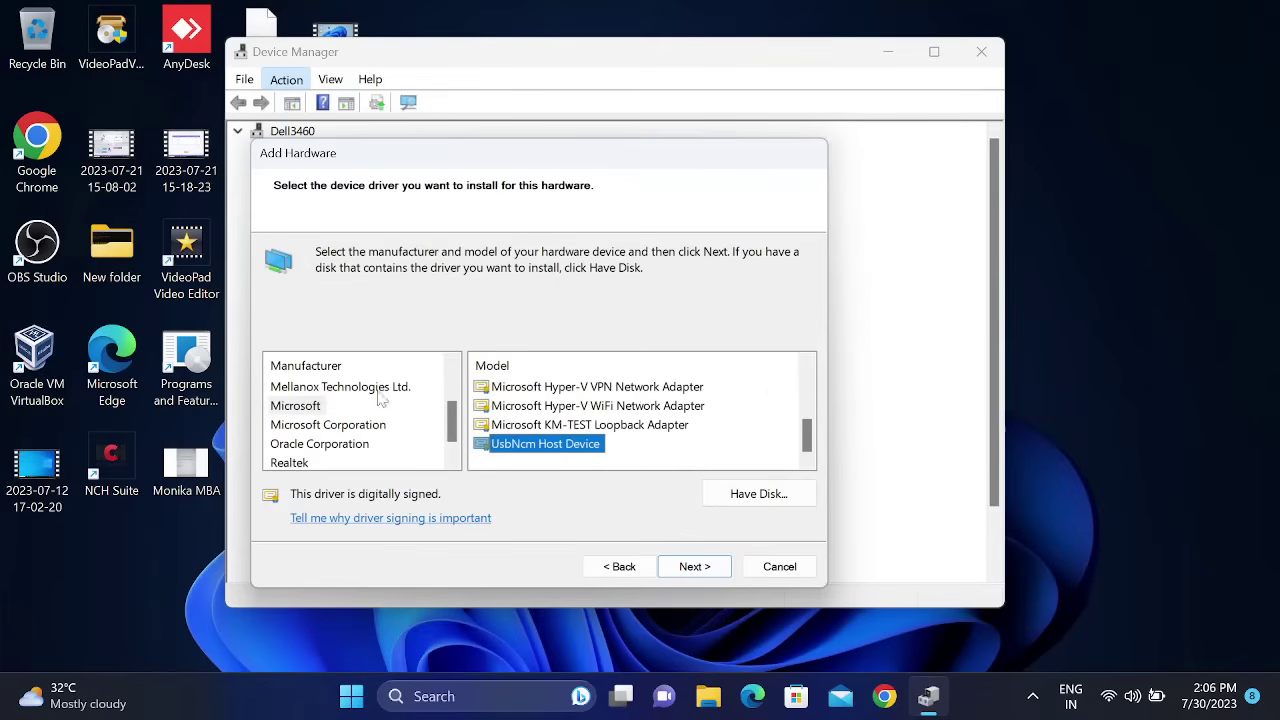
- Browse Microsoft Corporation, Oracle and Realtek models up to Realtek PCIe GbE Family Controller, then cancel
left_click(362, 425)
left_click(338, 446)
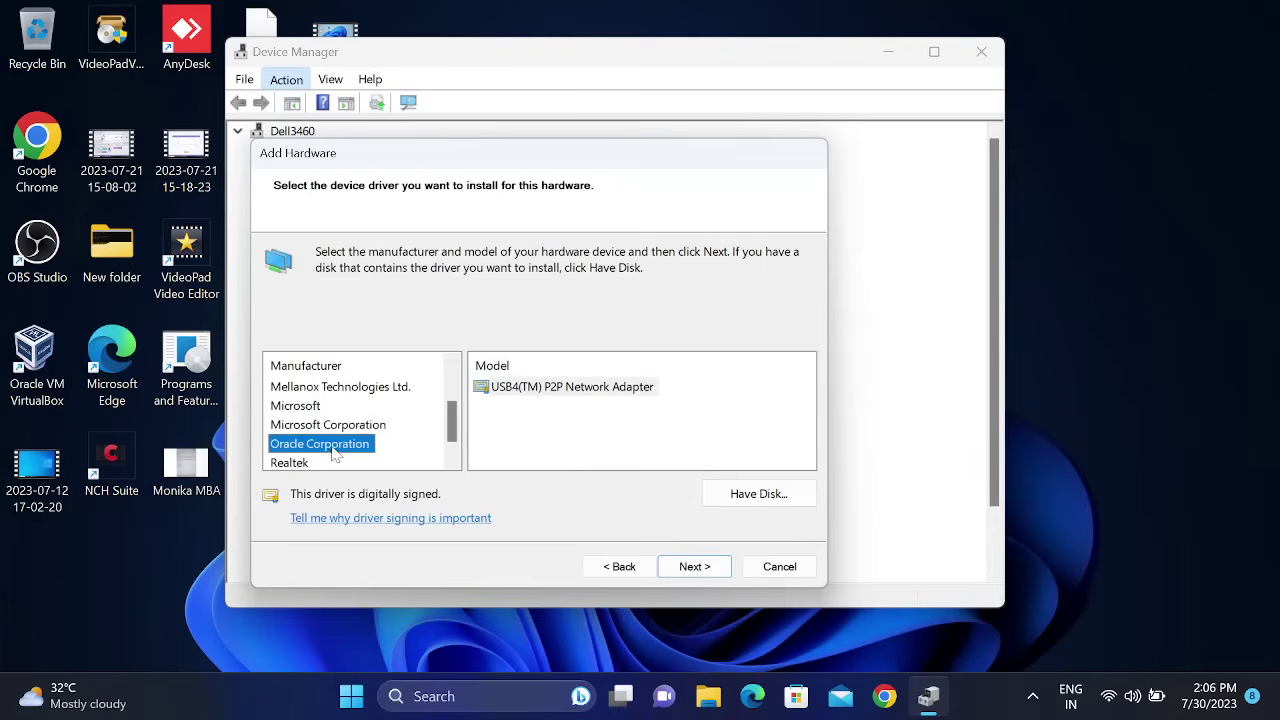
left_click(308, 463)
left_click(640, 387)
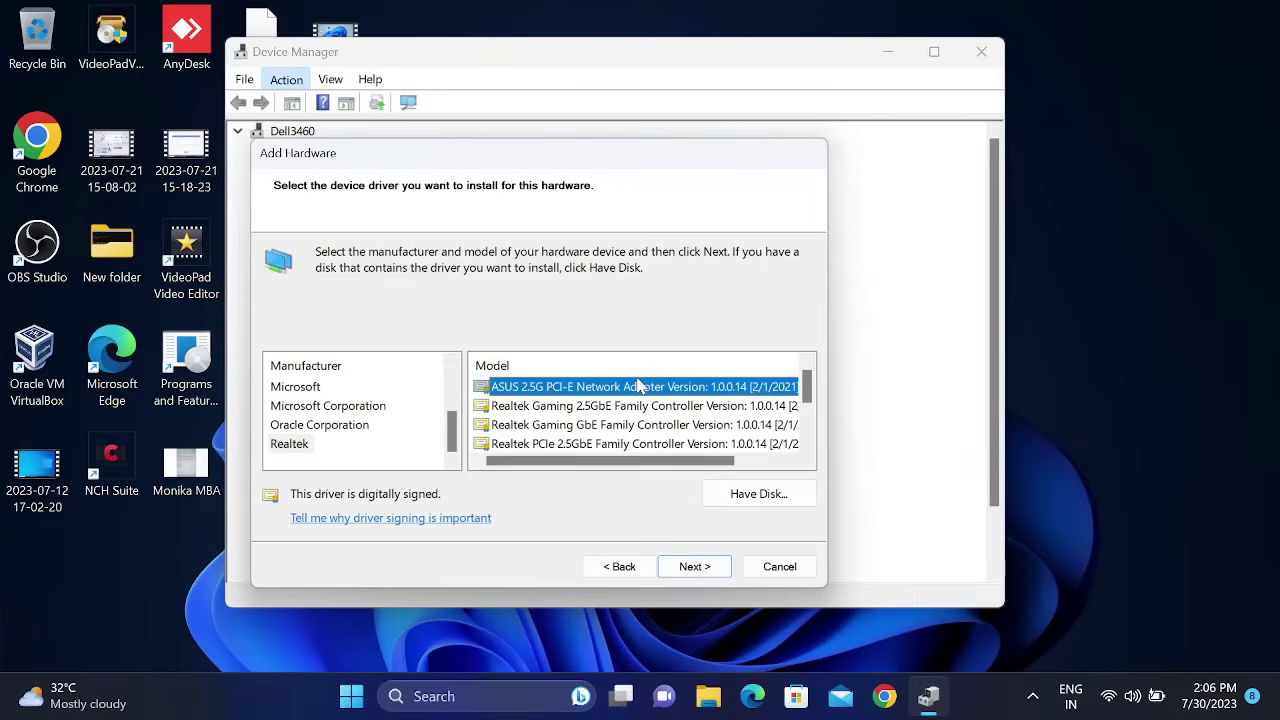
key("Down")
key("Down")
key("Down")
key("Down")
key("Down")
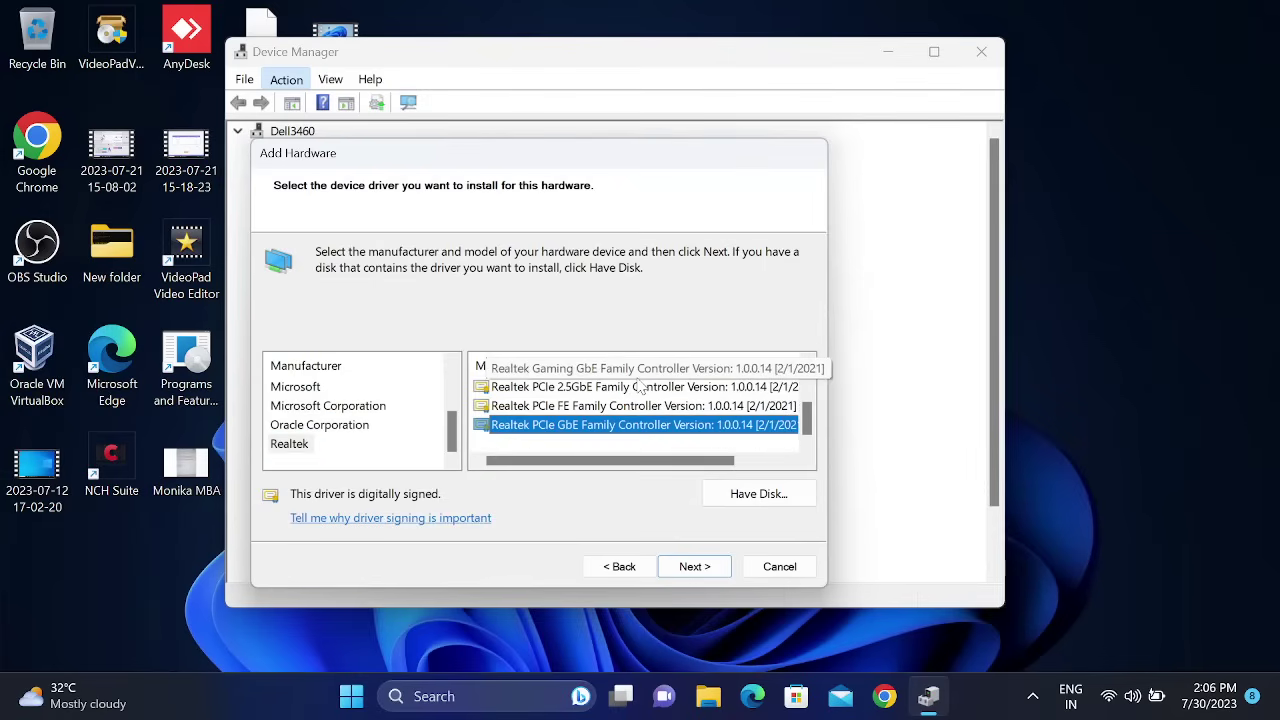
key("Up")
key("Up")
key("Up")
key("Up")
key("Up")
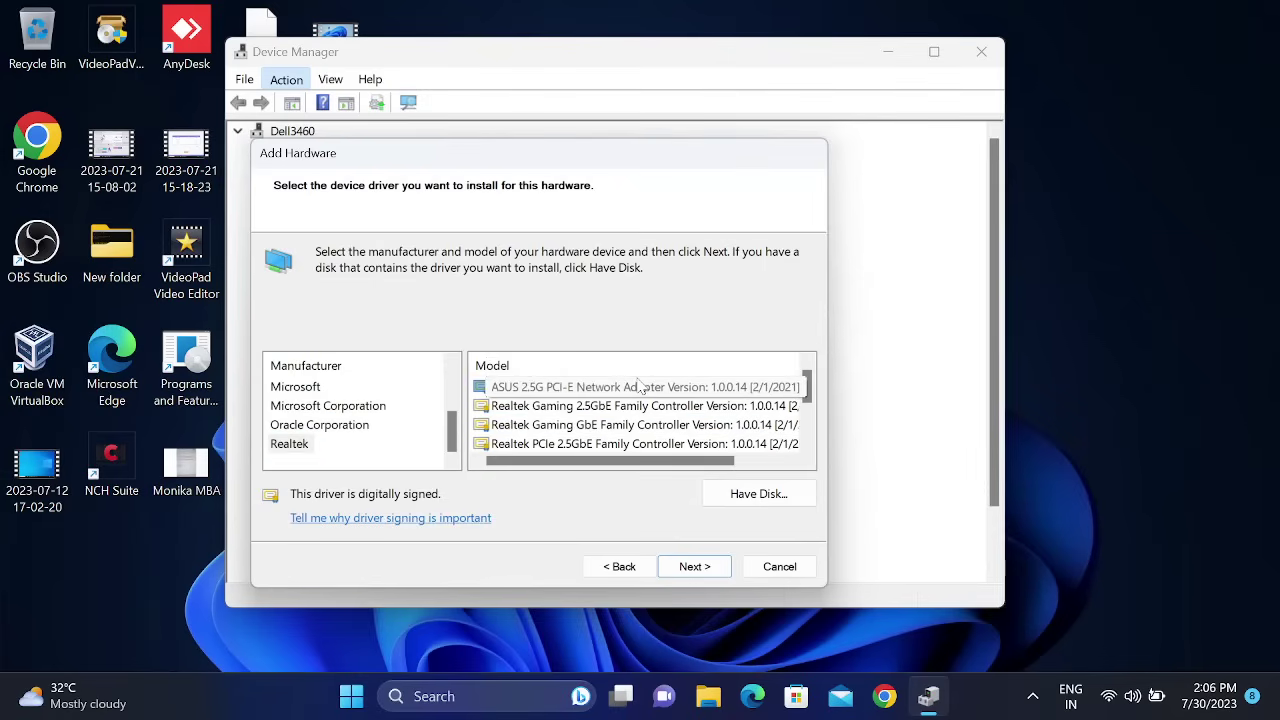
key("Down")
key("Down")
key("Down")
key("Down")
key("Down")
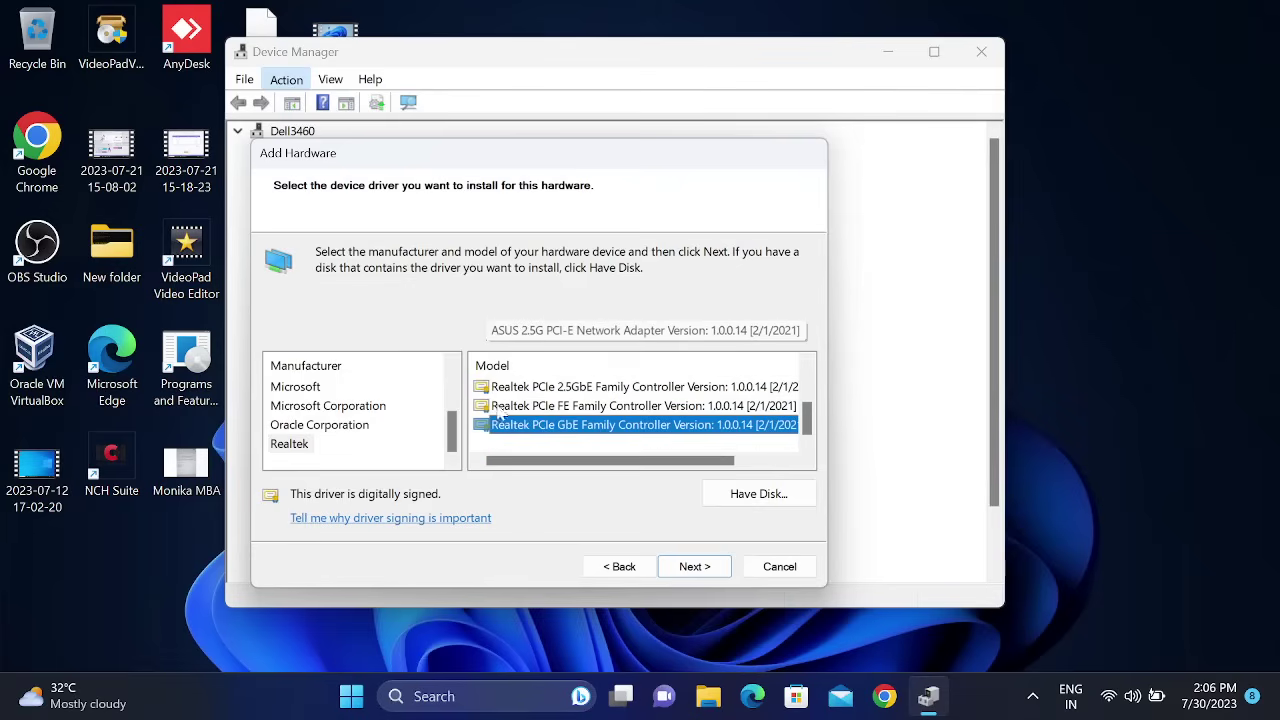
left_click(305, 447)
left_click(572, 430)
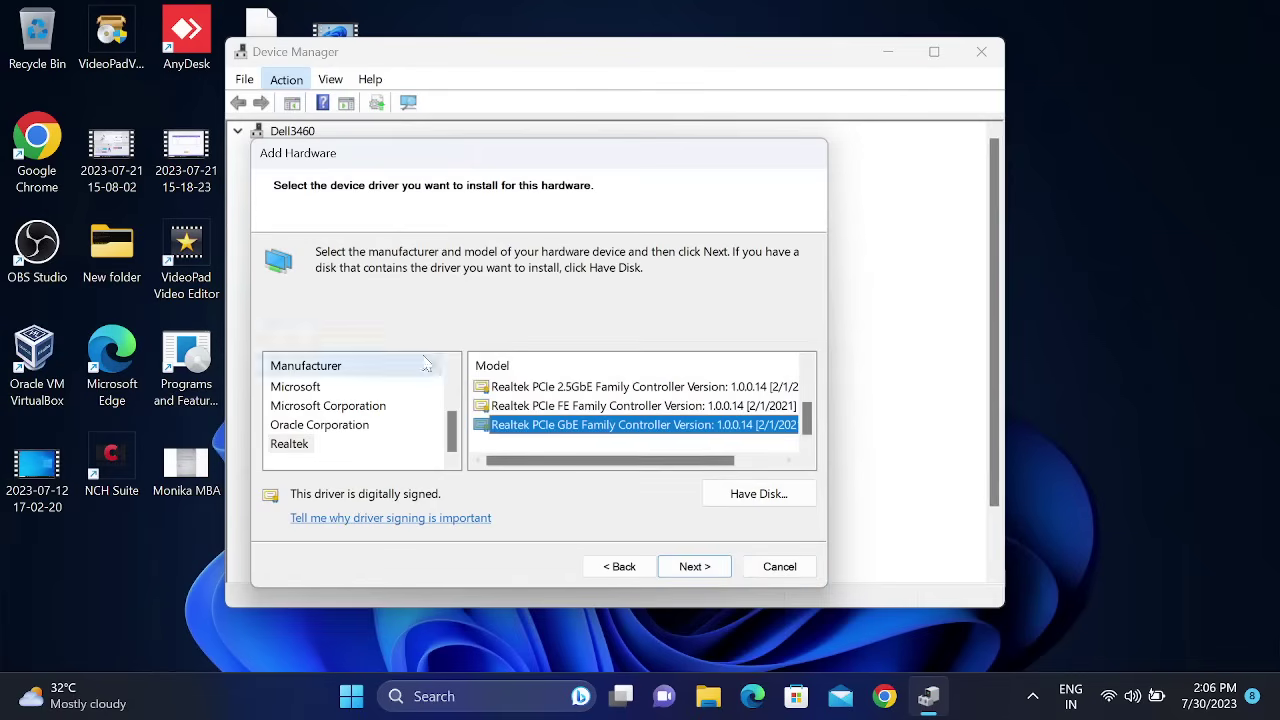
left_click(784, 574)
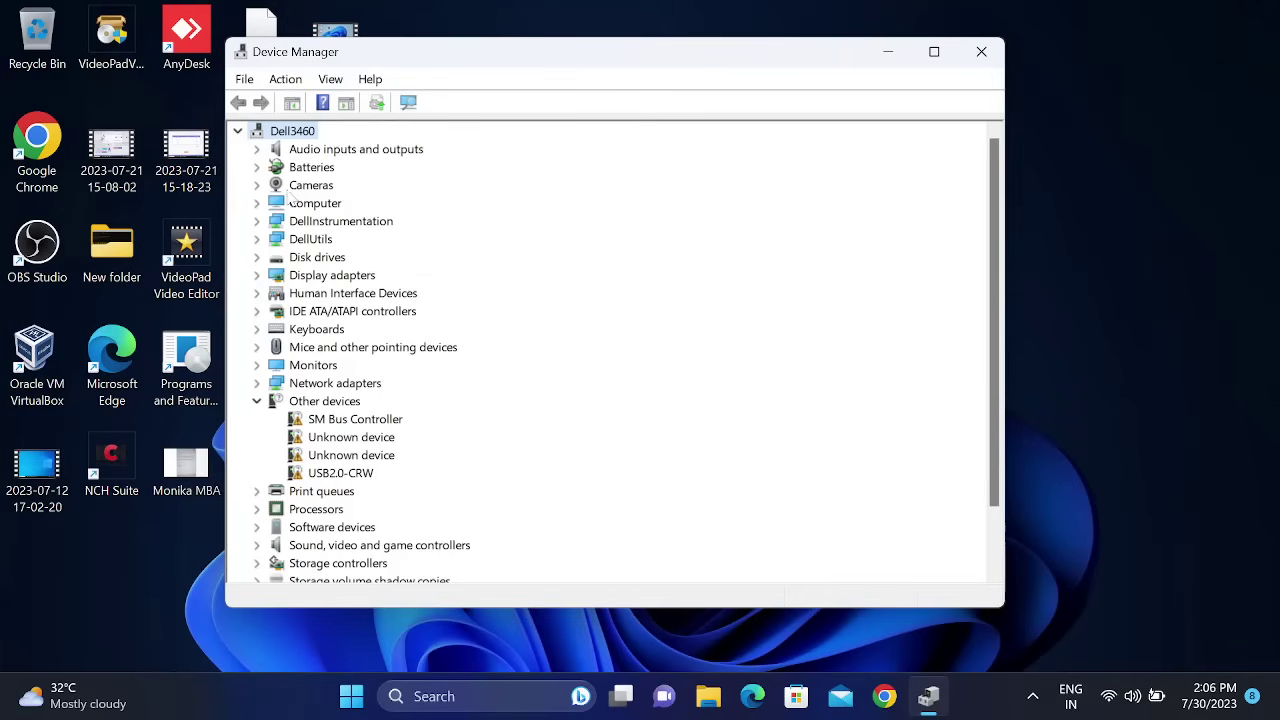
- Auto-search for an Integrated Webcam driver, confirm the best is installed, then close Device Manager
left_click(256, 185)
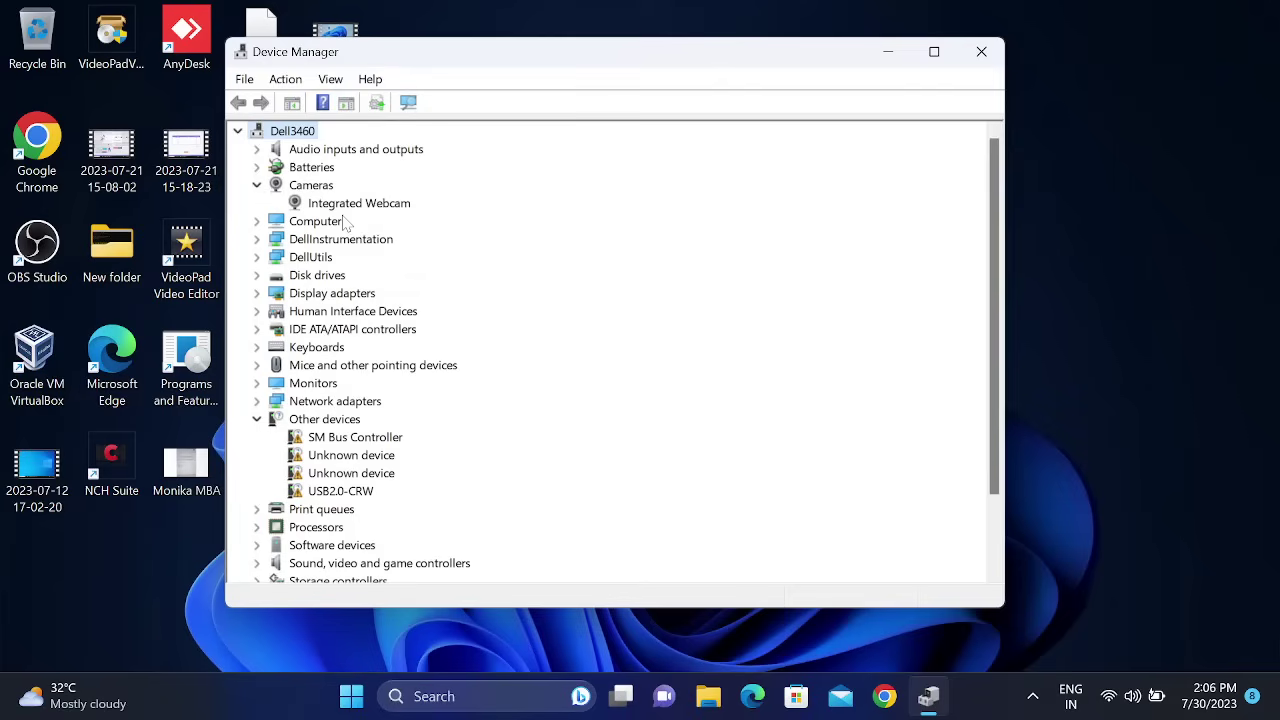
left_click(348, 204)
right_click(348, 205)
left_click(448, 224)
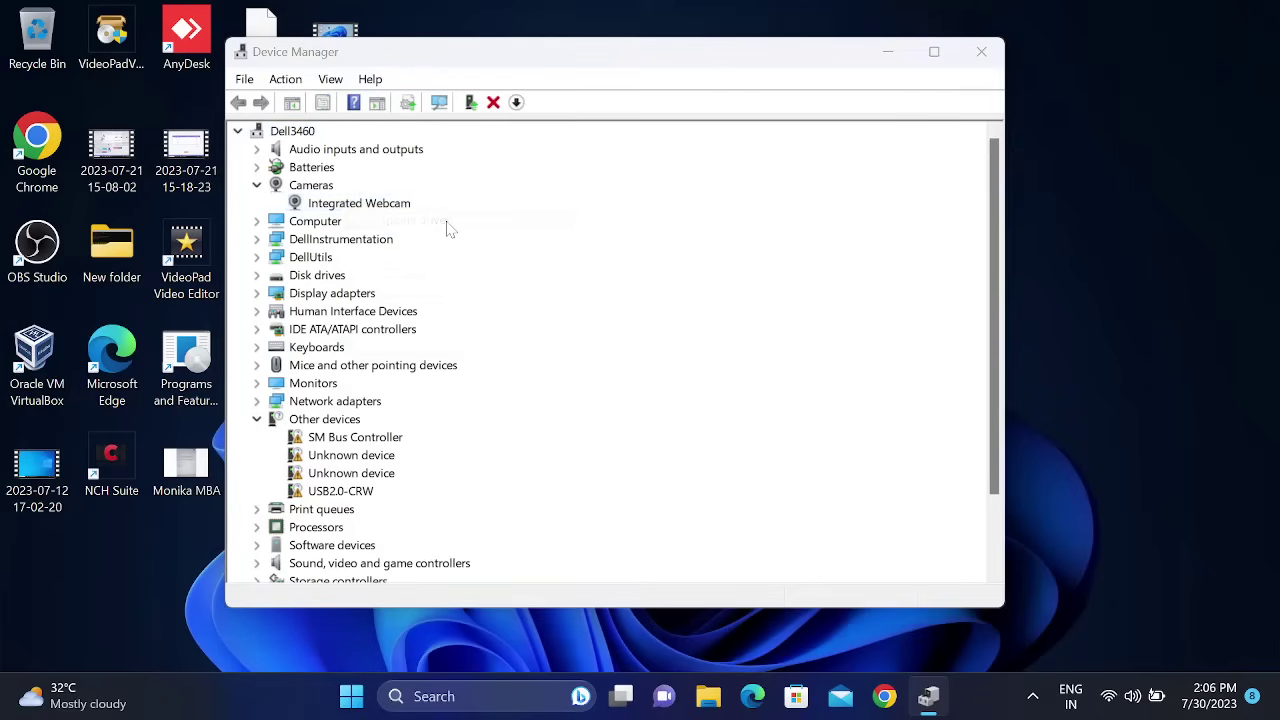
left_click(597, 293)
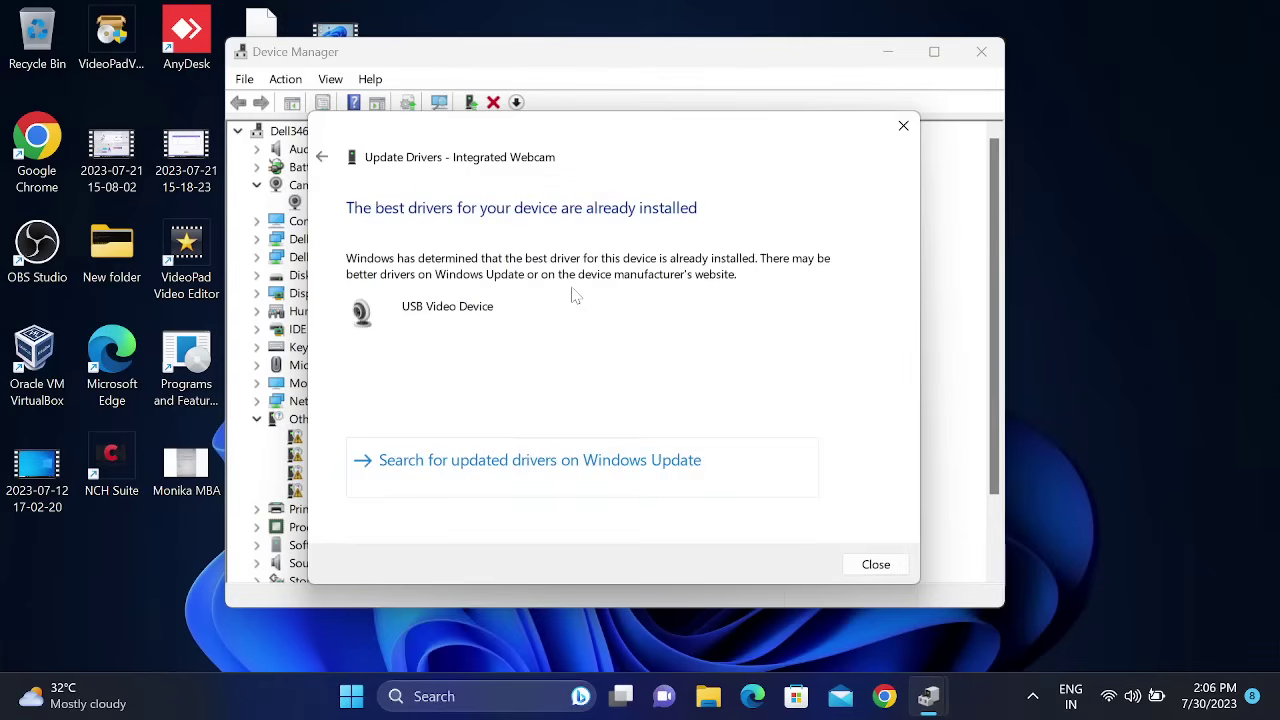
left_click(876, 564)
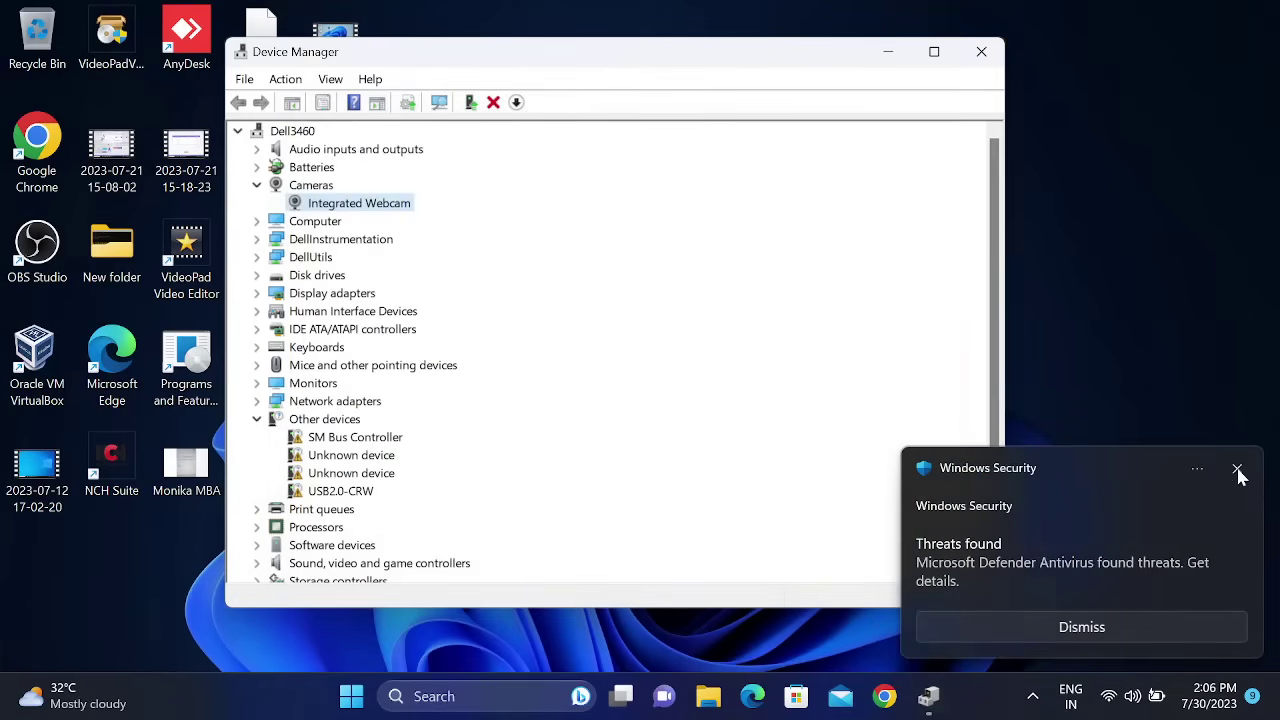
left_click(1237, 468)
left_click(981, 51)
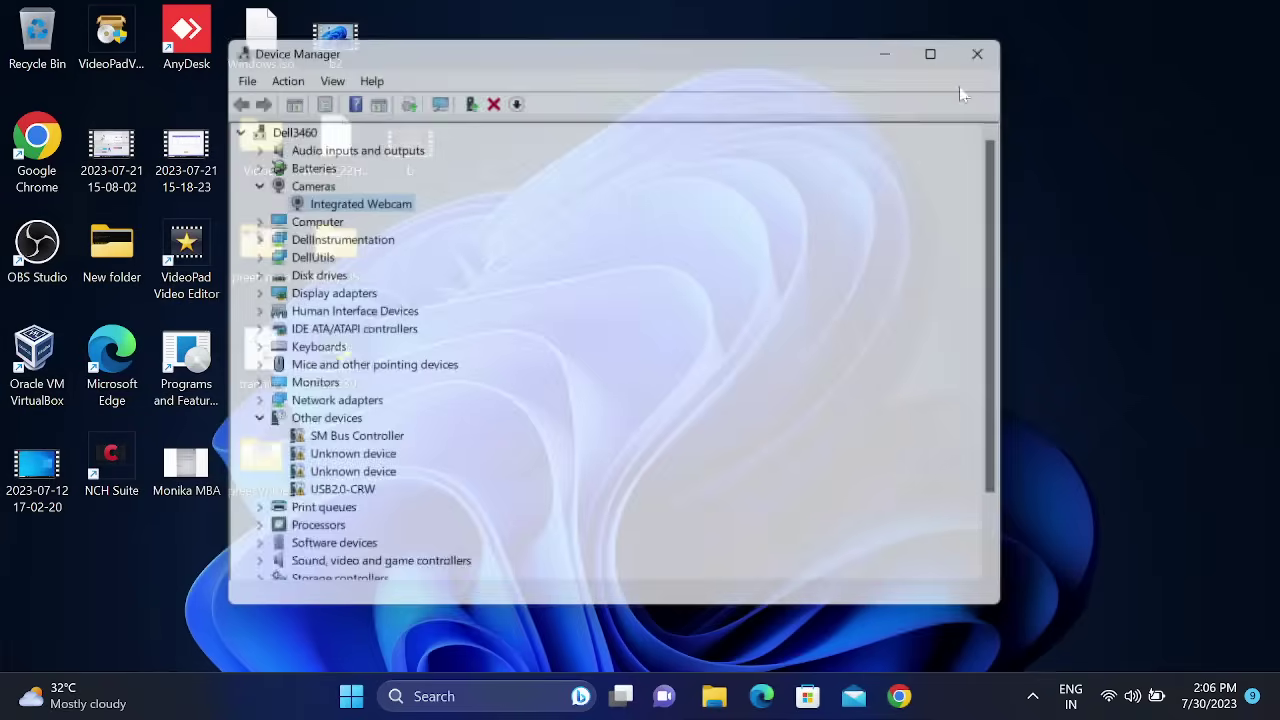
- Refresh the desktop and launch Google Chrome from its desktop icon
right_click(740, 204)
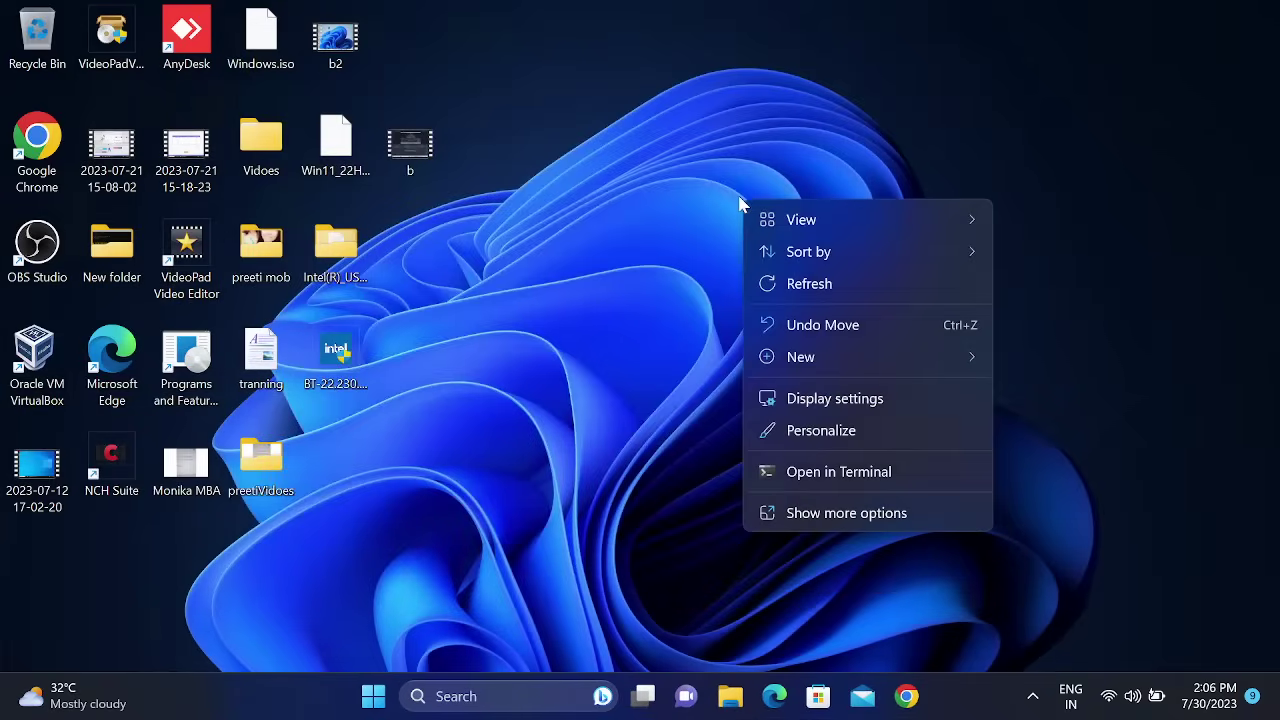
left_click(798, 284)
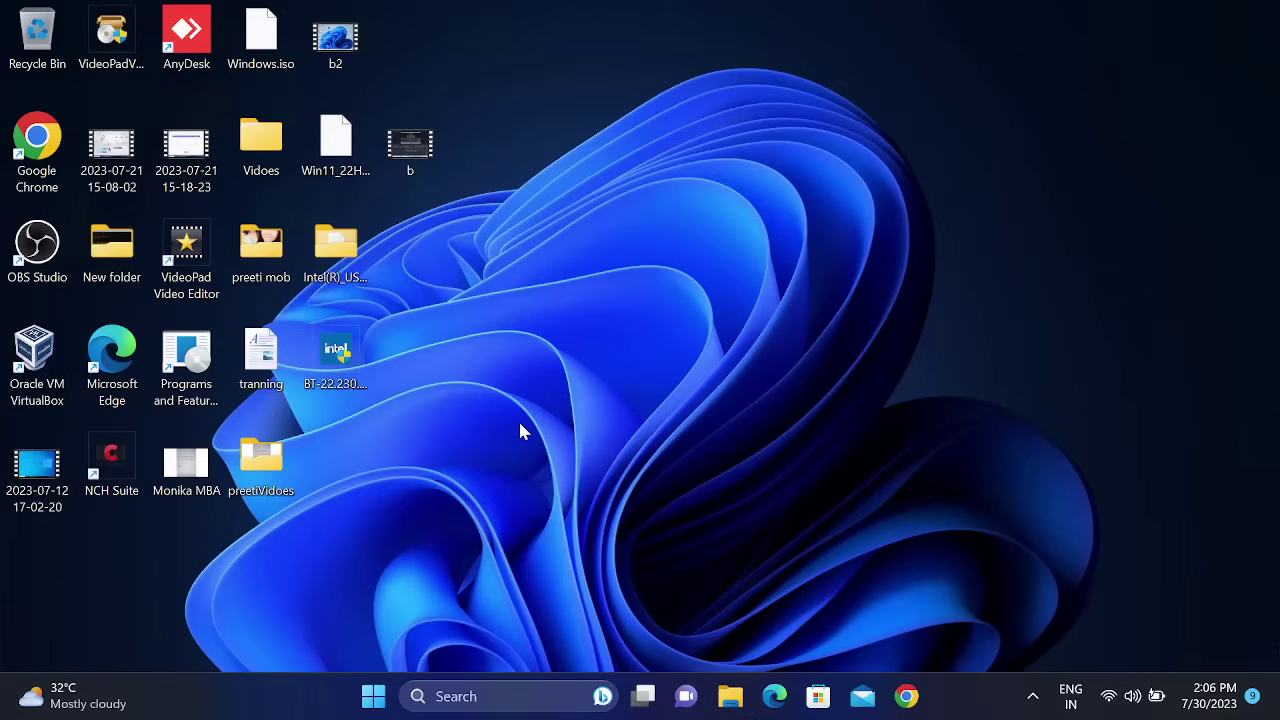
double_click(38, 162)
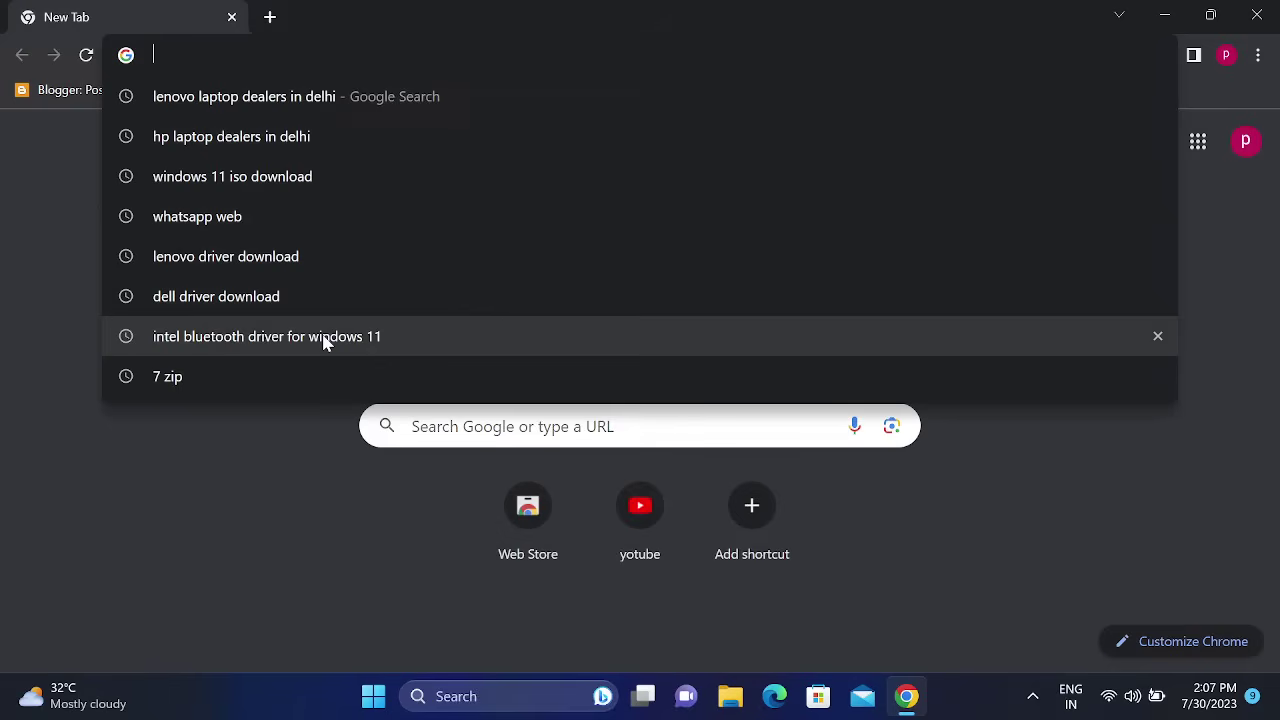
- Open Intel's Wireless Bluetooth driver page and request the 64-bit Windows 10/11 package download
left_click(320, 337)
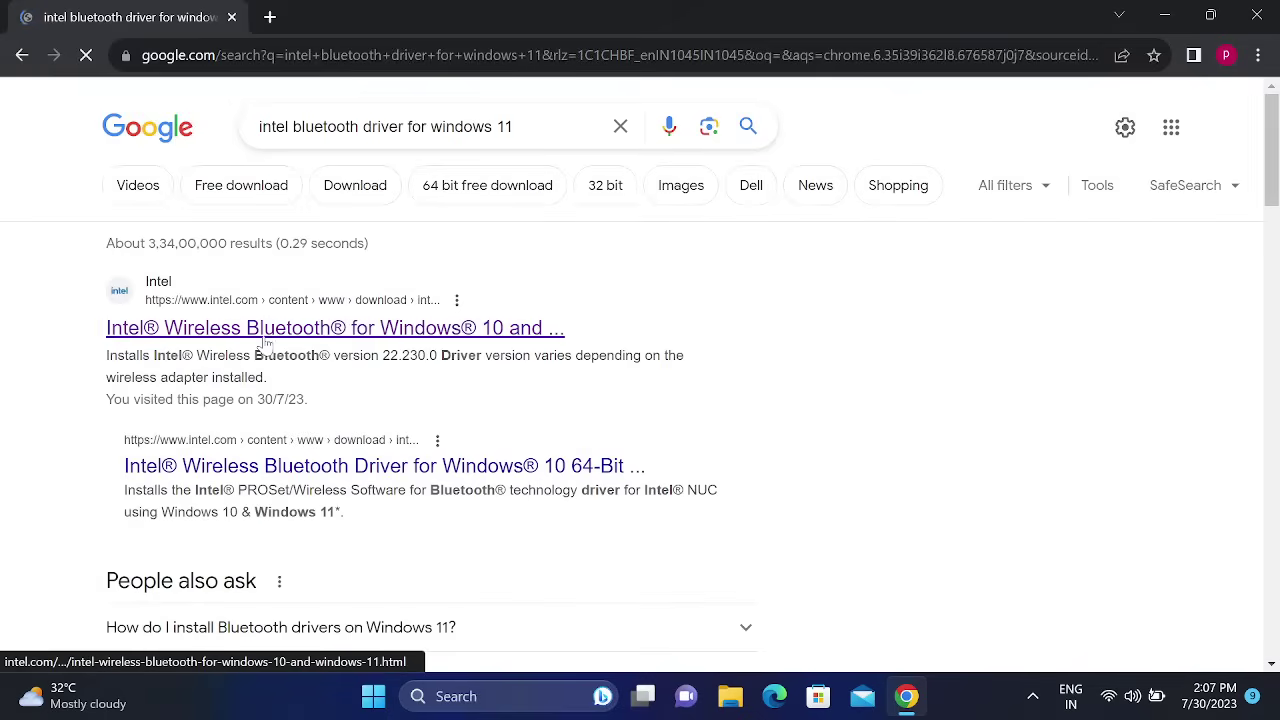
left_click(228, 334)
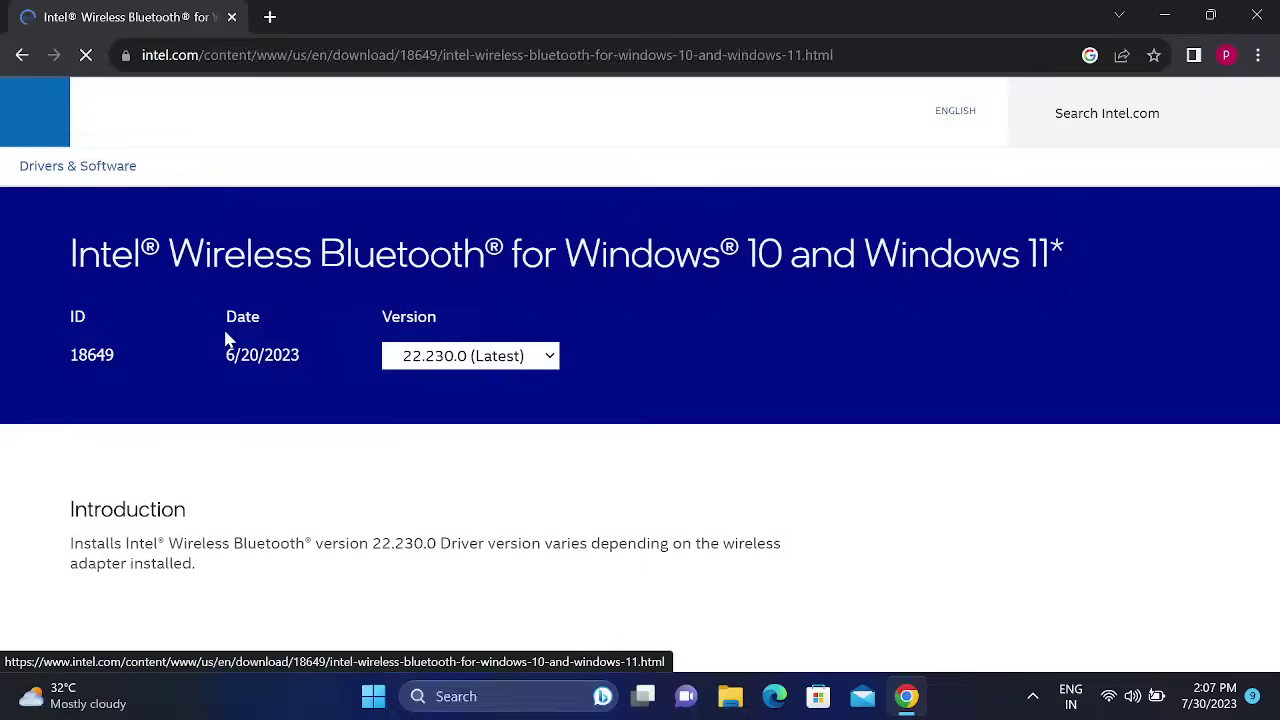
scroll(260, 400, "down", 5)
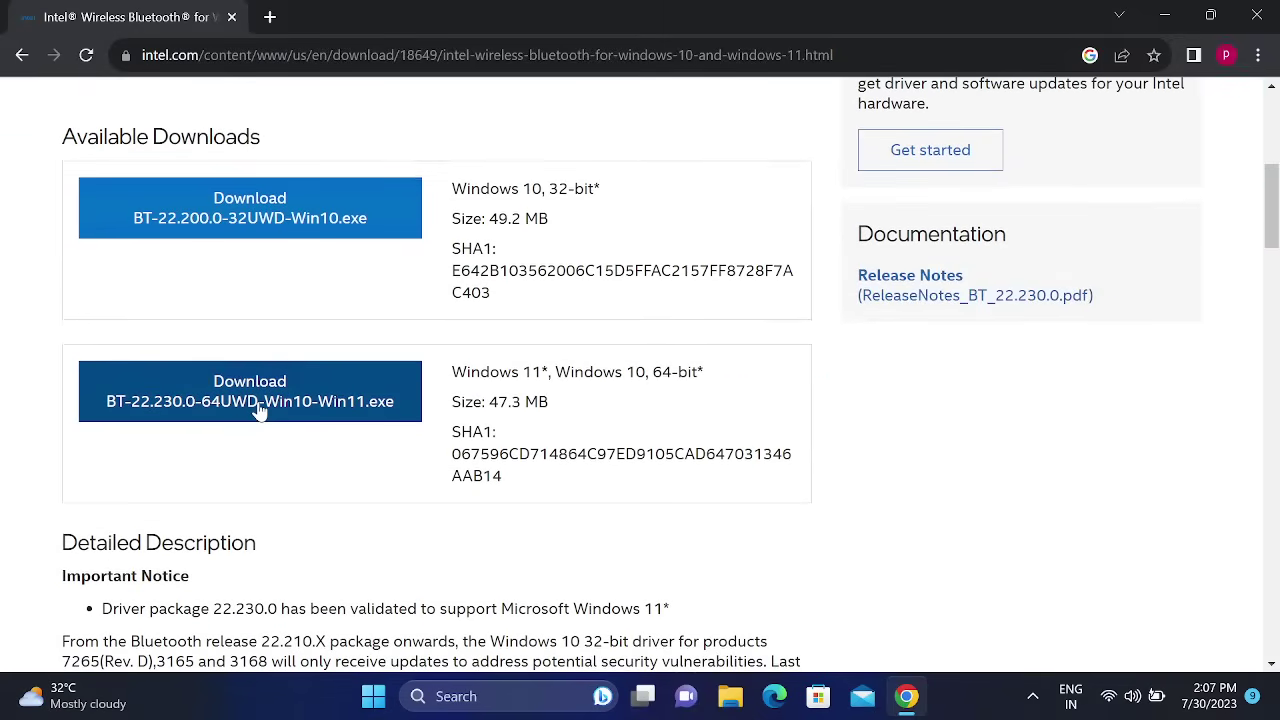
left_click_drag(452, 378, 720, 388)
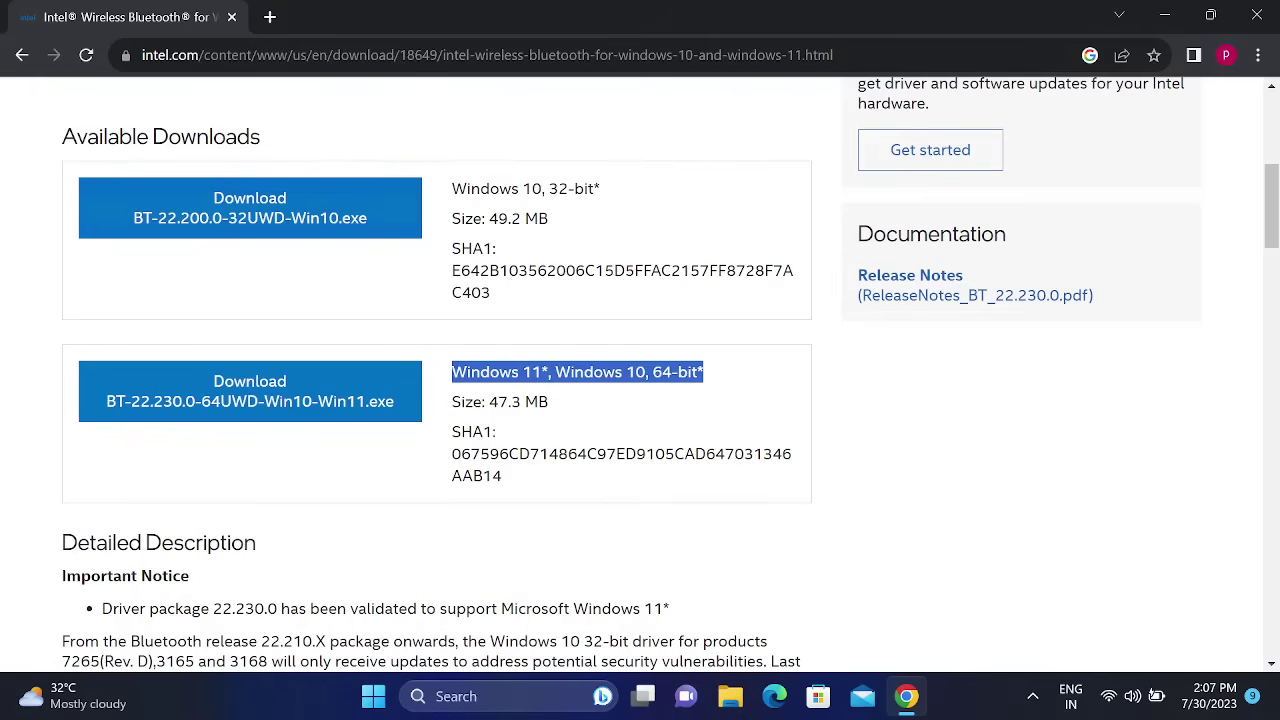
left_click_drag(480, 189, 610, 191)
left_click(278, 394)
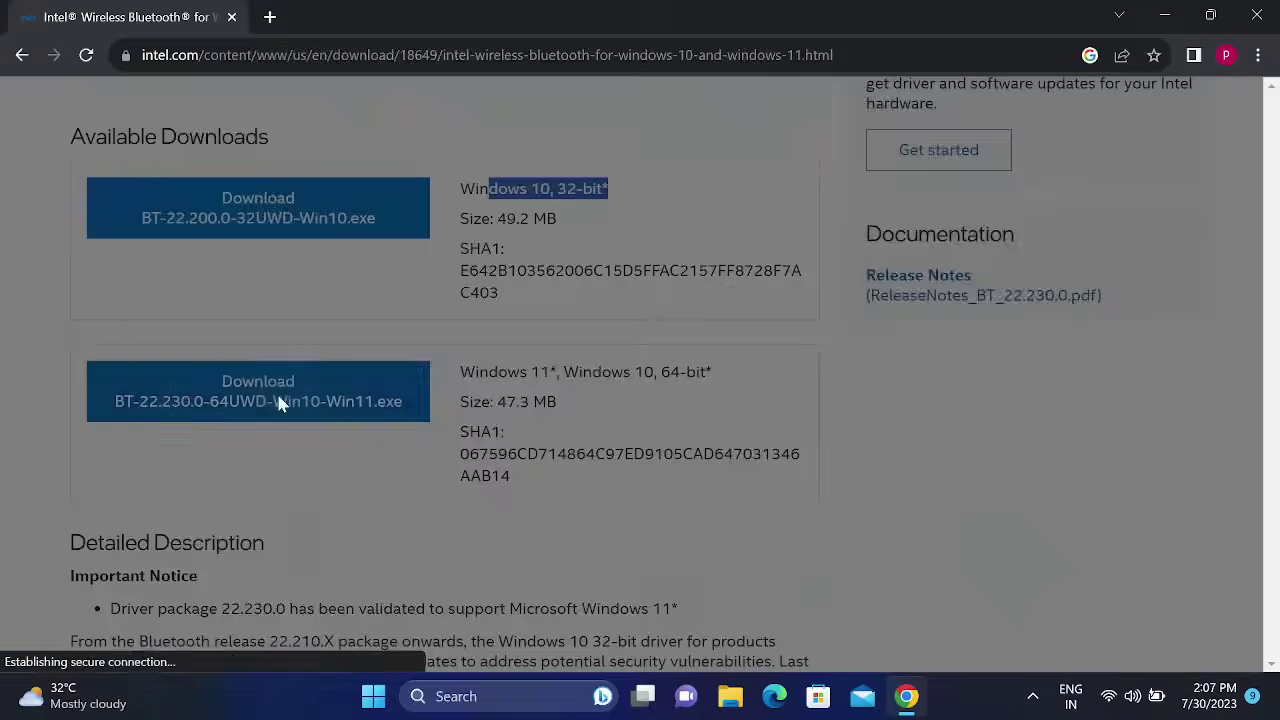
- Accept Intel's licence to download BT-22.230.0-64UWD-Win10-Win11.exe, then show it in its folder
left_click(450, 589)
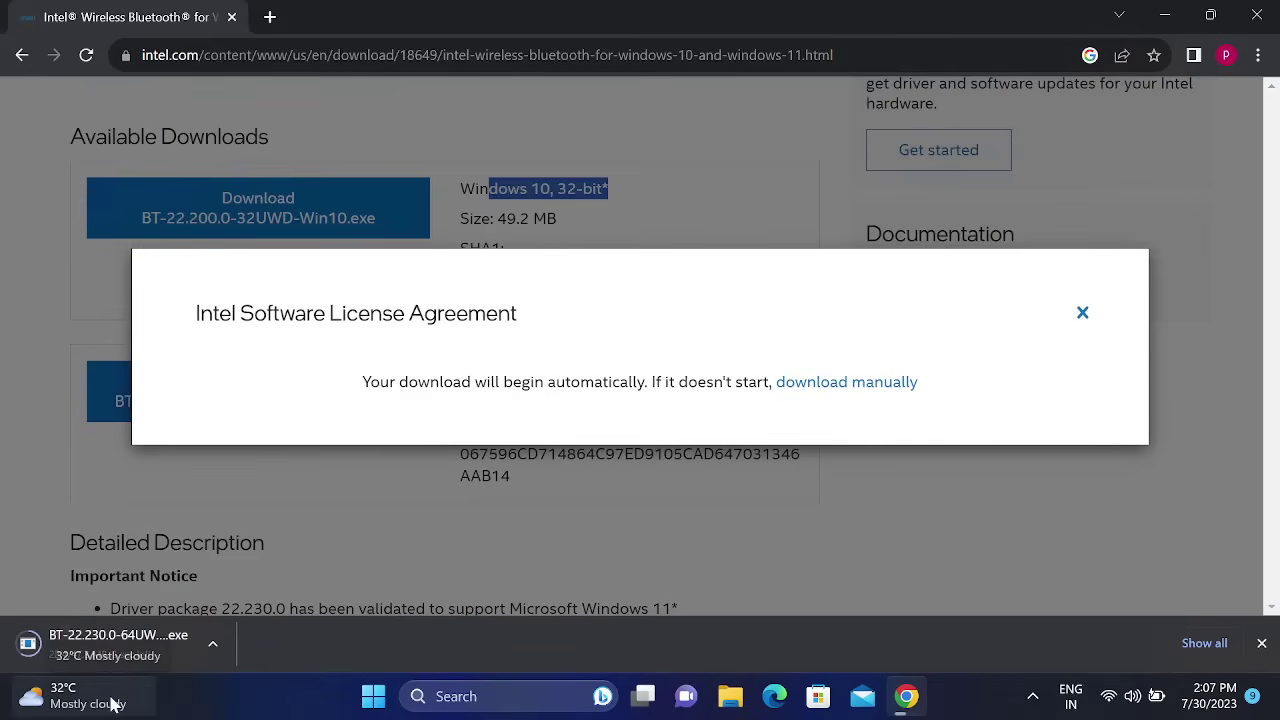
mouse_move(122, 690)
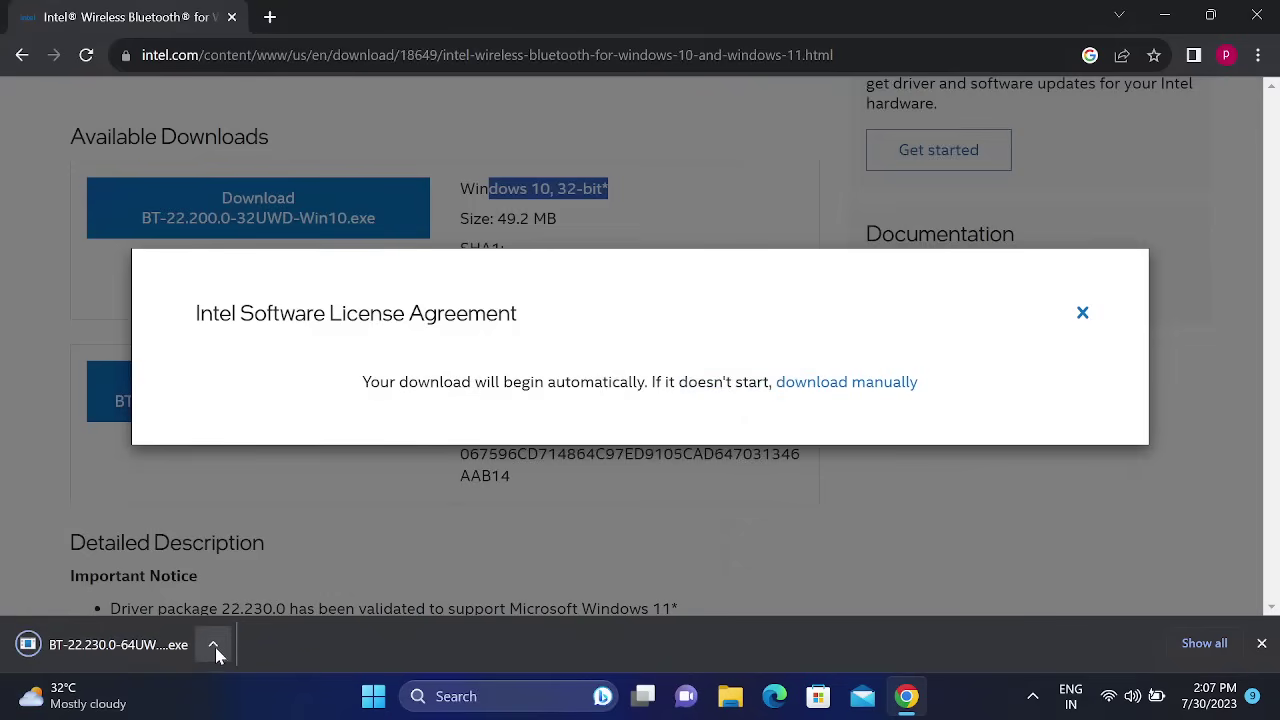
left_click(214, 647)
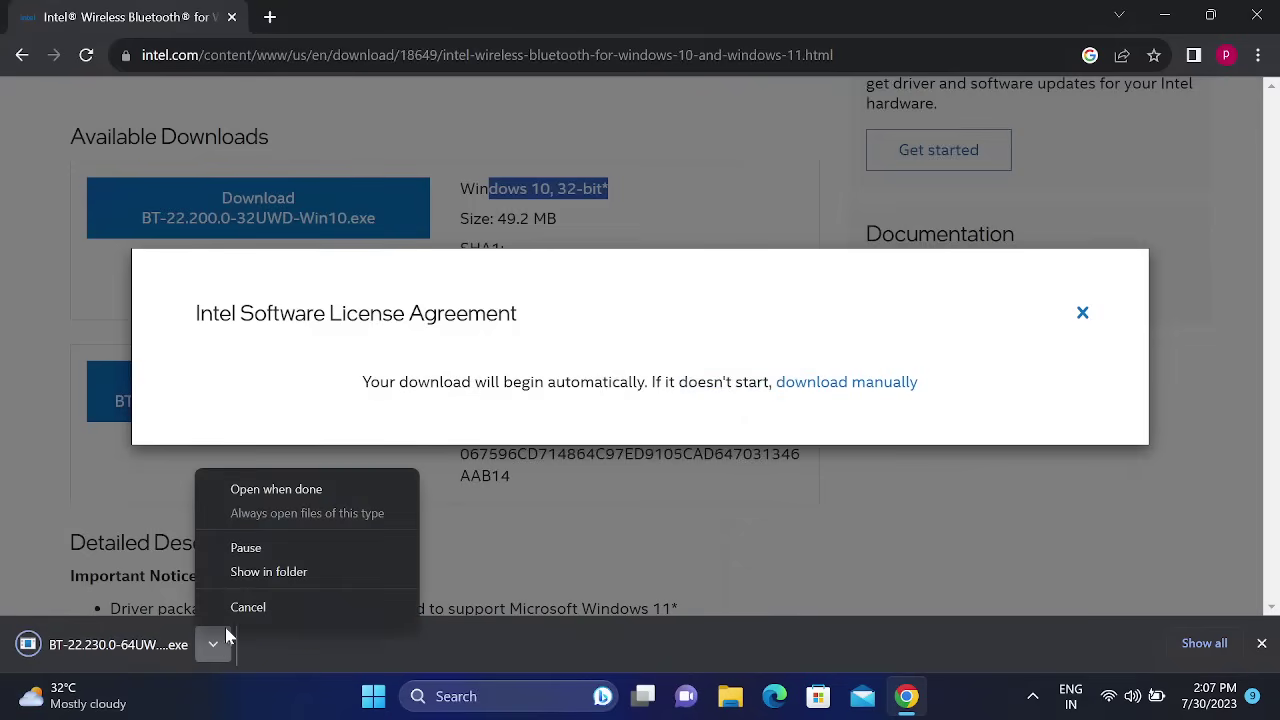
left_click(277, 580)
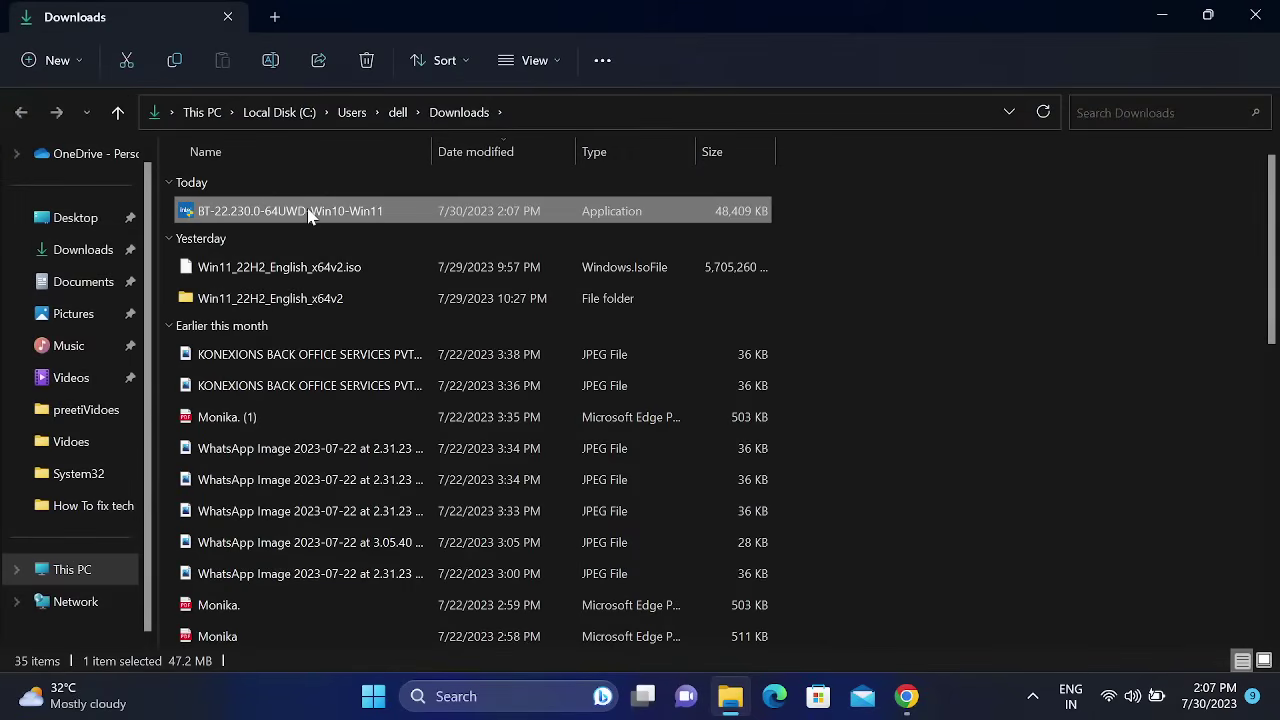
- Move BT-22.230.0-64UWD-Win10-Win11.exe from Downloads to the desktop, replacing the existing copy
right_click(310, 217)
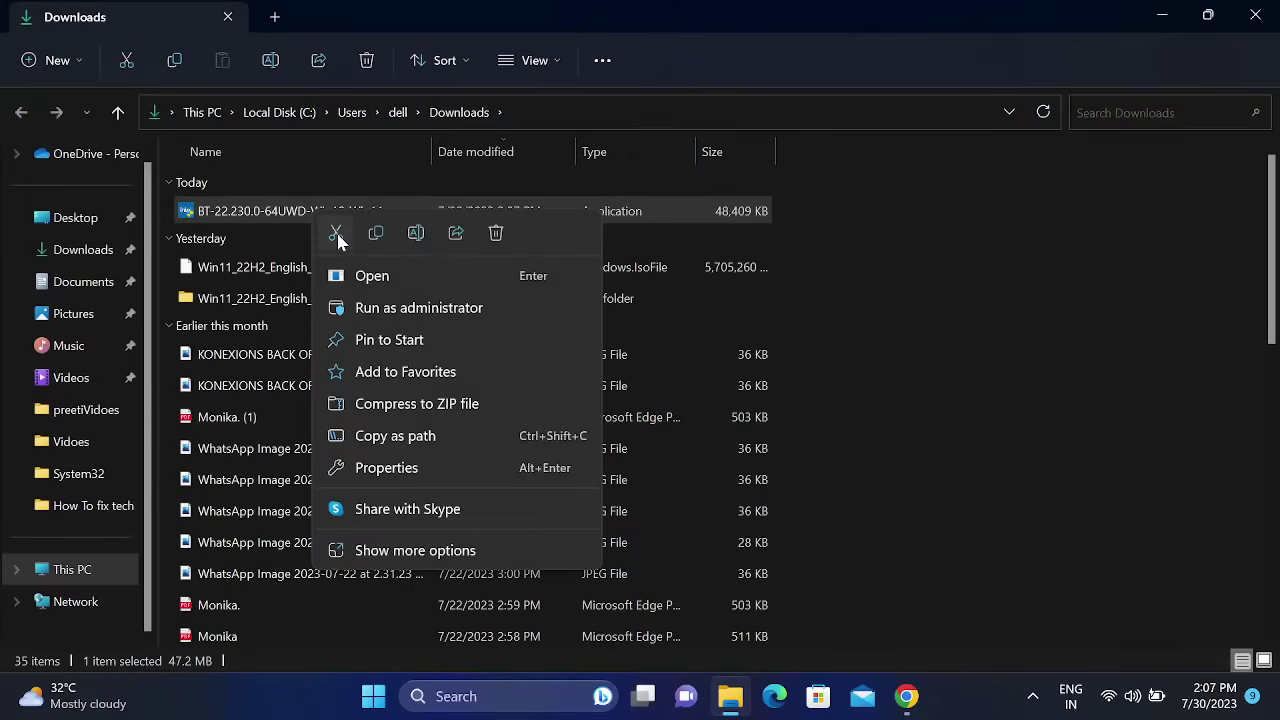
key("Escape")
left_click(1165, 16)
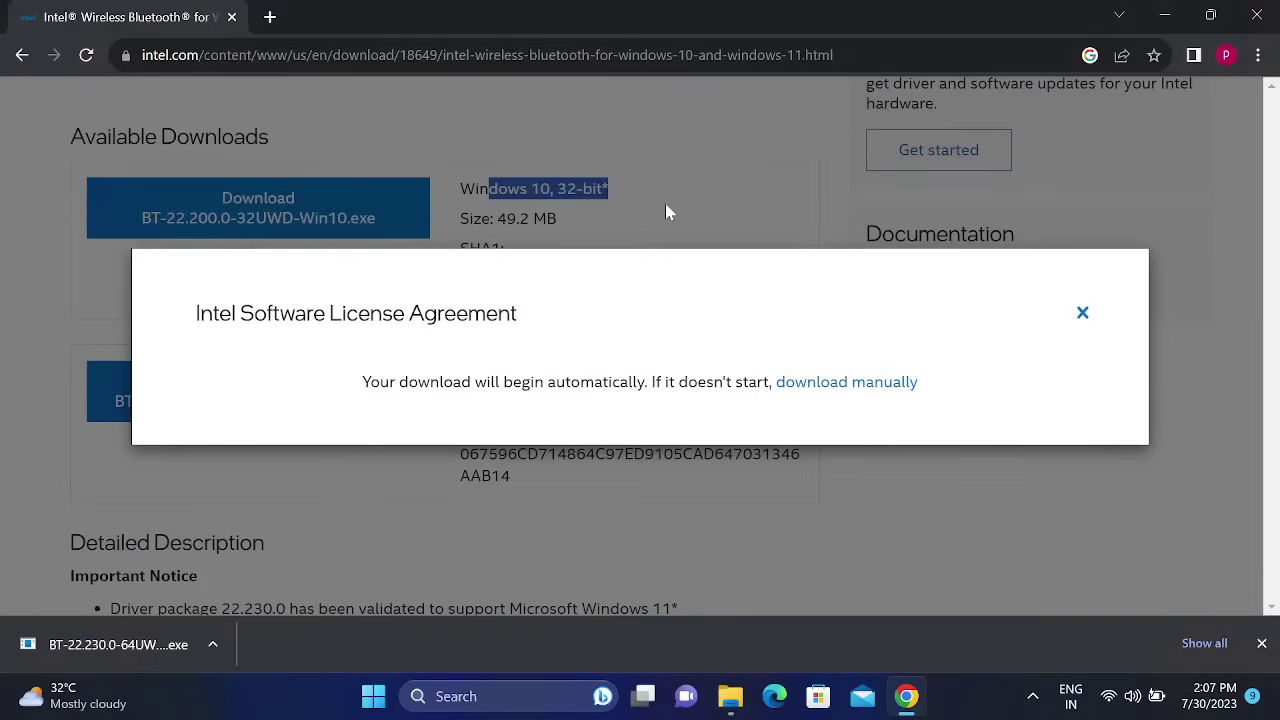
left_click(1082, 313)
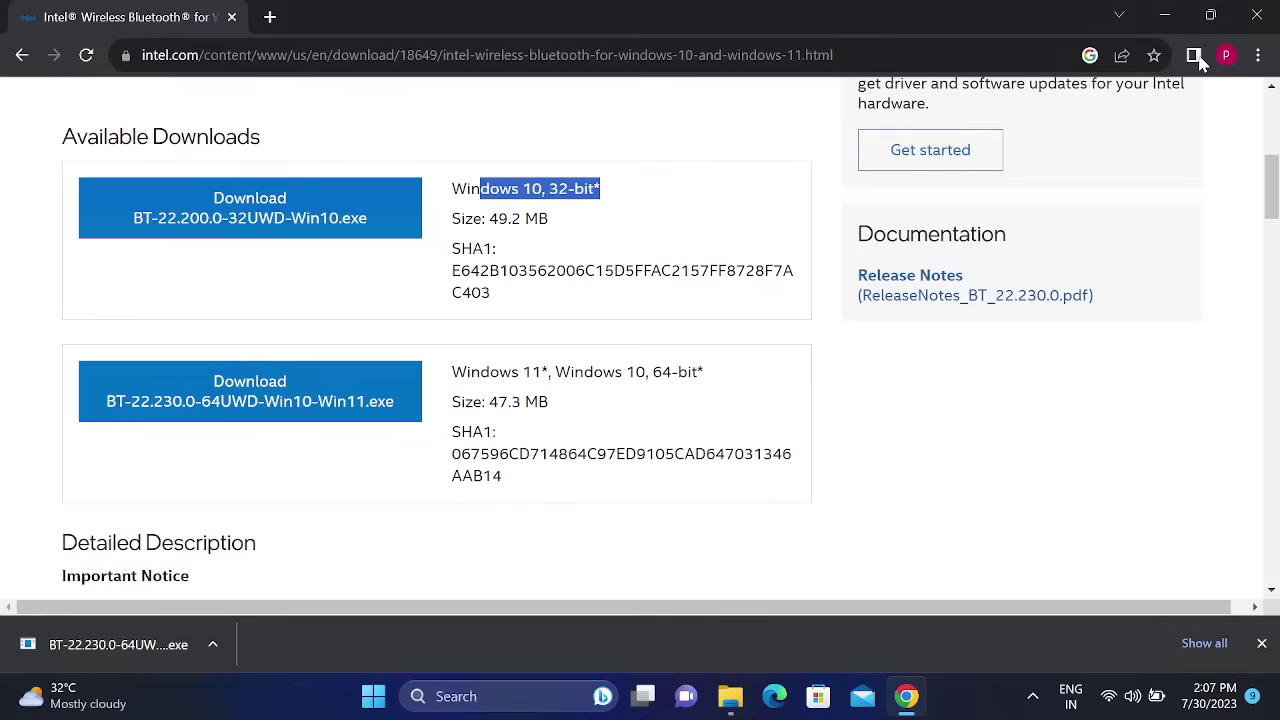
left_click(1257, 16)
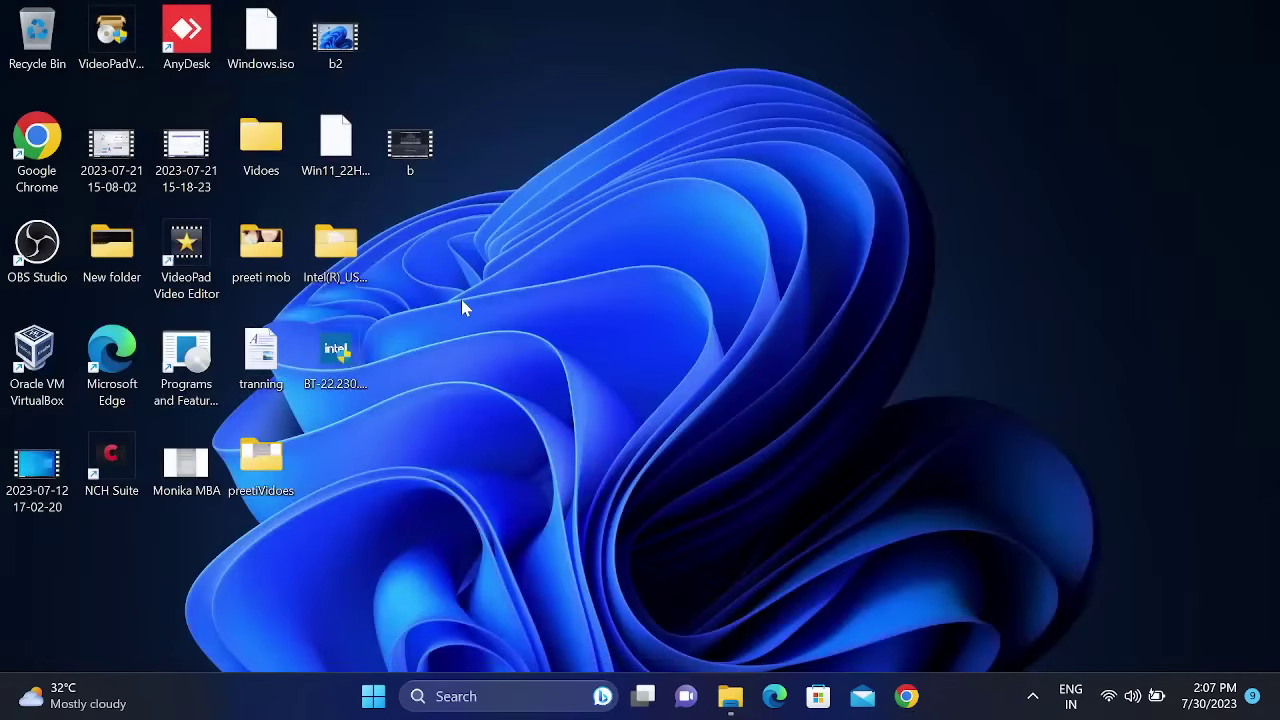
key("ctrl+v")
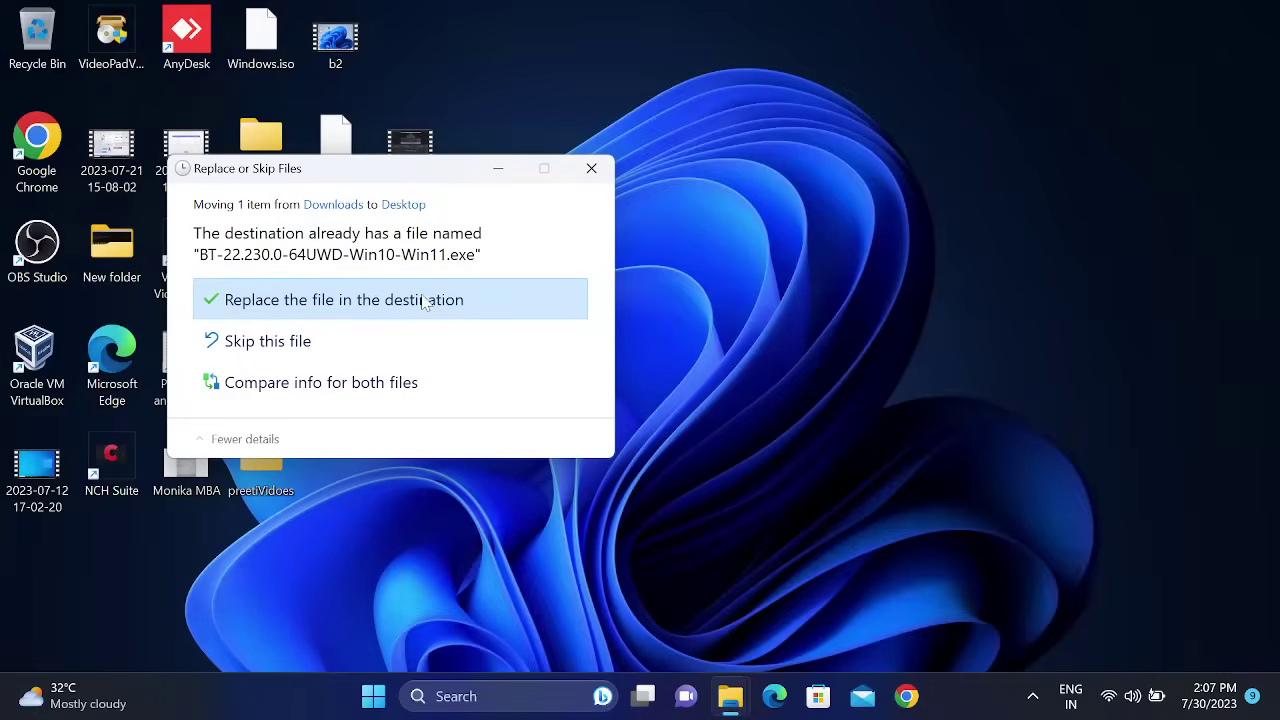
left_click(424, 301)
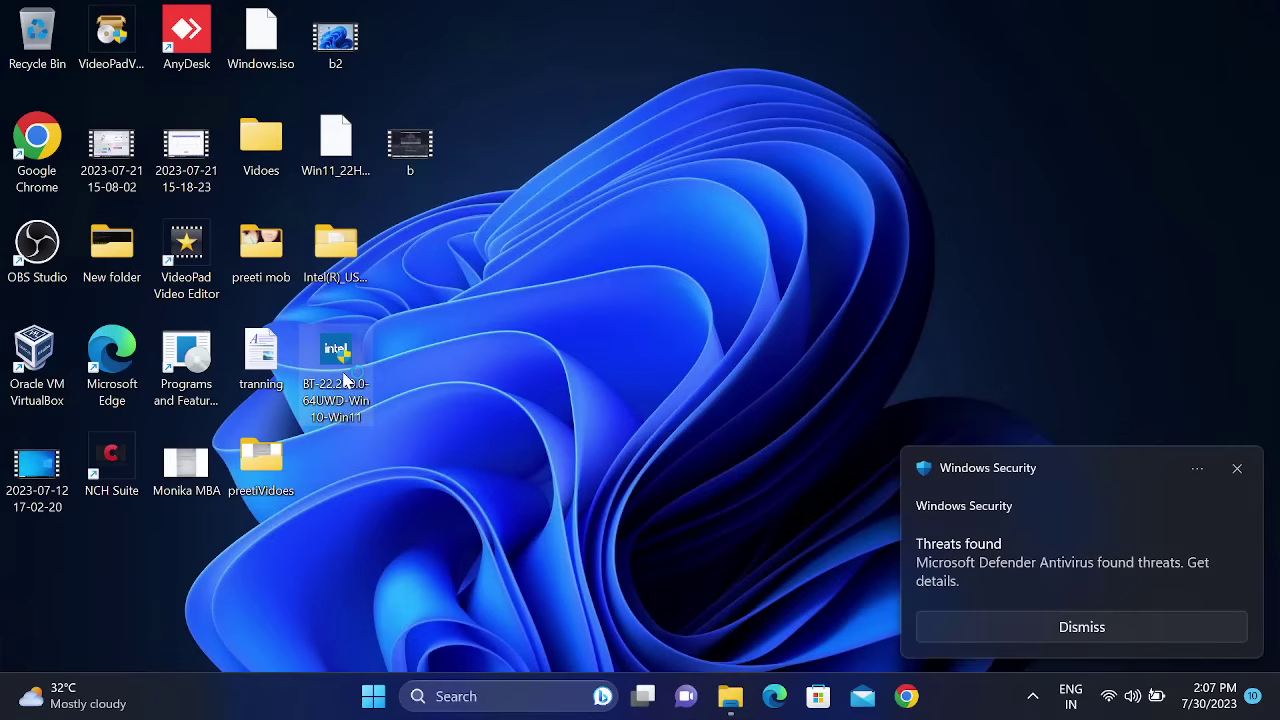
- Run the BT-22.230.0 installer from the desktop and continue past both welcome pages
double_click(345, 380)
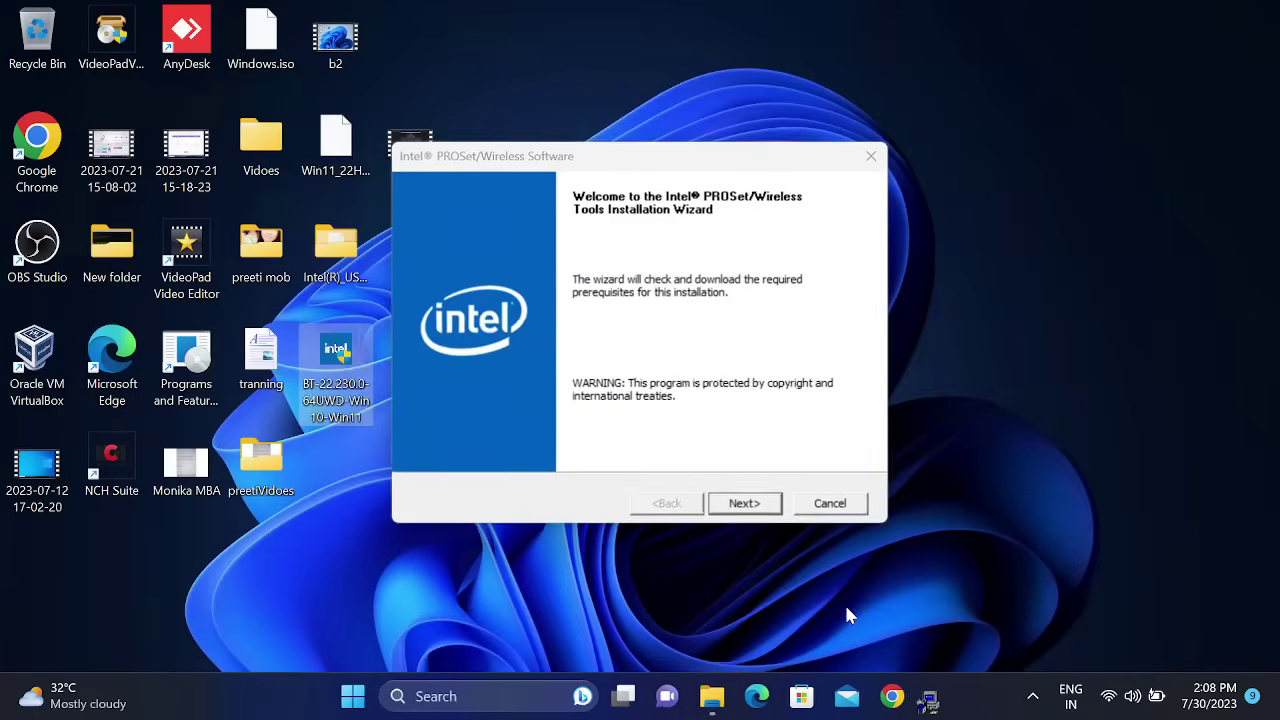
left_click(762, 506)
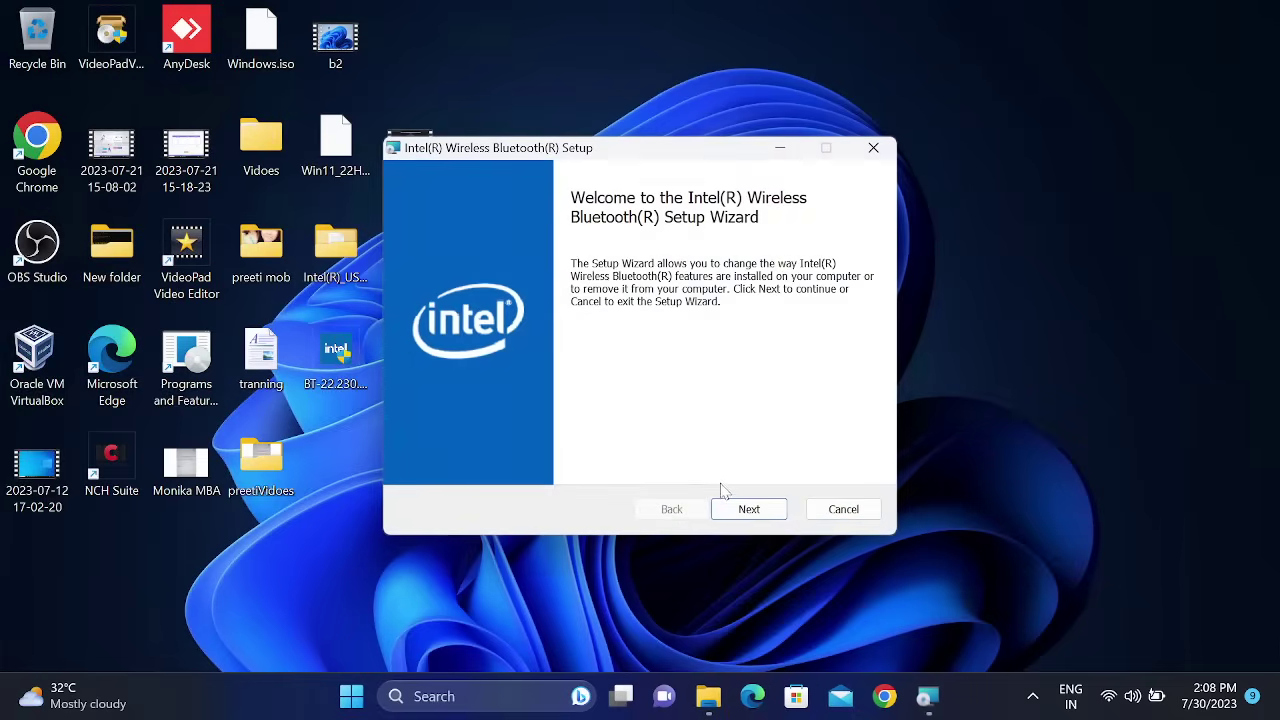
left_click(746, 512)
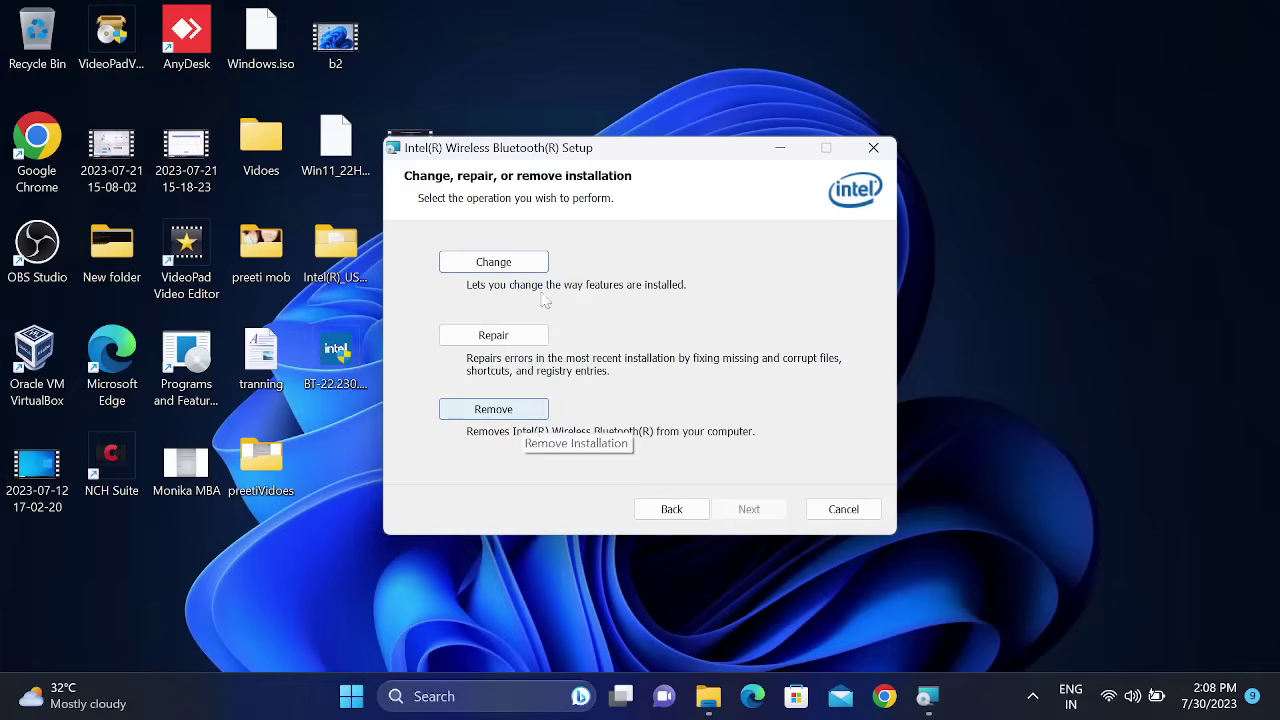
- Choose Repair for the existing Intel Wireless Bluetooth installation and start it
left_click(522, 263)
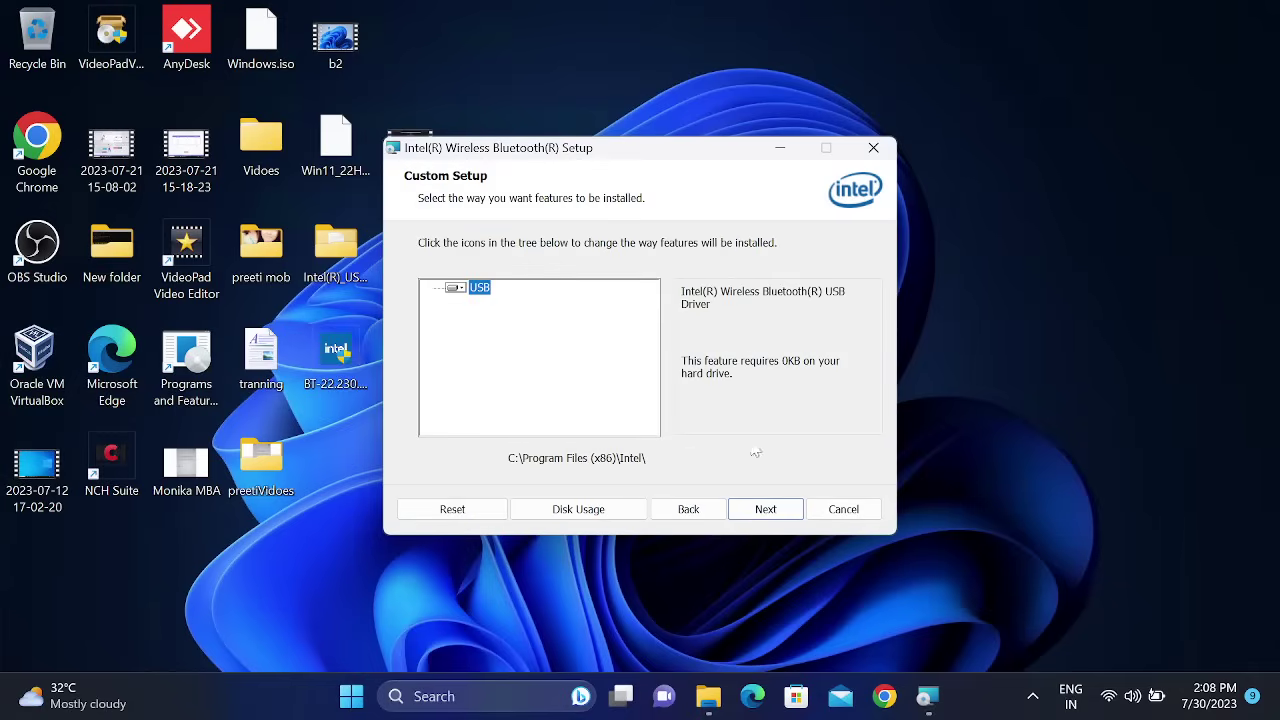
left_click(676, 509)
left_click(474, 336)
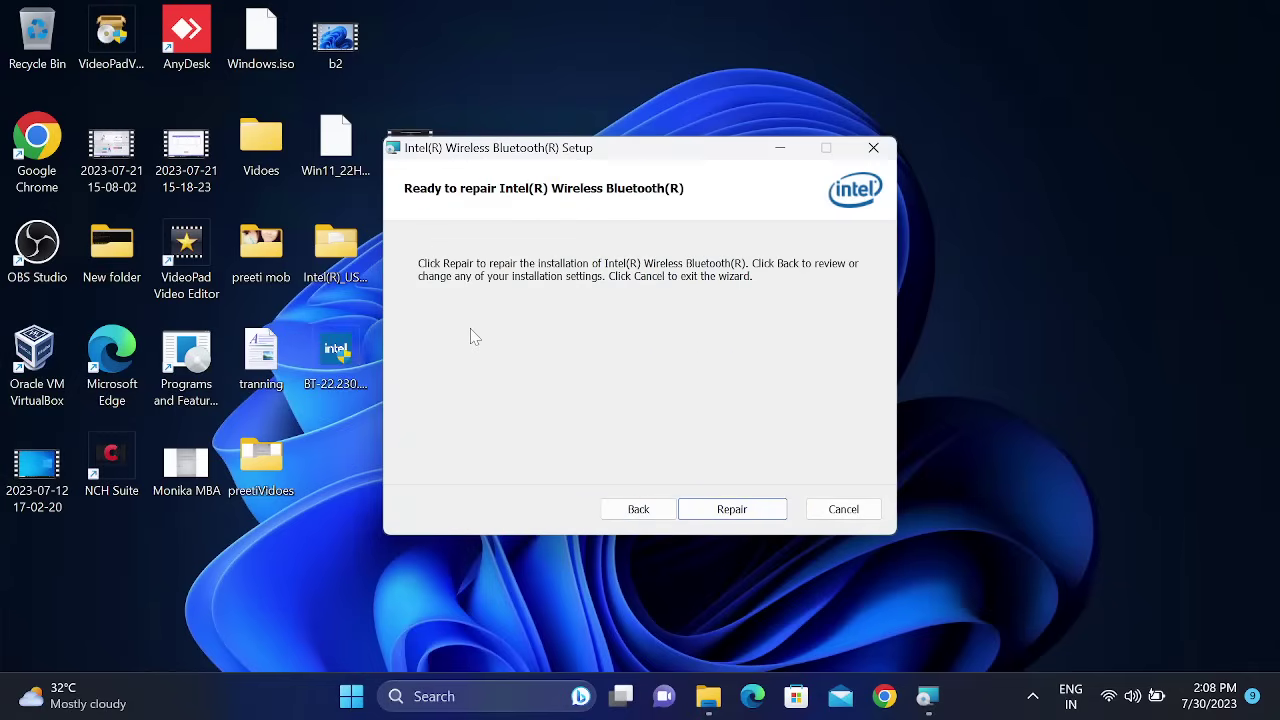
left_click(742, 510)
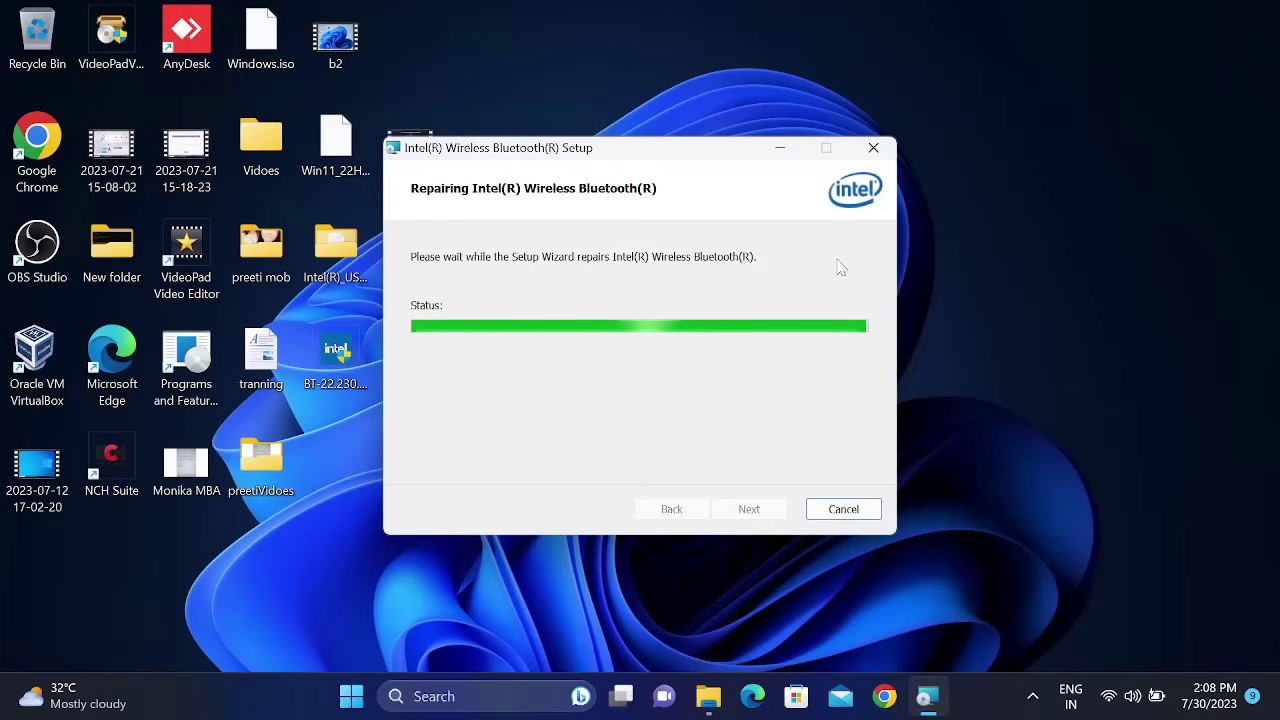
- Refresh the desktop while the repair runs, then finish and close the setup wizard
right_click(987, 219)
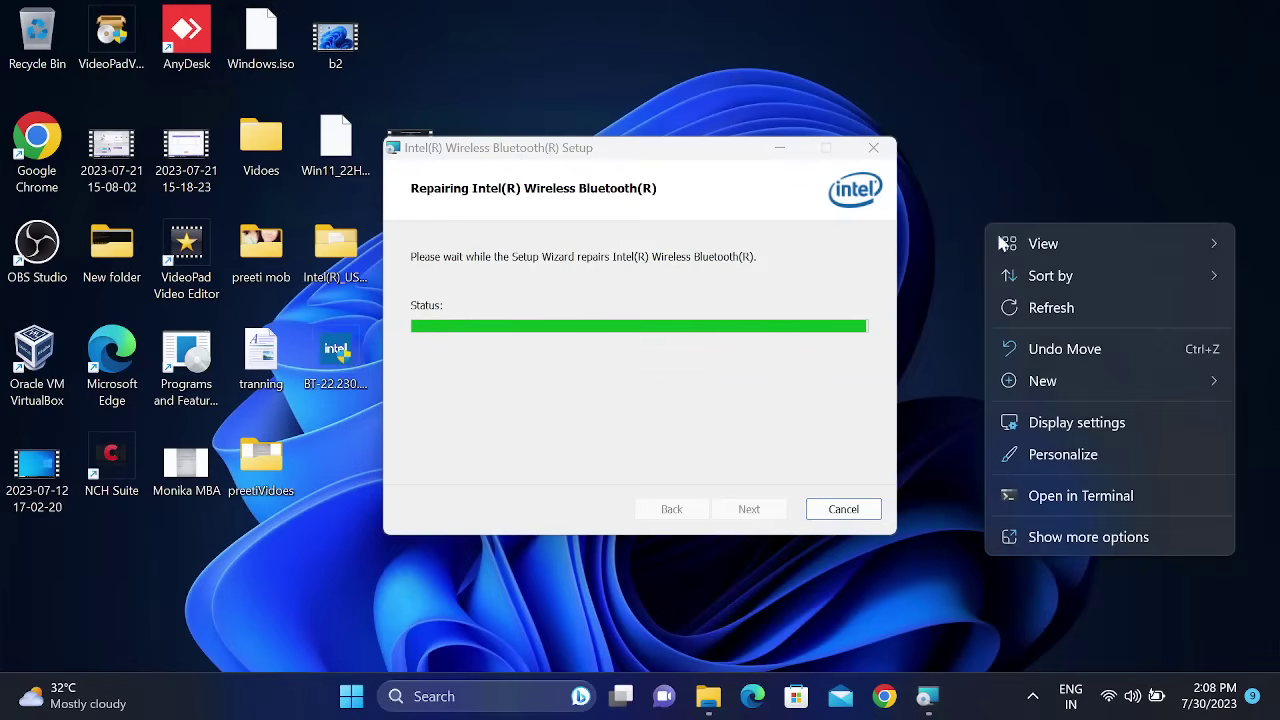
left_click(1050, 312)
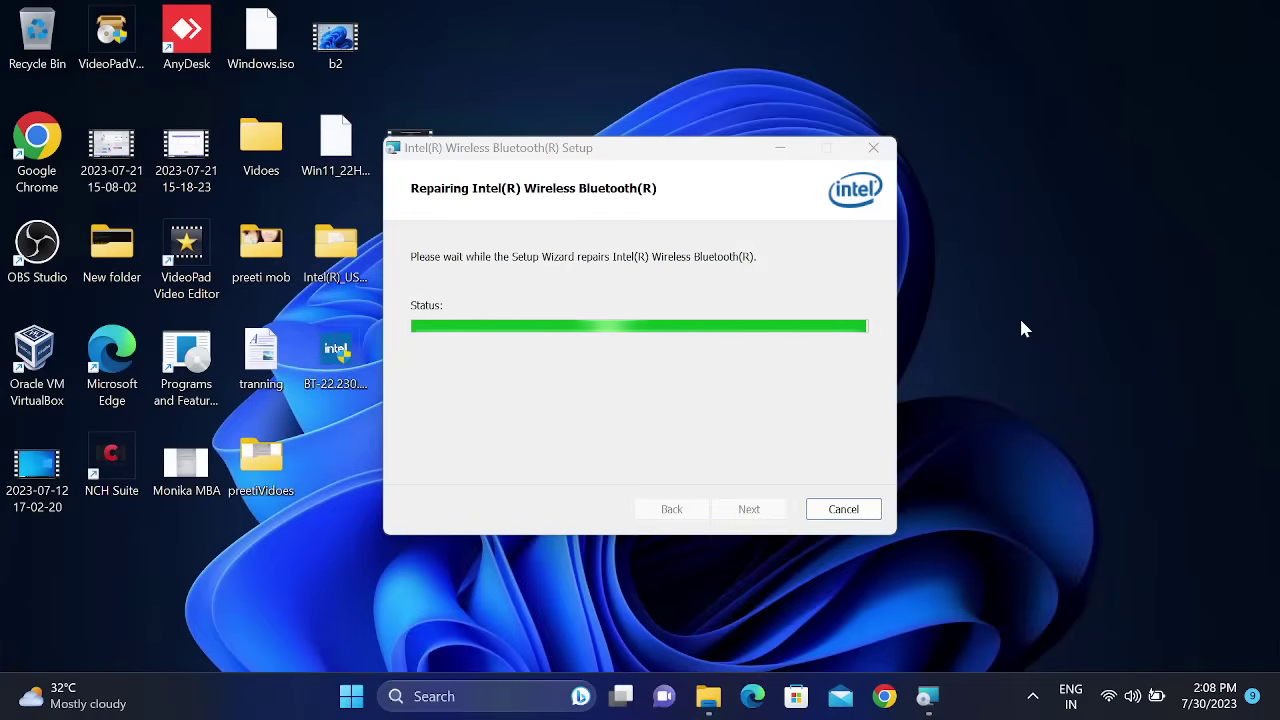
right_click(1022, 316)
left_click(1083, 348)
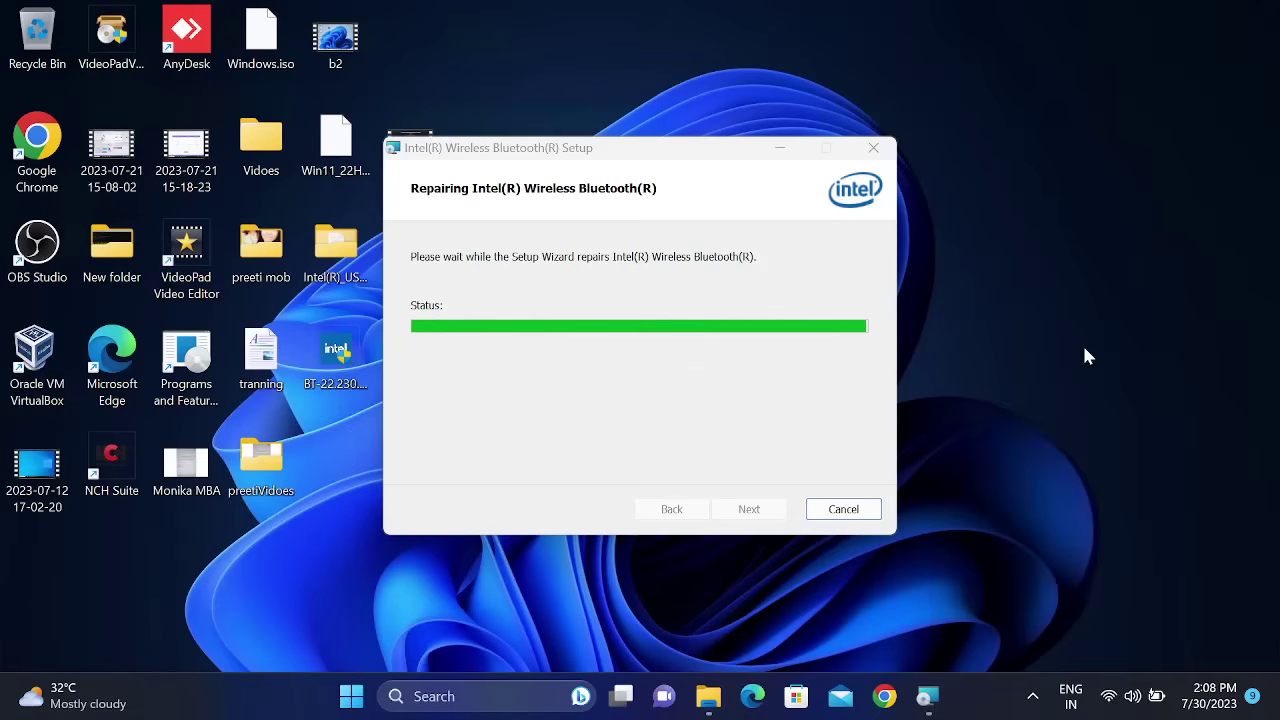
right_click(1084, 349)
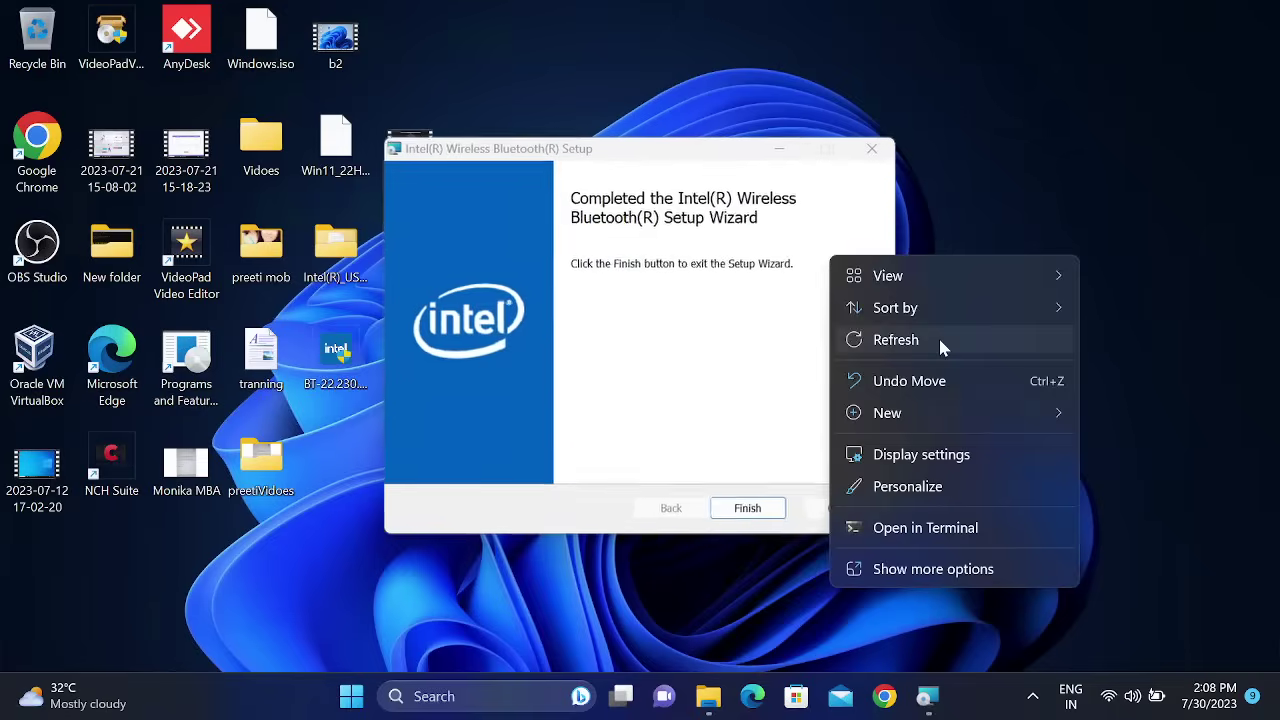
left_click(940, 337)
left_click(751, 509)
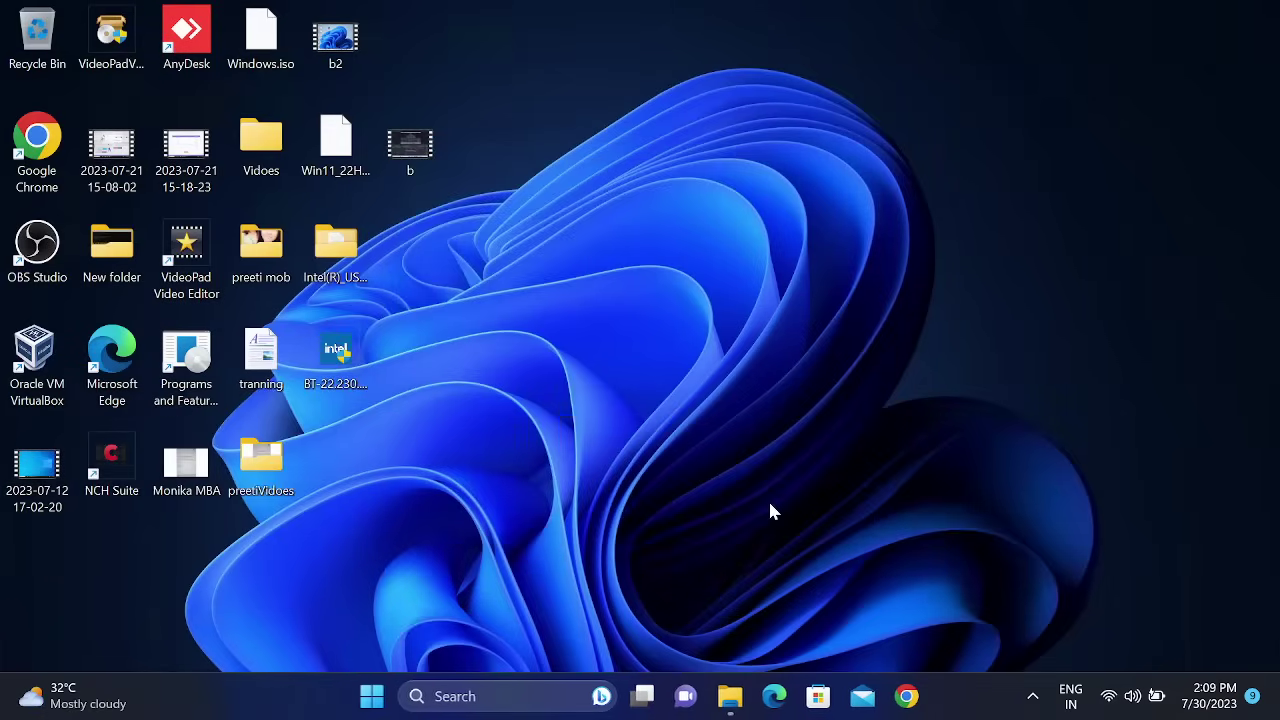
left_click(374, 697)
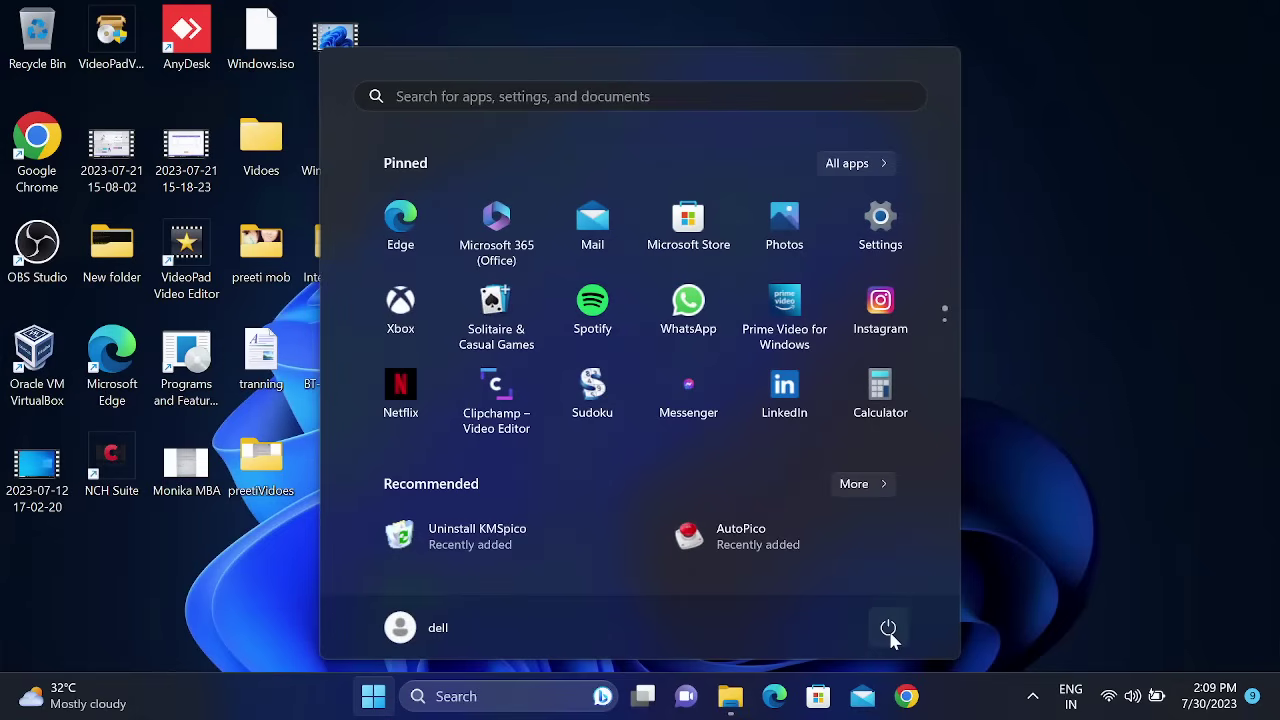
left_click(888, 628)
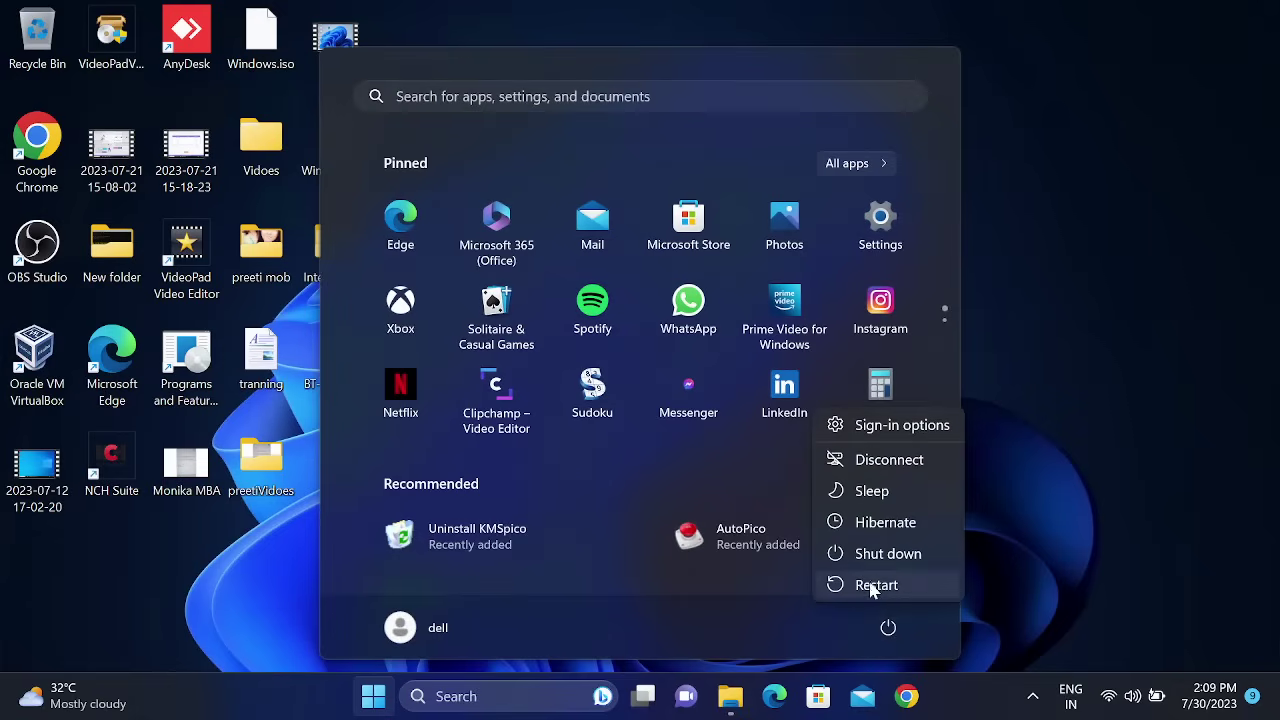
left_click(1114, 366)
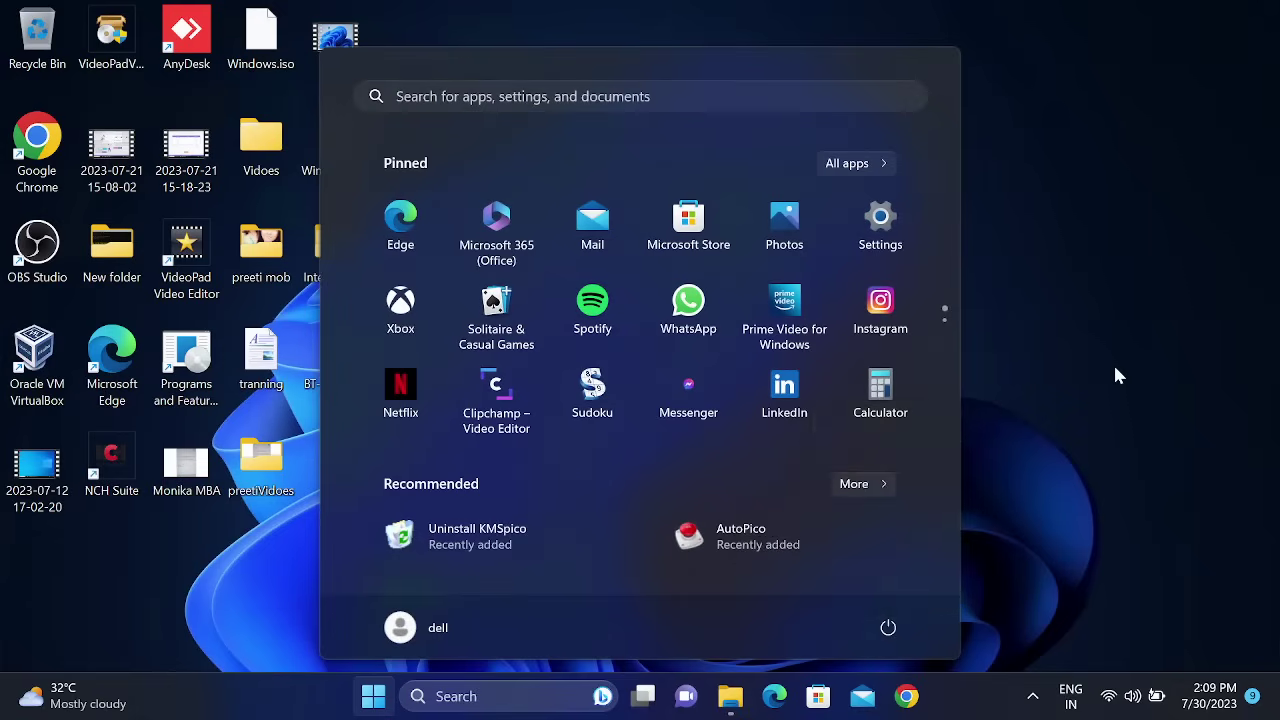
left_click(1115, 368)
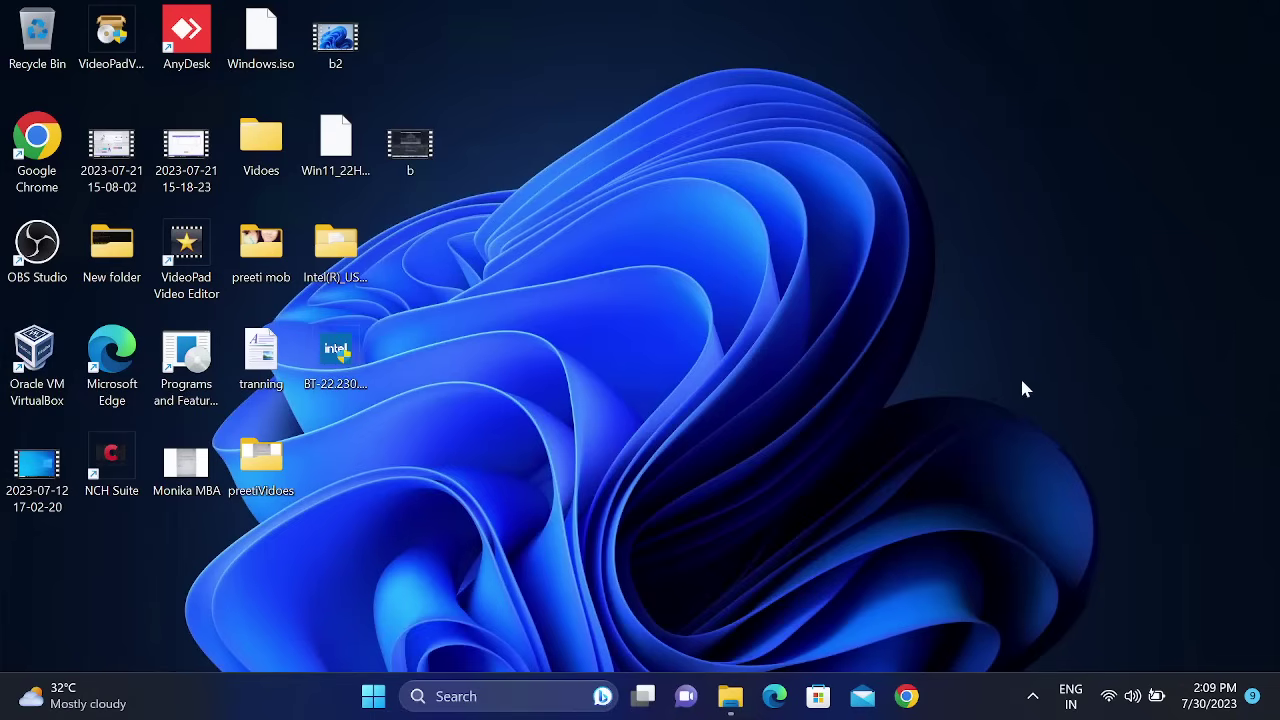
- In Chrome, search 'dell driver download' and open the Drivers & Downloads | Dell India result
left_click(906, 696)
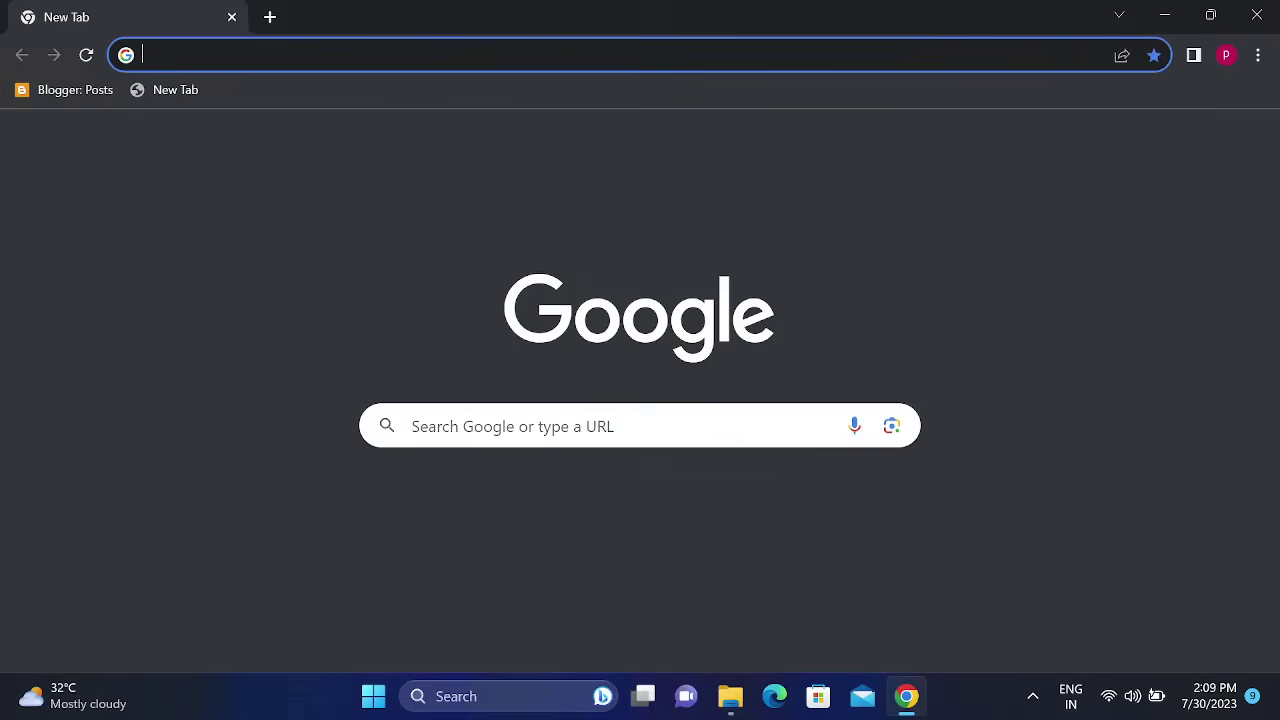
type("dell")
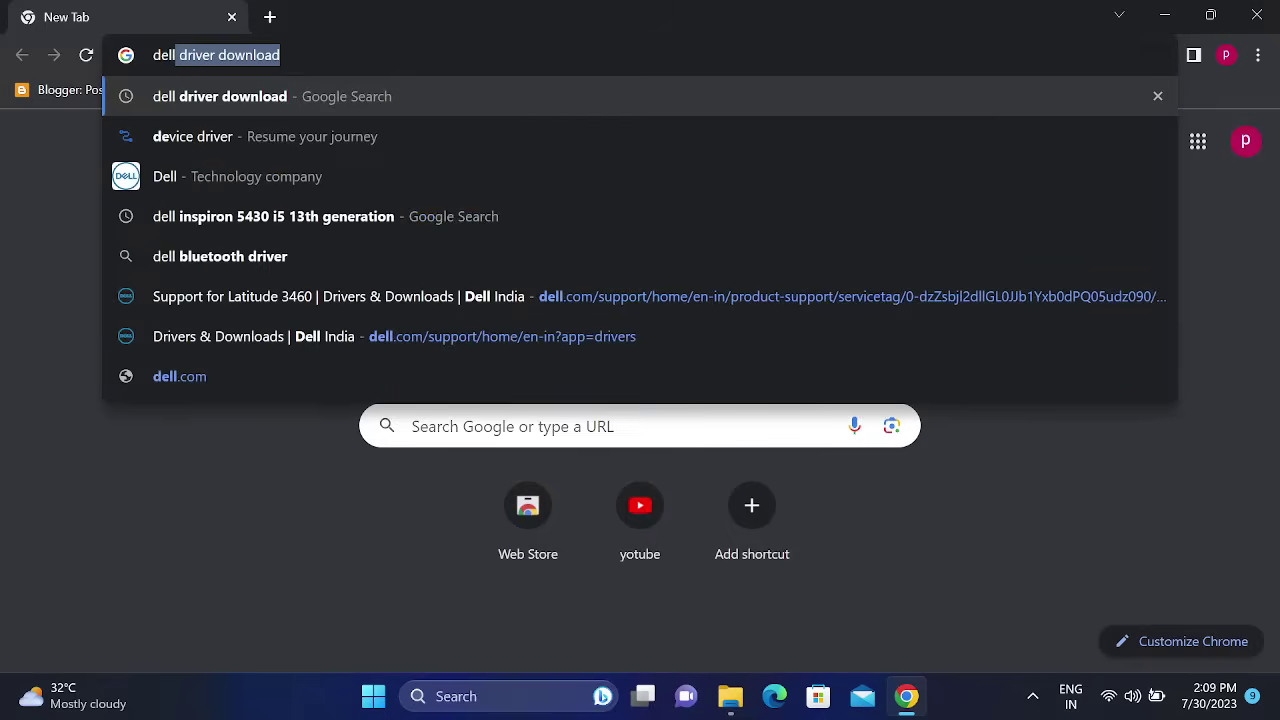
key("Return")
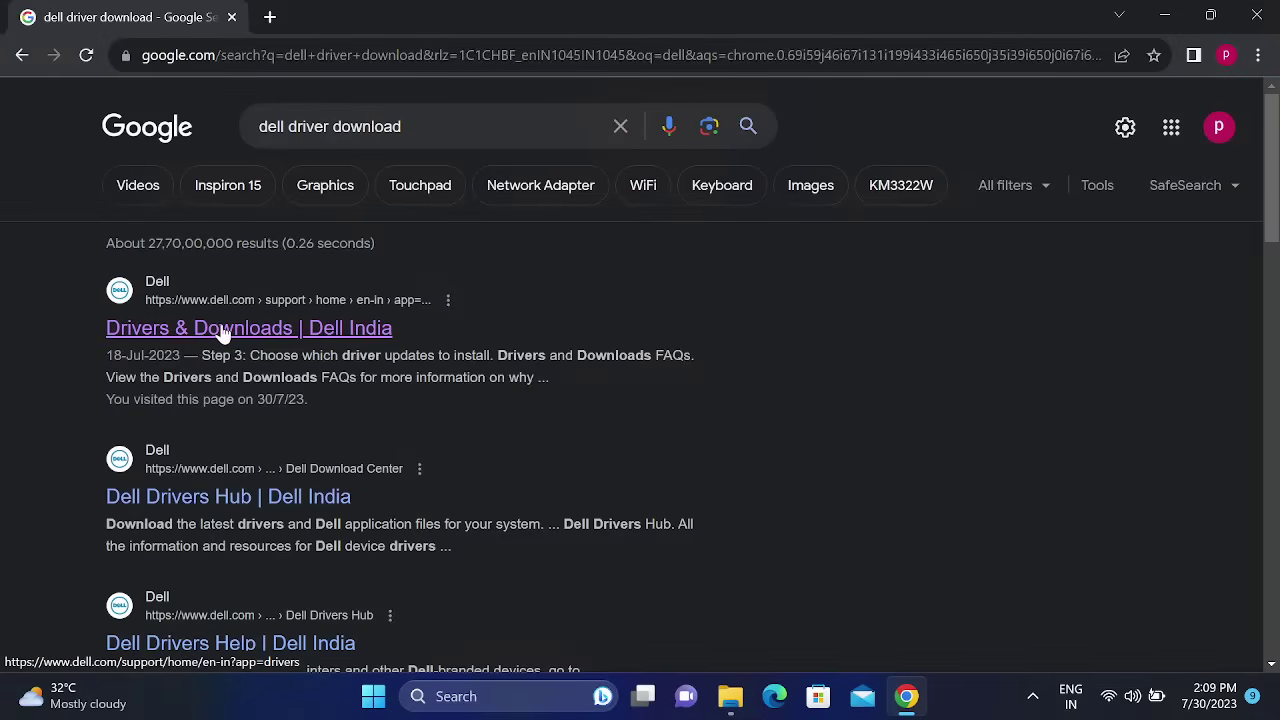
left_click(222, 331)
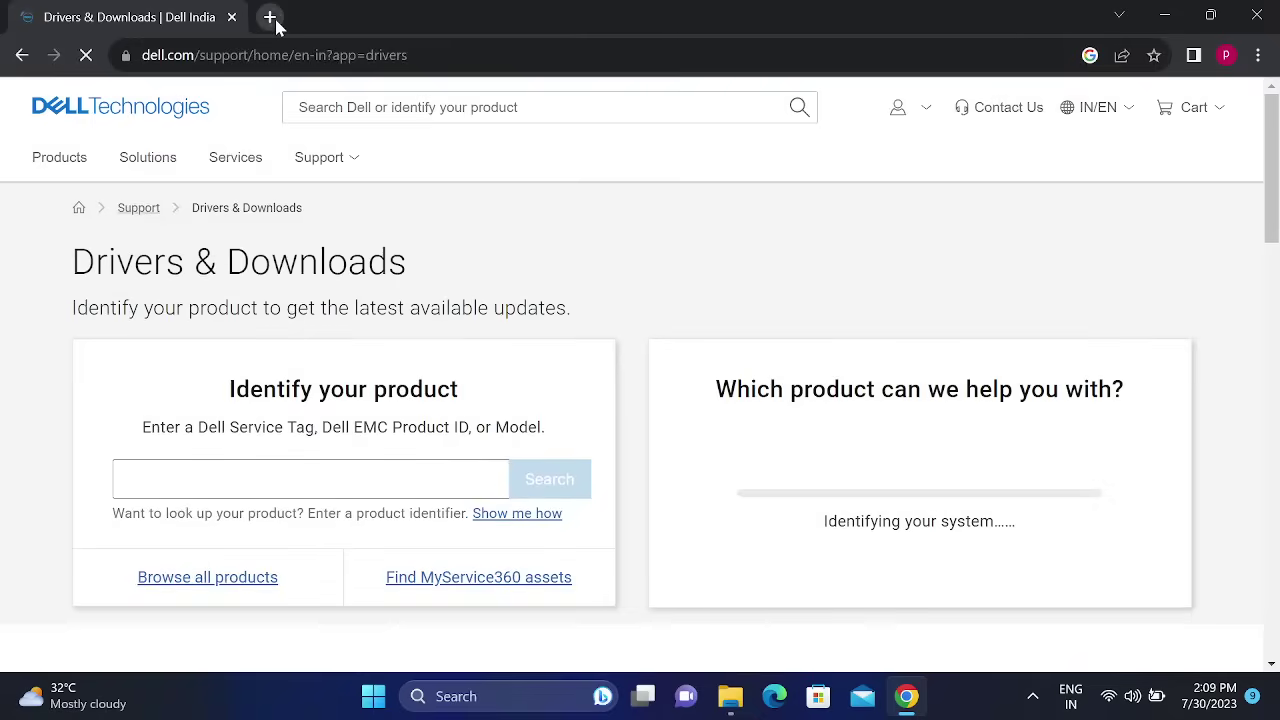
- Search 'hp driver download' in a new tab, then return to the Dell tab
left_click(275, 22)
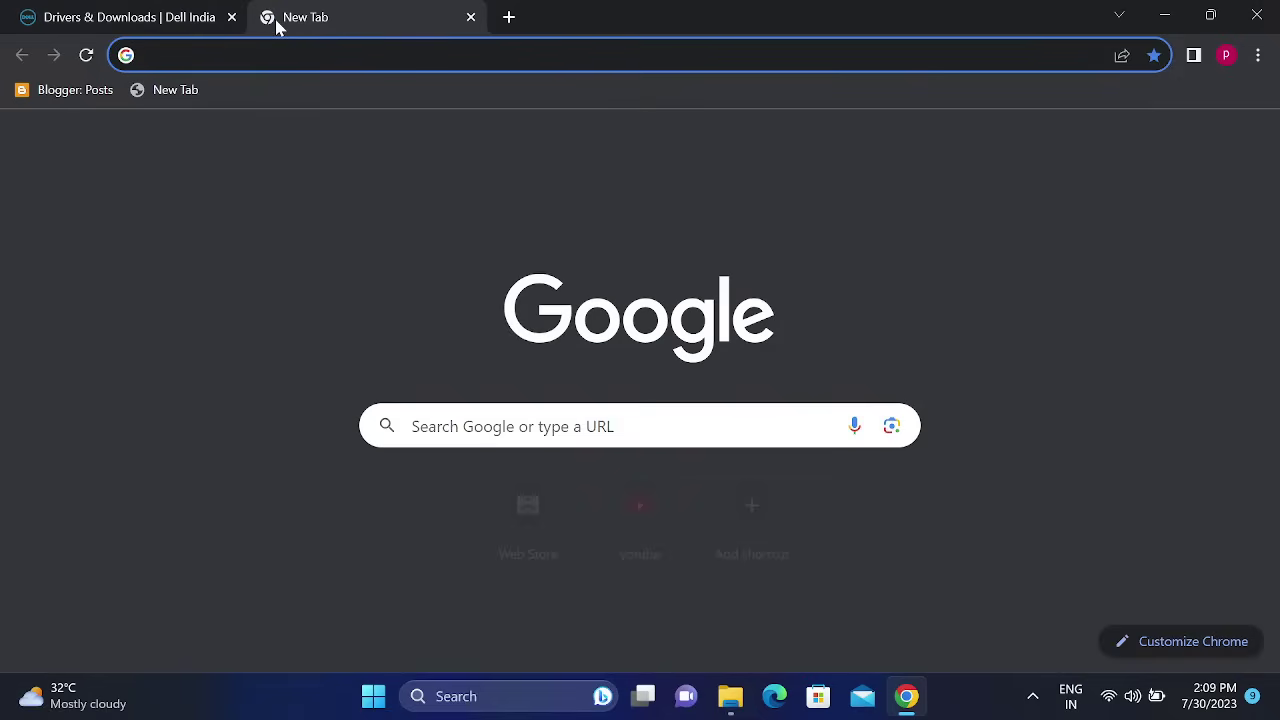
type("hp")
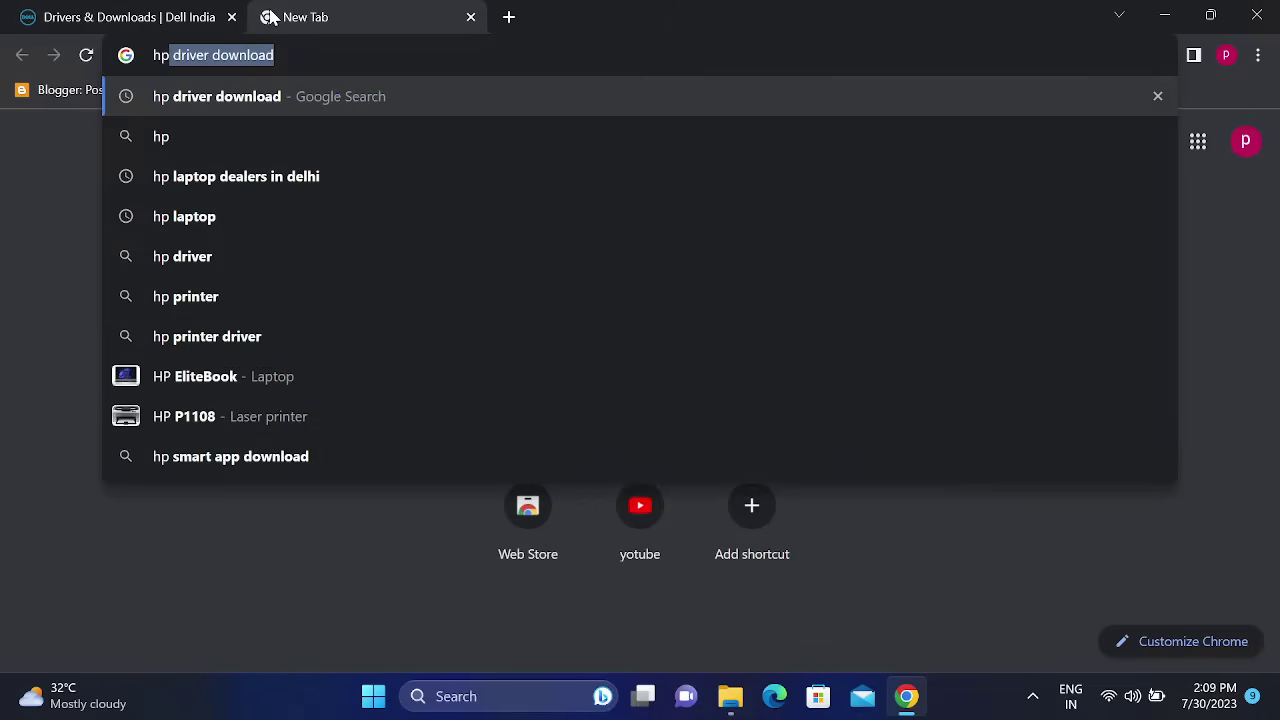
key("Return")
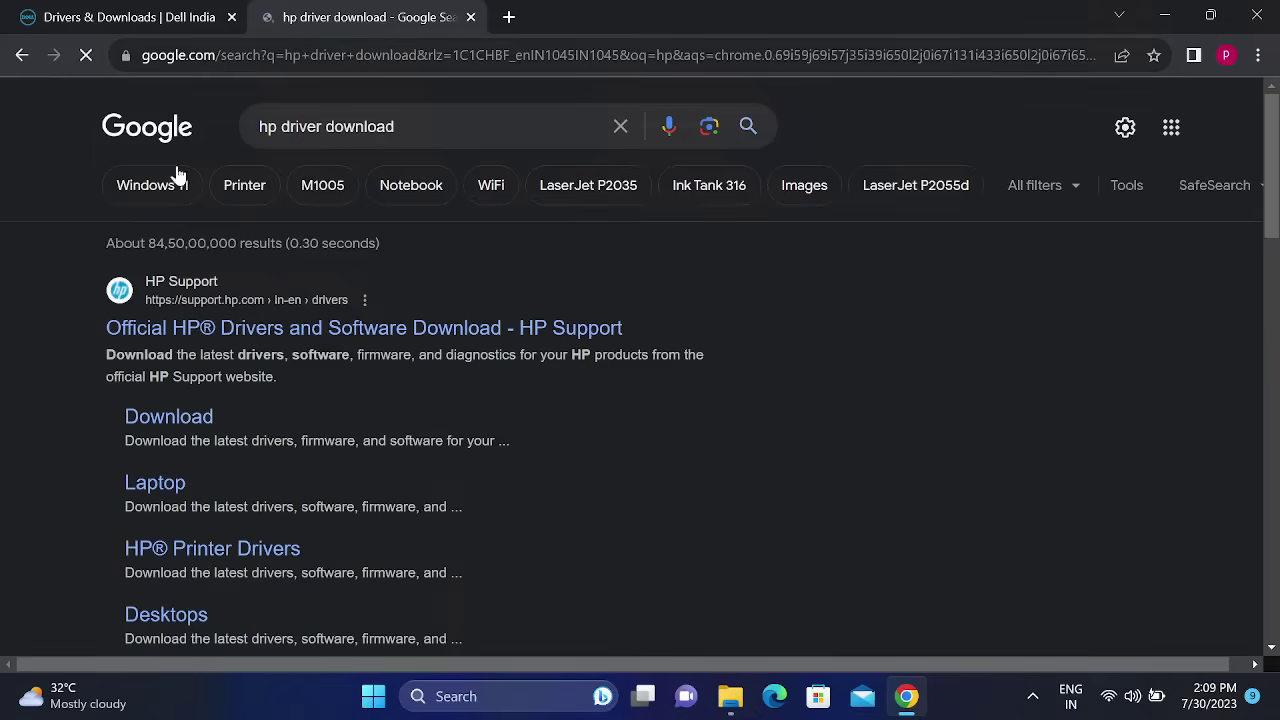
left_click(240, 18)
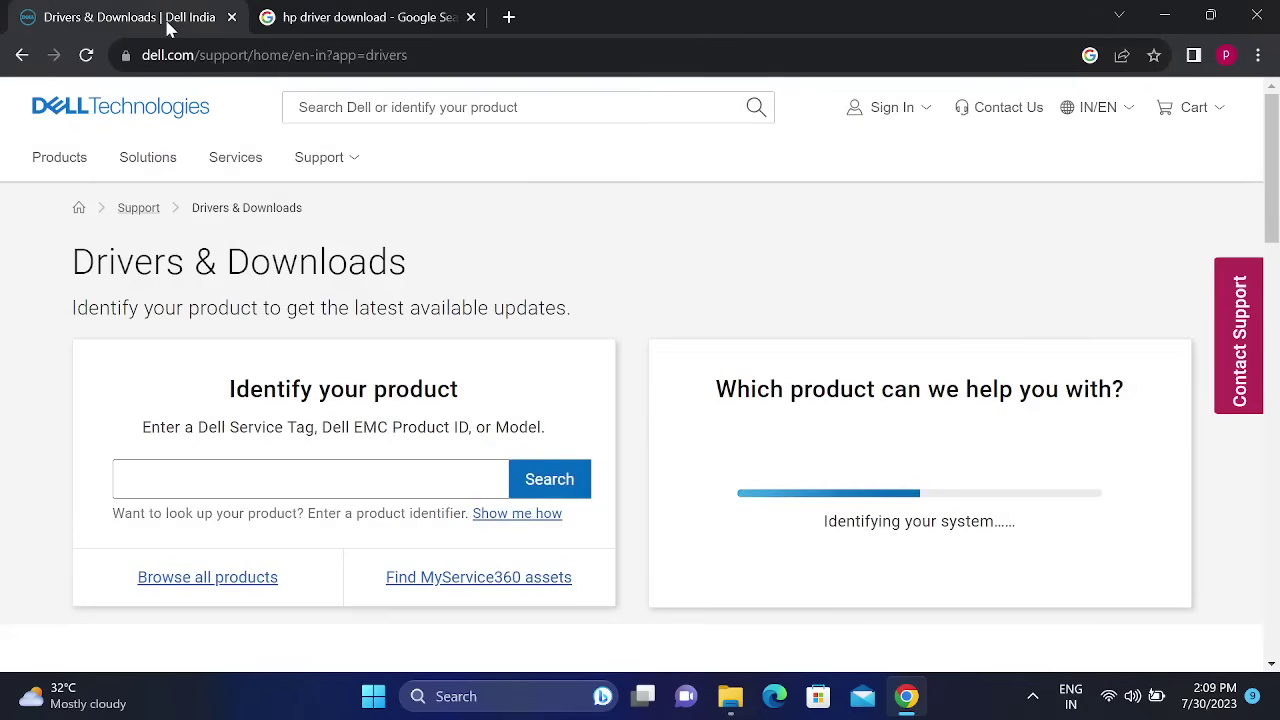
- Paste the laptop's service tag into the product field and look up the Latitude 3460
left_click(490, 480)
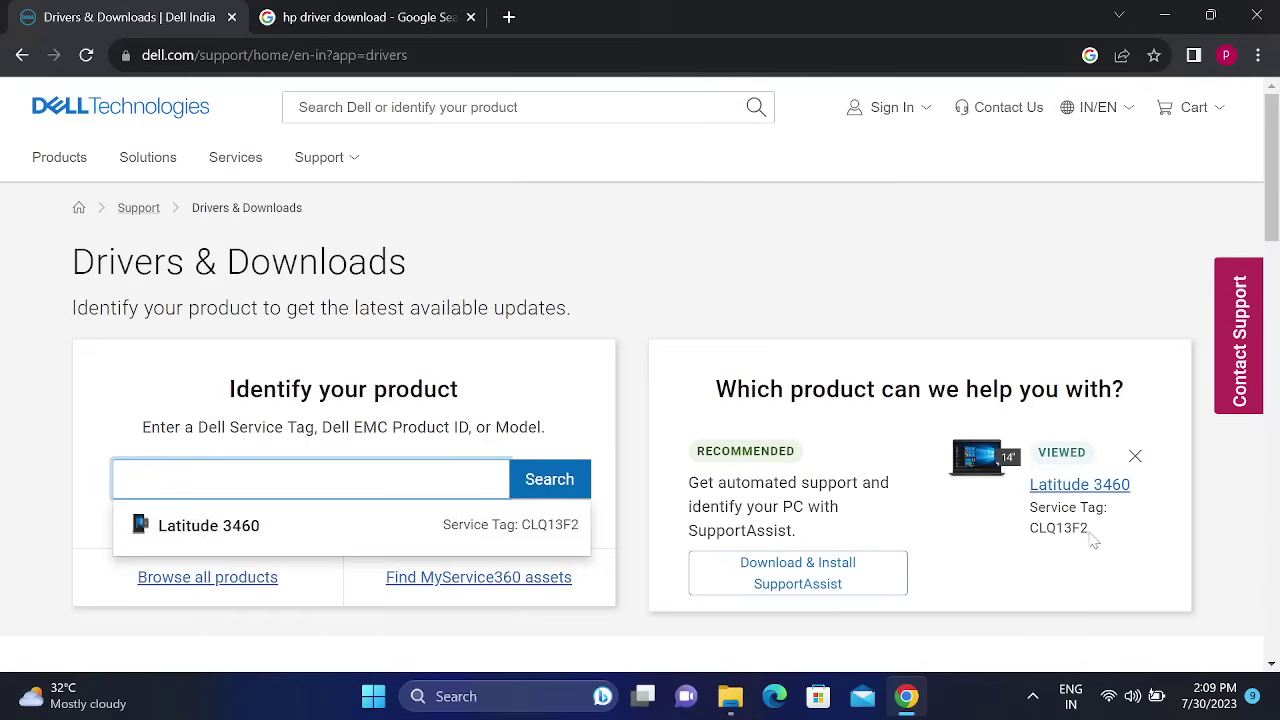
left_click_drag(1090, 530, 1039, 528)
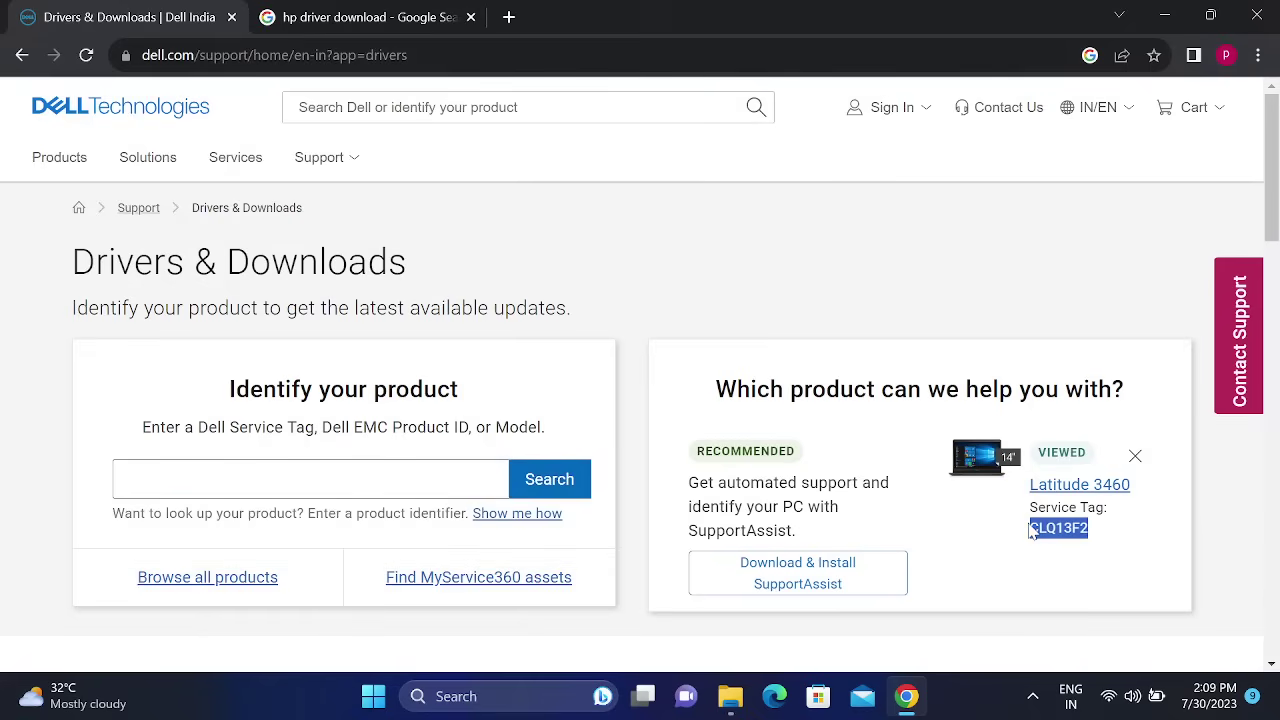
left_click(118, 479)
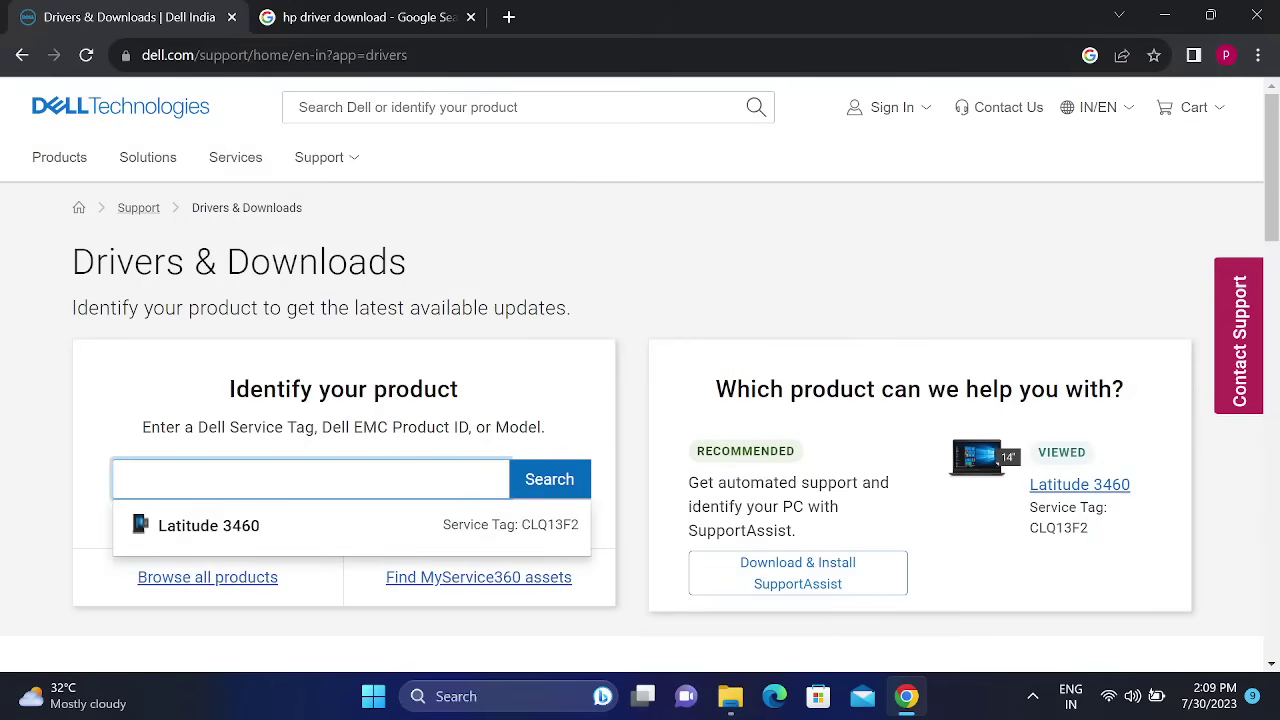
type("CLQ13F2")
left_click(540, 490)
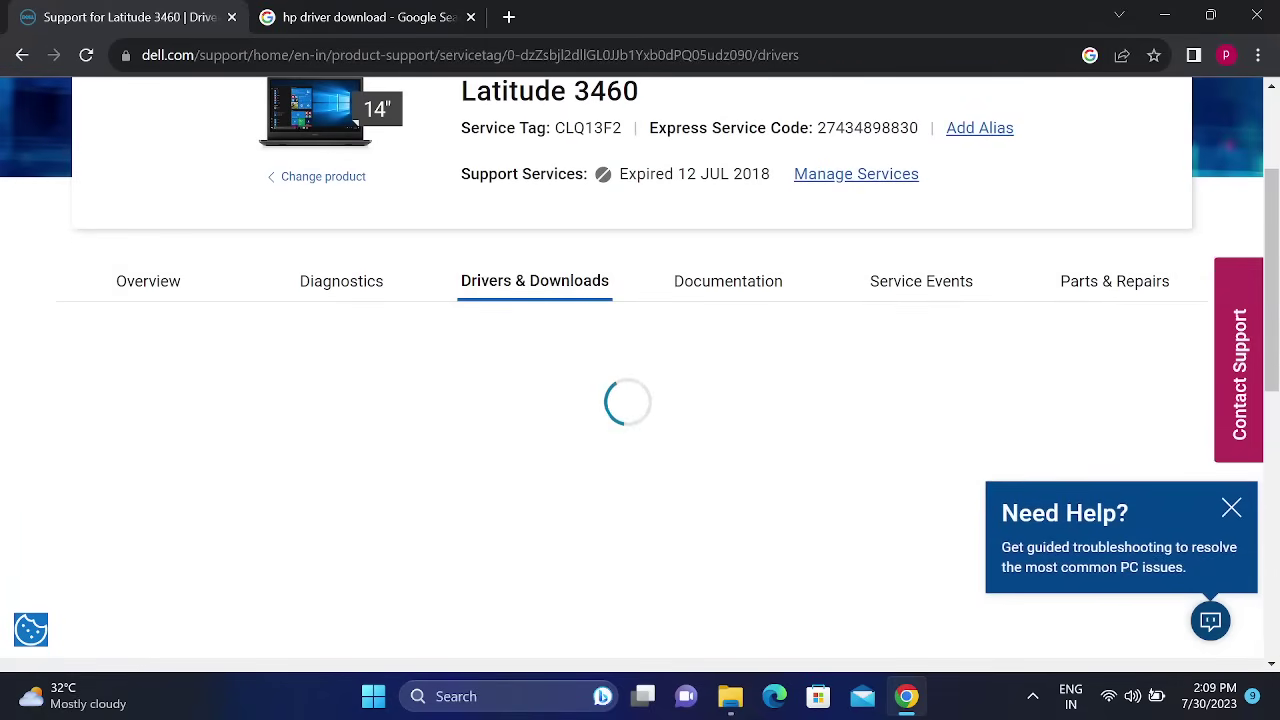
- Expand the manual driver search options on the Latitude 3460 driver page
scroll(540, 492, "down", 5)
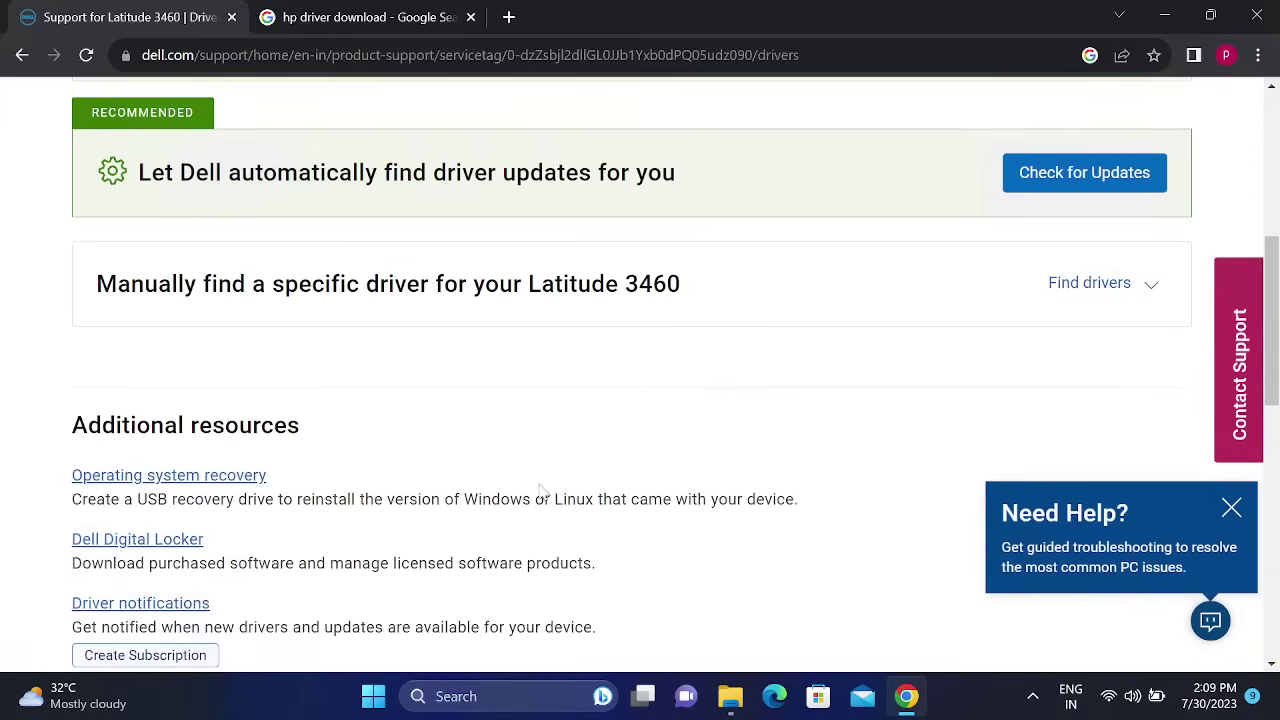
scroll(540, 492, "up", 6)
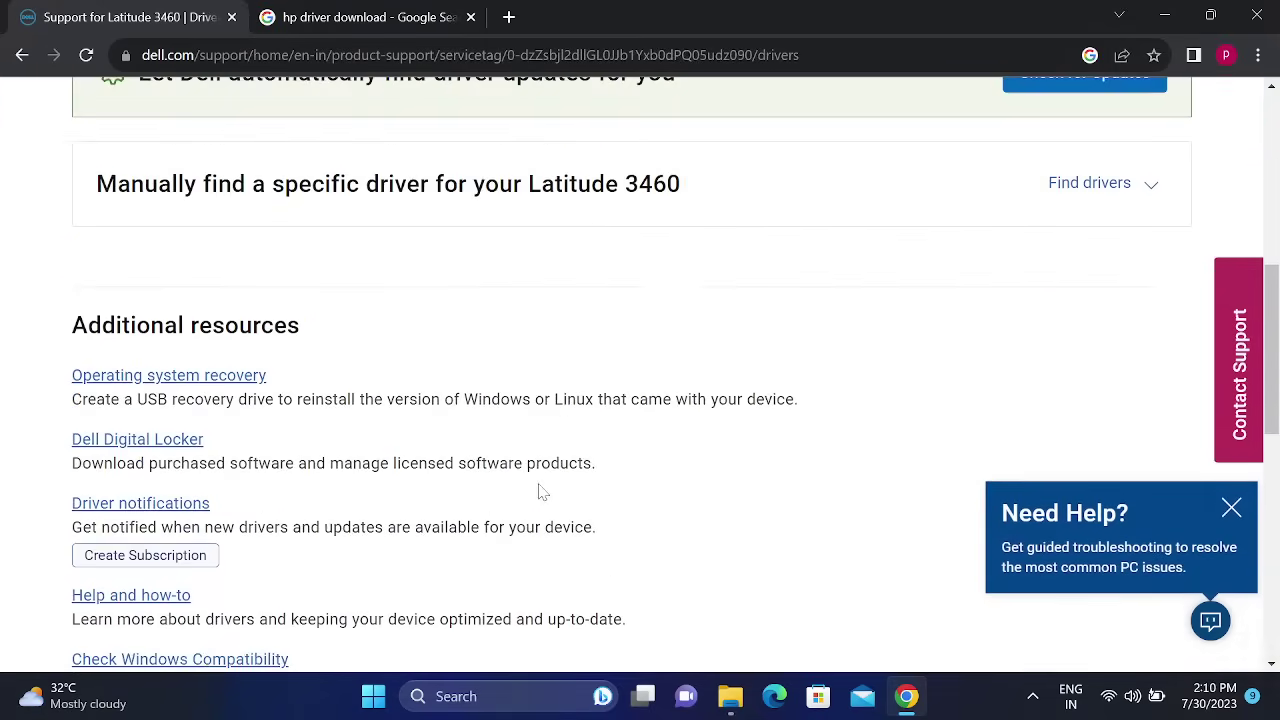
scroll(965, 505, "down", 1)
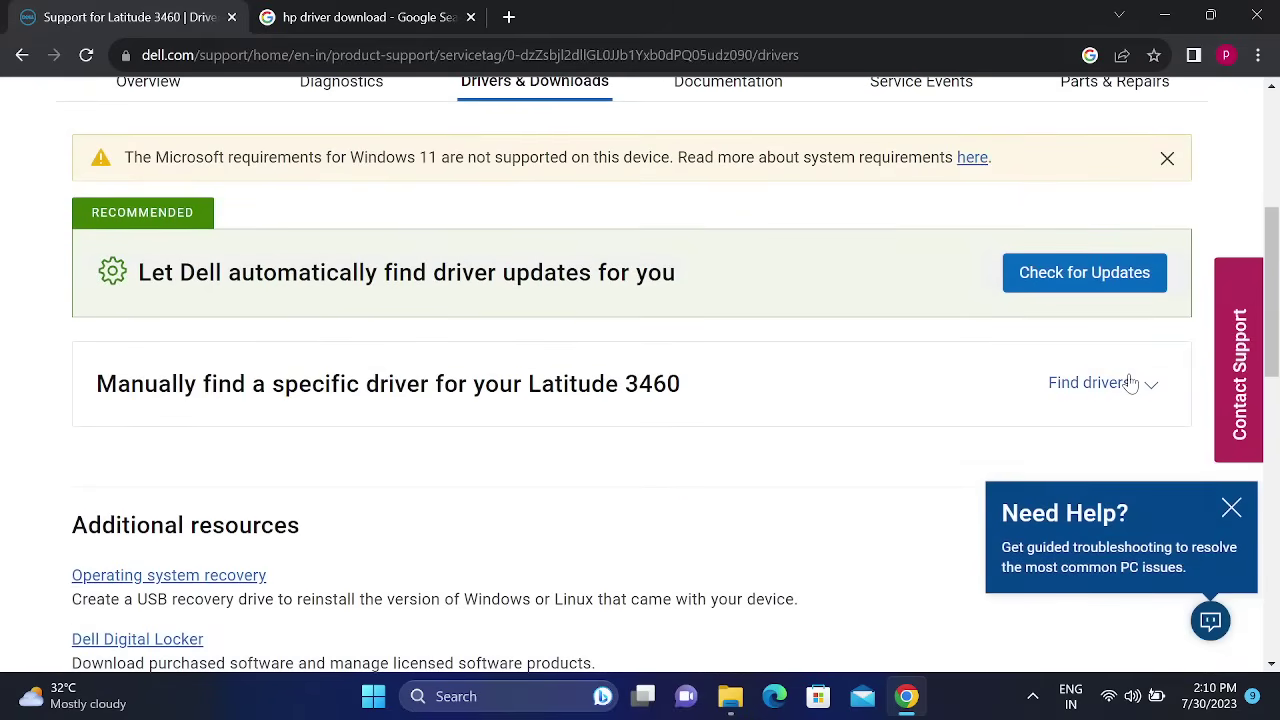
left_click(1125, 385)
scroll(843, 455, "down", 2)
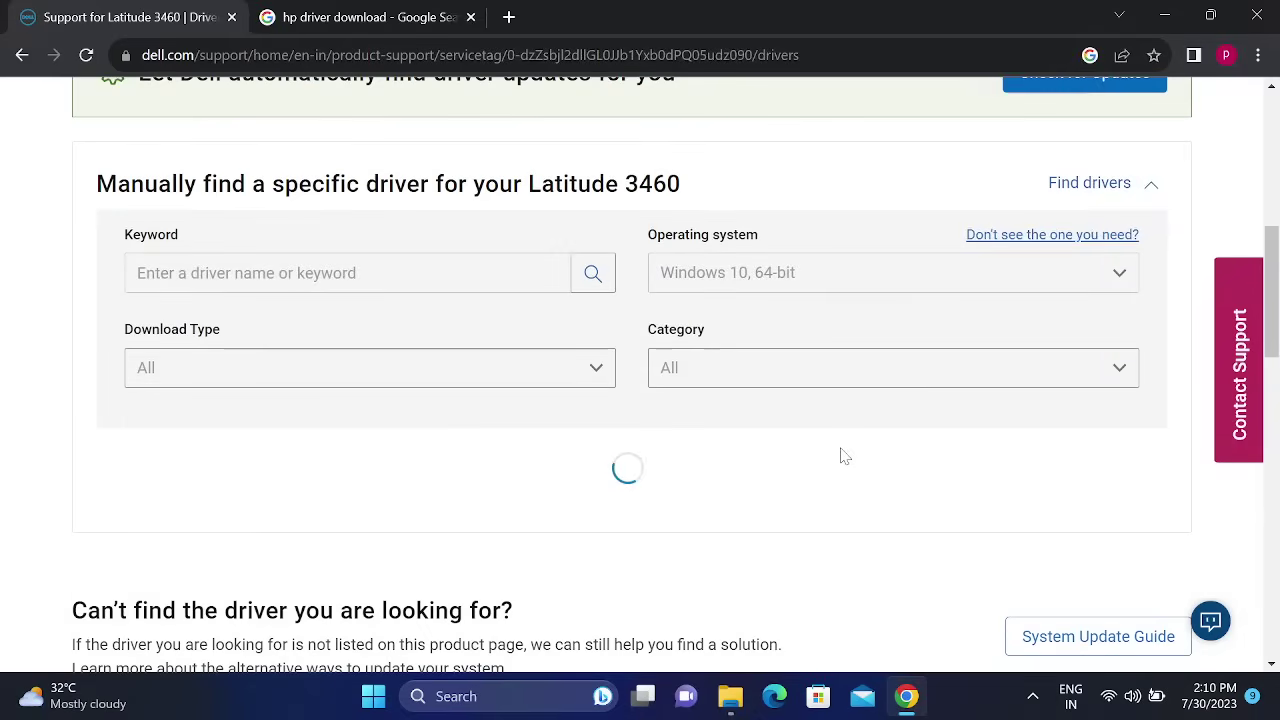
left_click(490, 692)
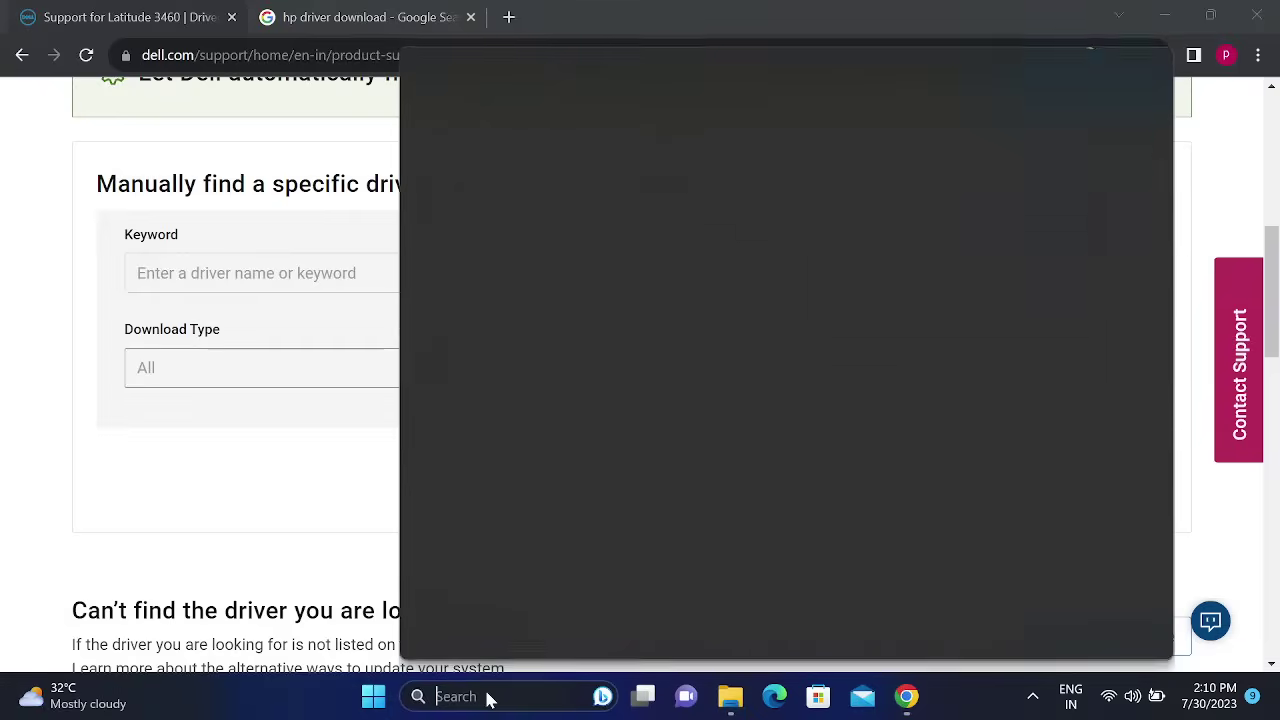
- Run 'wmic bios get serialnumber' in Command Prompt and copy the returned serial number
type("cmd")
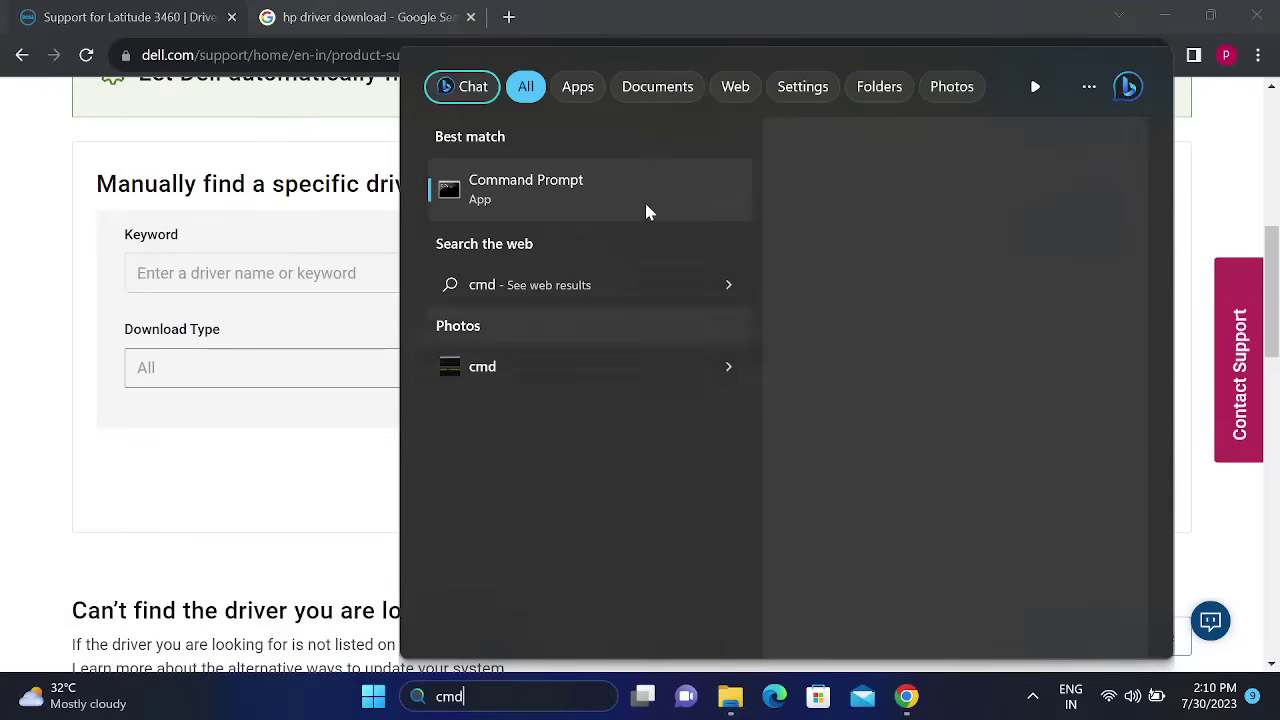
left_click(601, 194)
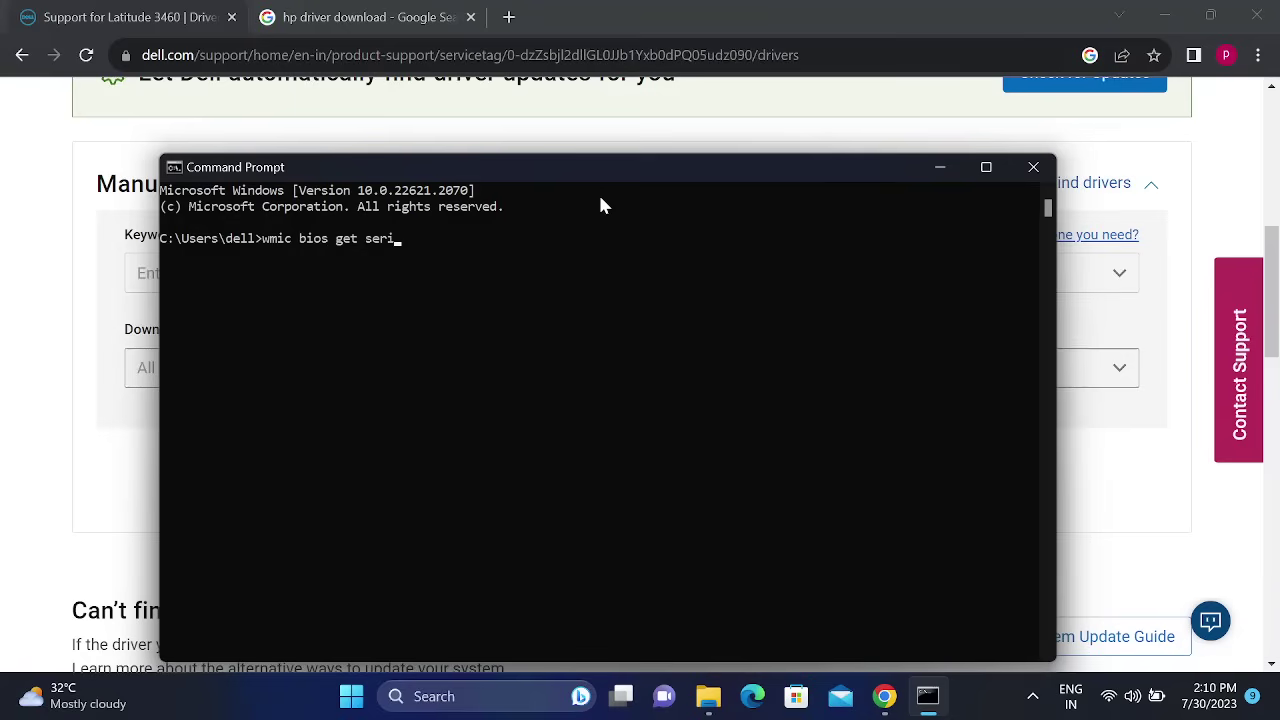
type("alnumber")
key("Return")
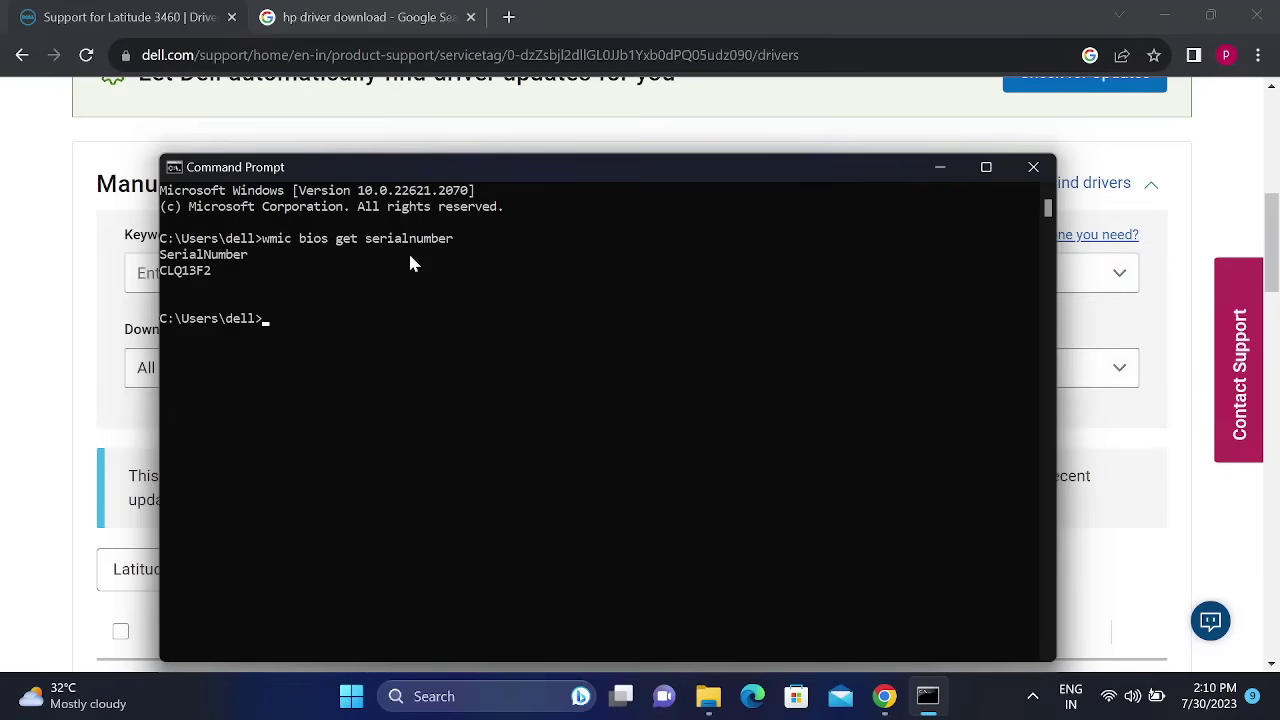
left_click_drag(209, 277, 142, 280)
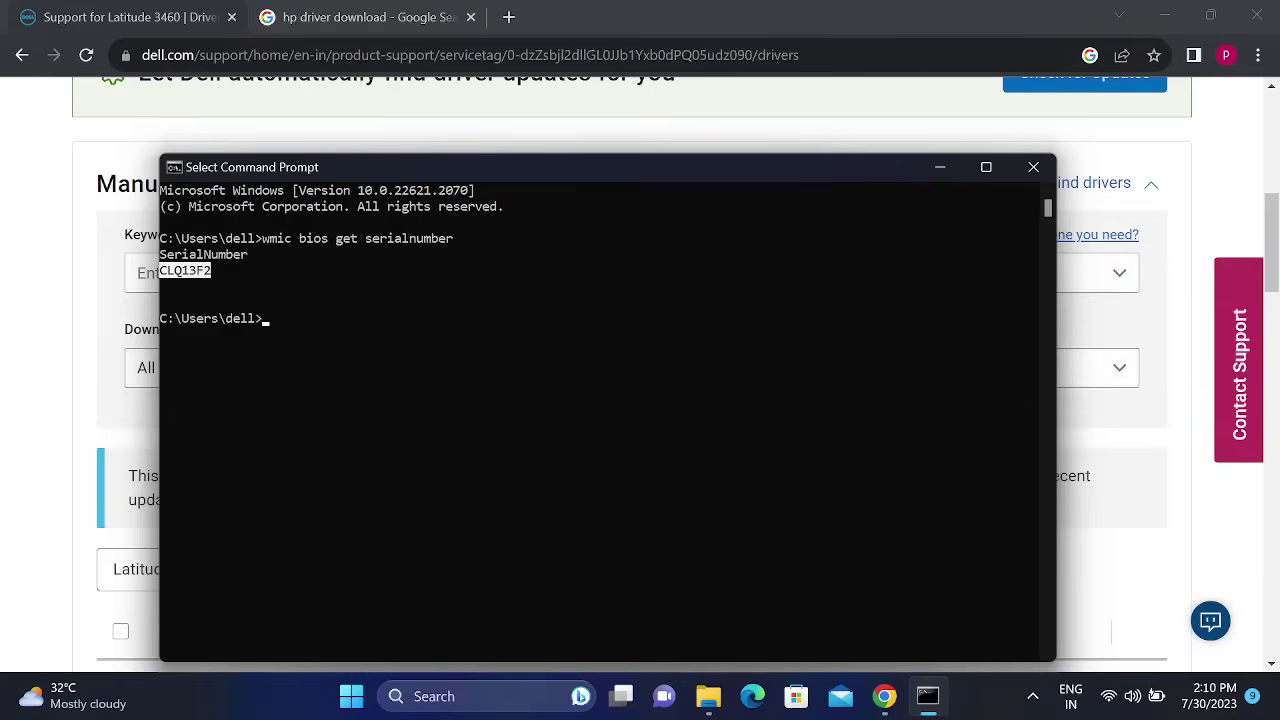
right_click(208, 272)
left_click(938, 170)
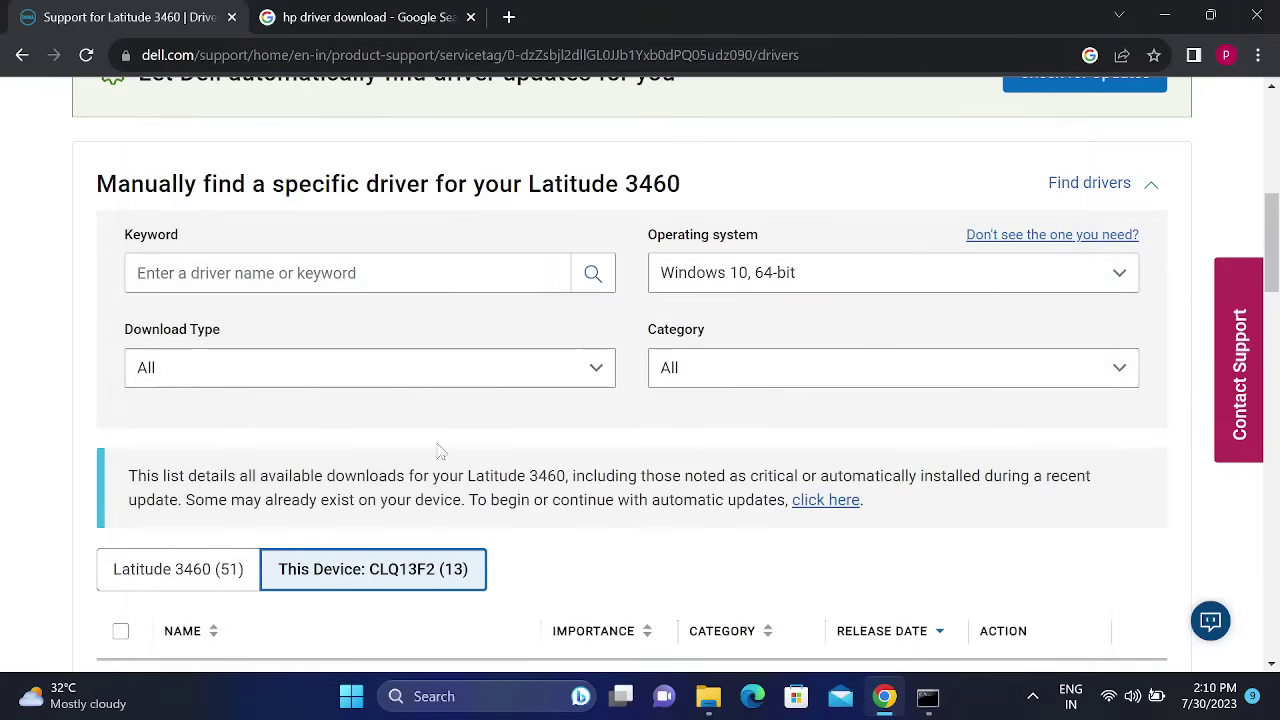
- Tick the Qualcomm QCA61x4A WiFi and Bluetooth Driver for download
scroll(478, 497, "down", 2)
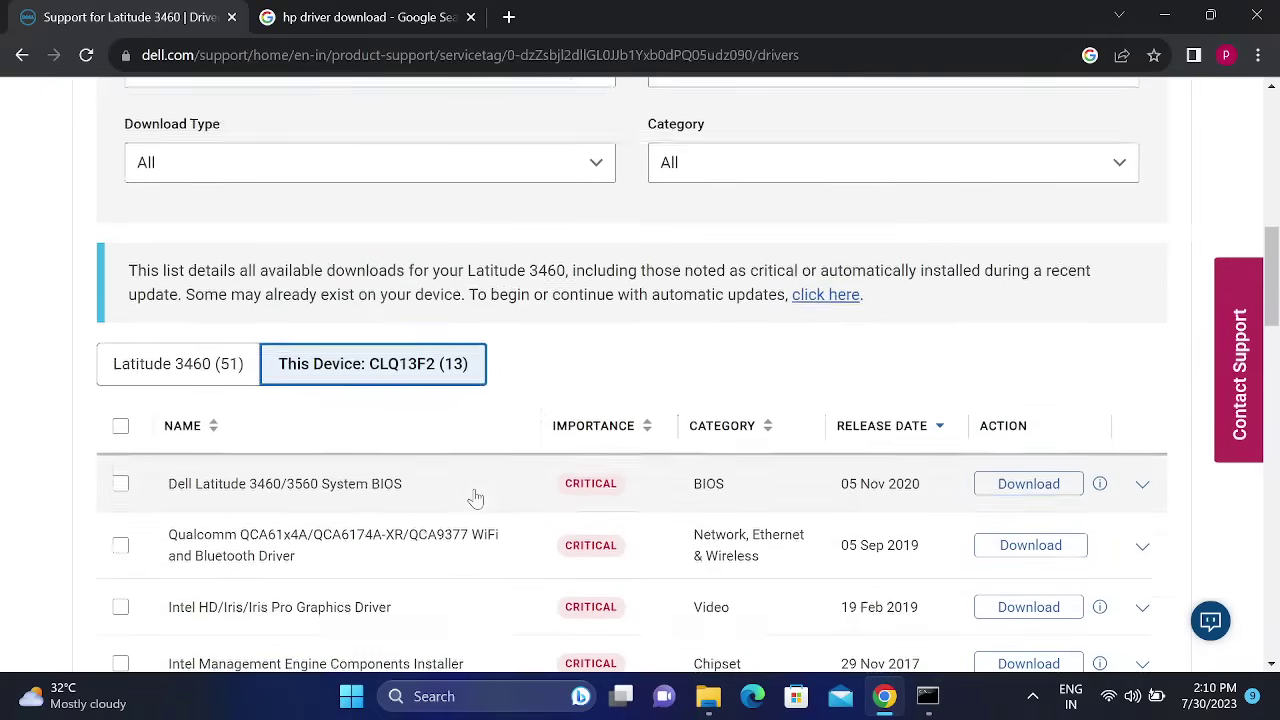
scroll(474, 494, "down", 1)
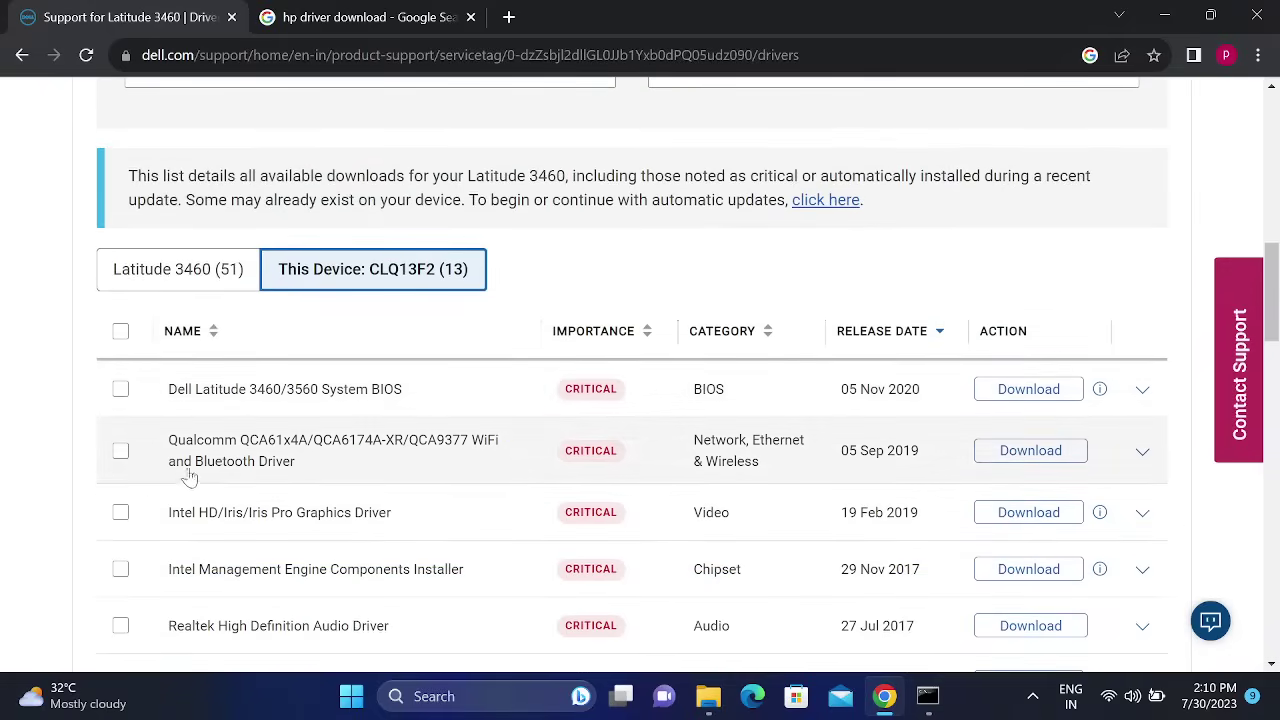
left_click(120, 455)
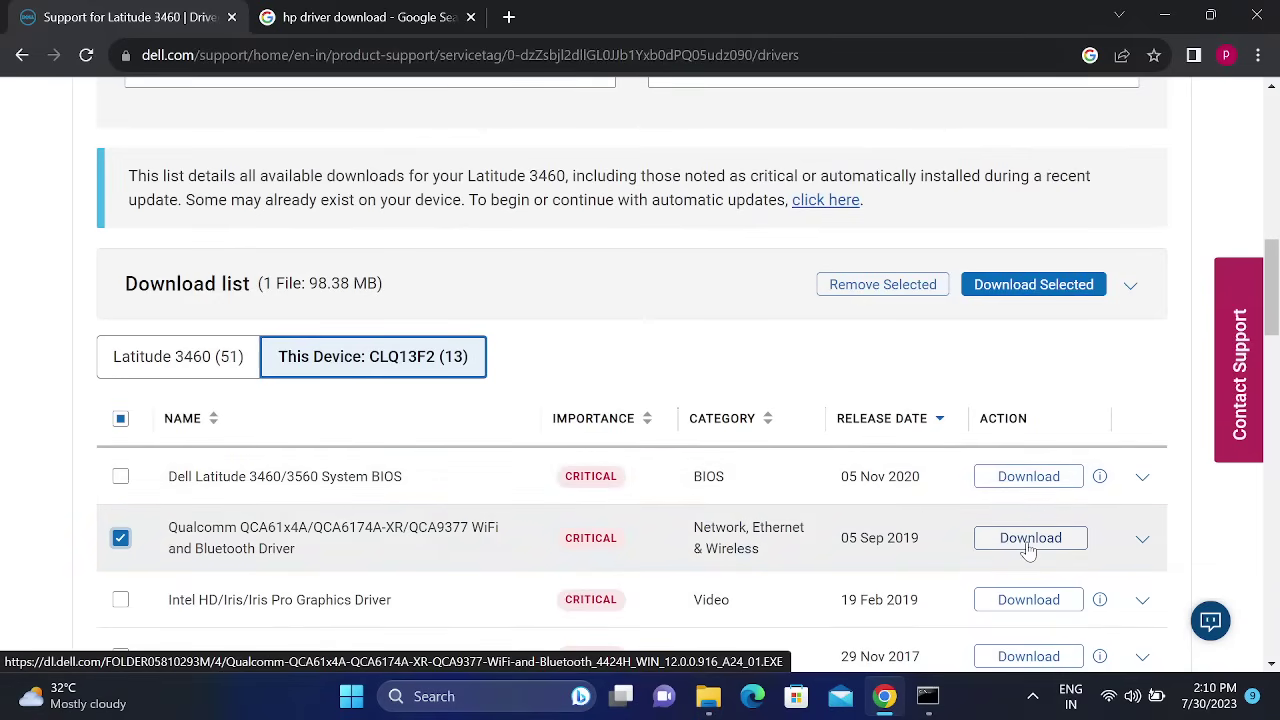
- Close Chrome and refresh the Windows desktop
scroll(1030, 548, "down", 1)
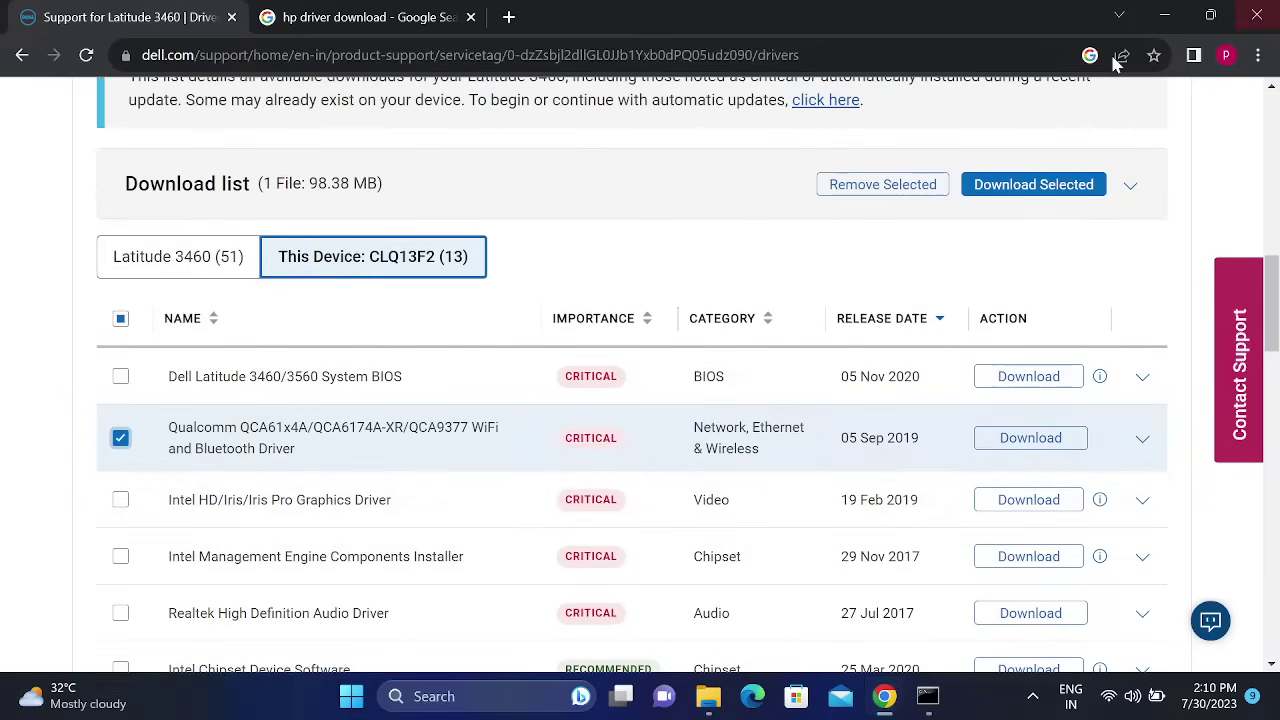
left_click(1245, 20)
right_click(773, 165)
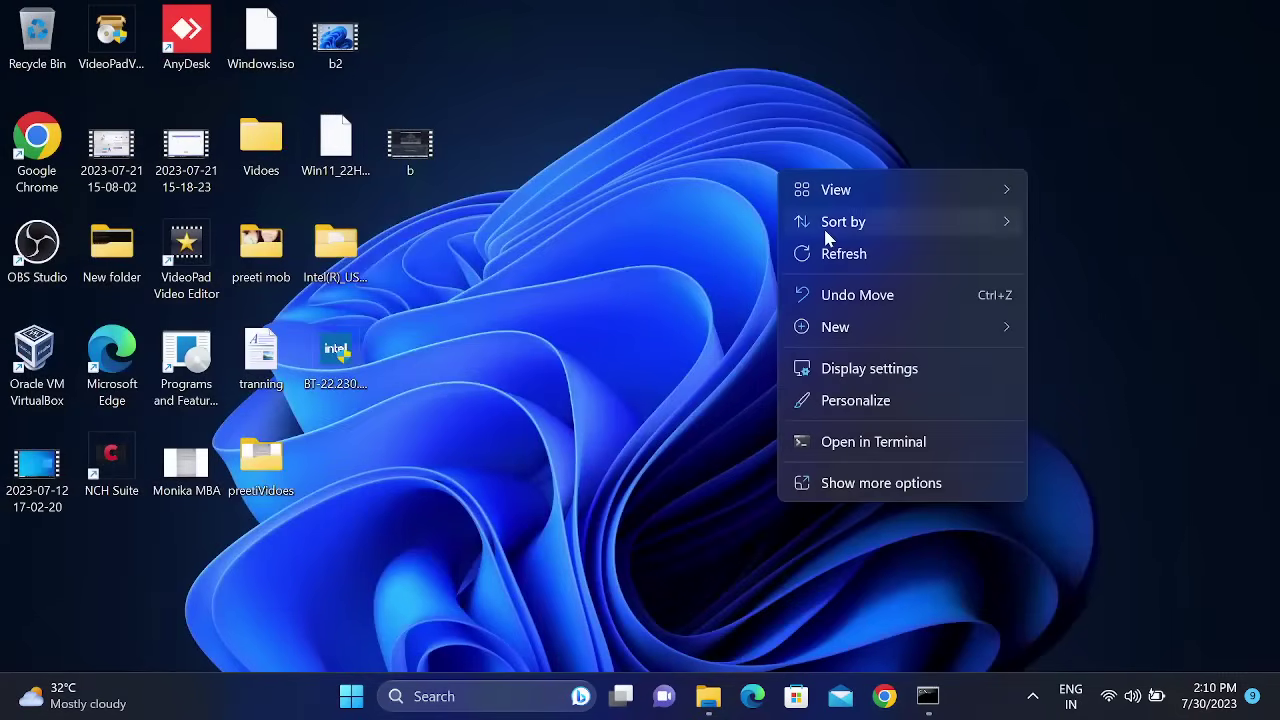
left_click(850, 254)
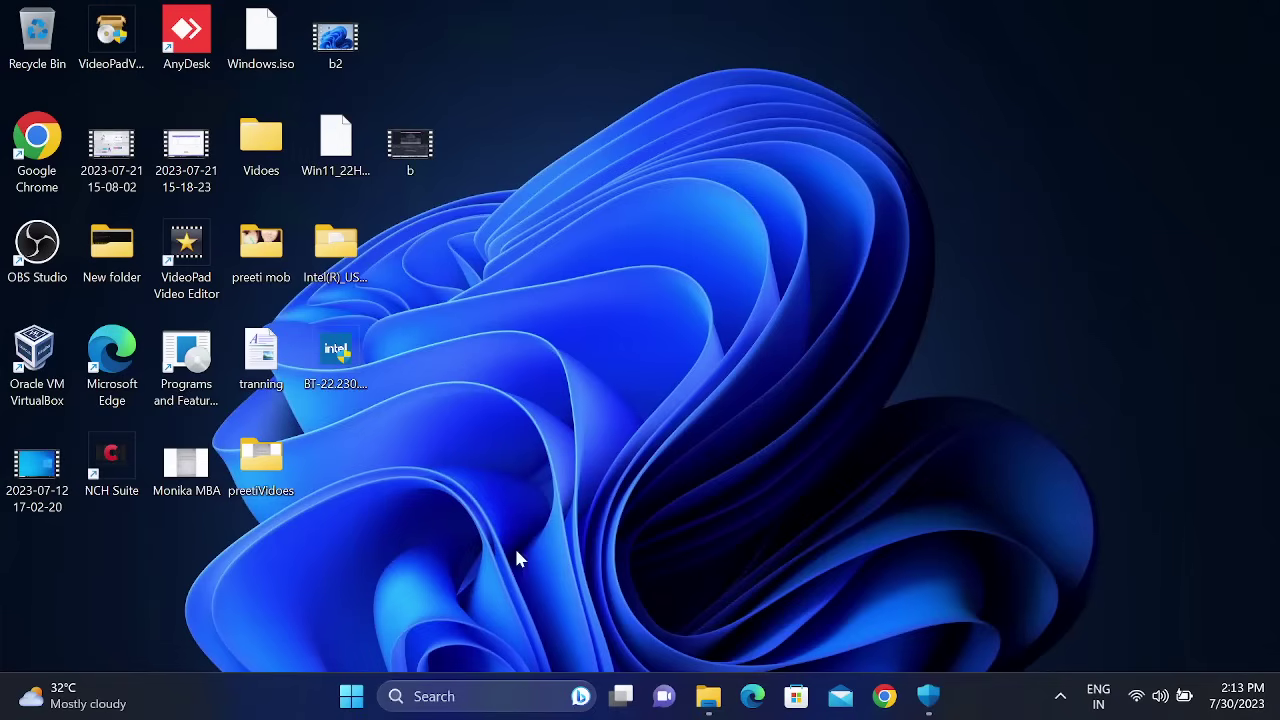
left_click(446, 692)
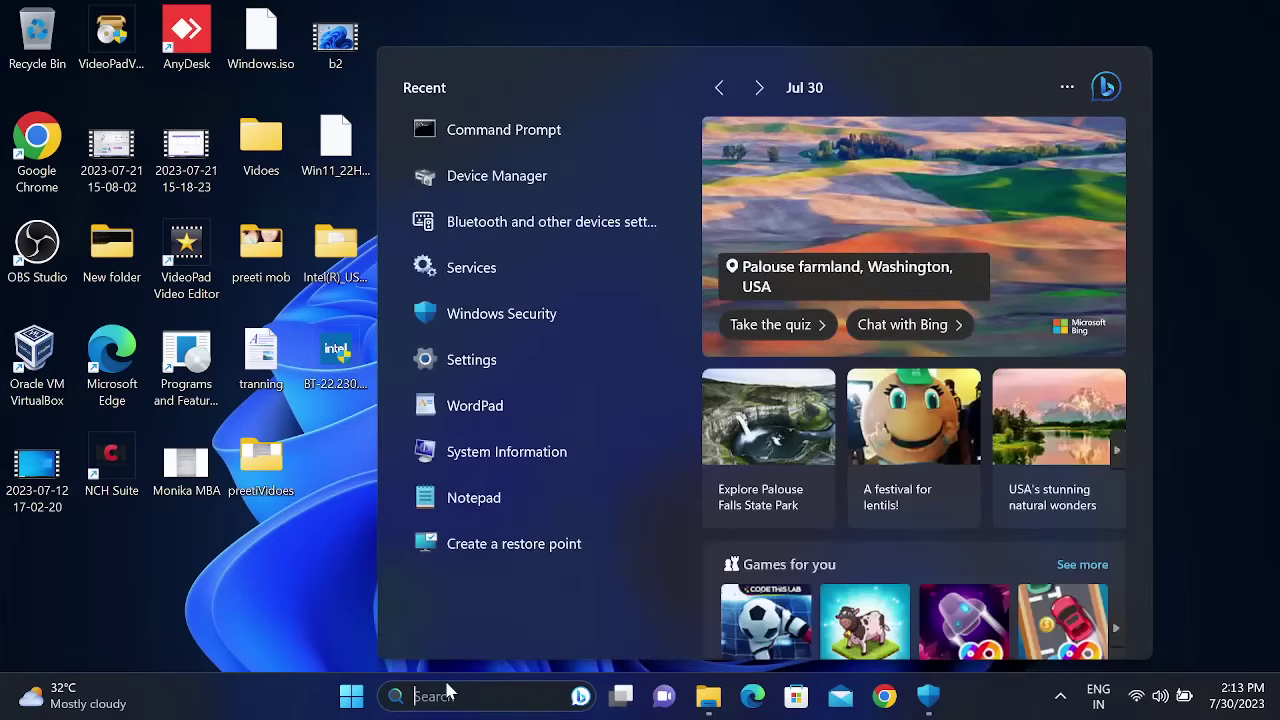
type("blue")
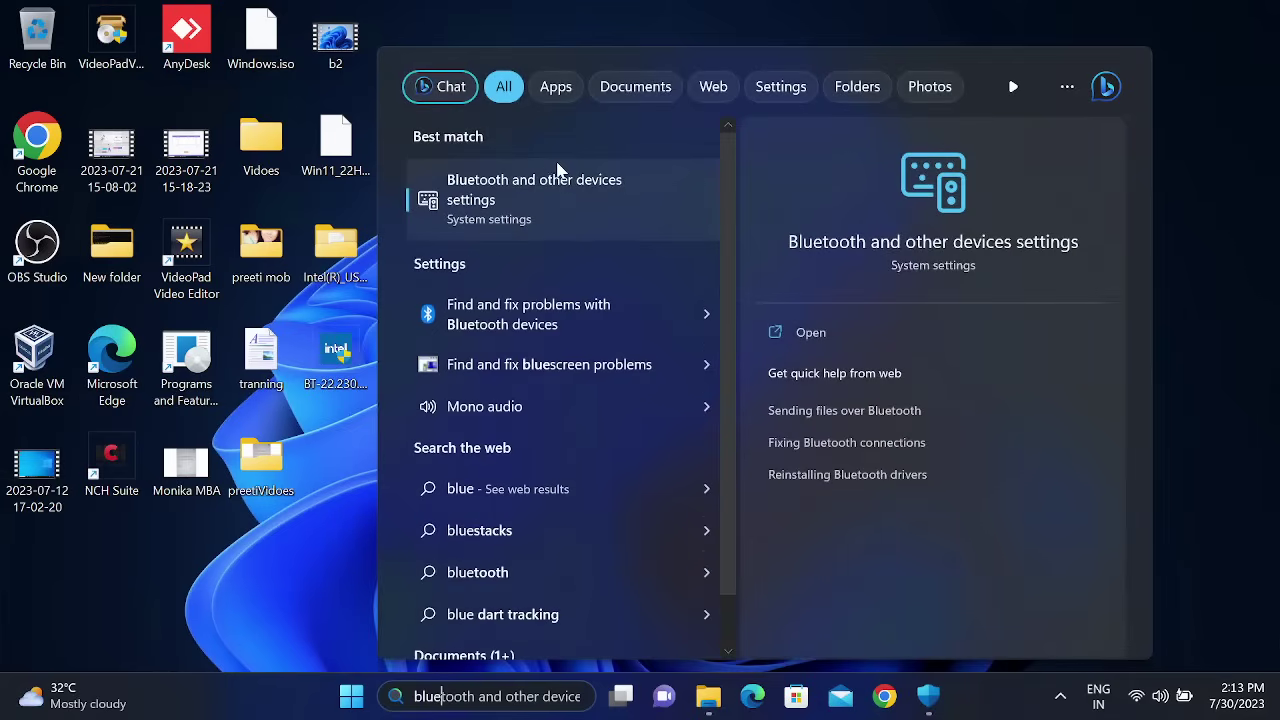
left_click(548, 200)
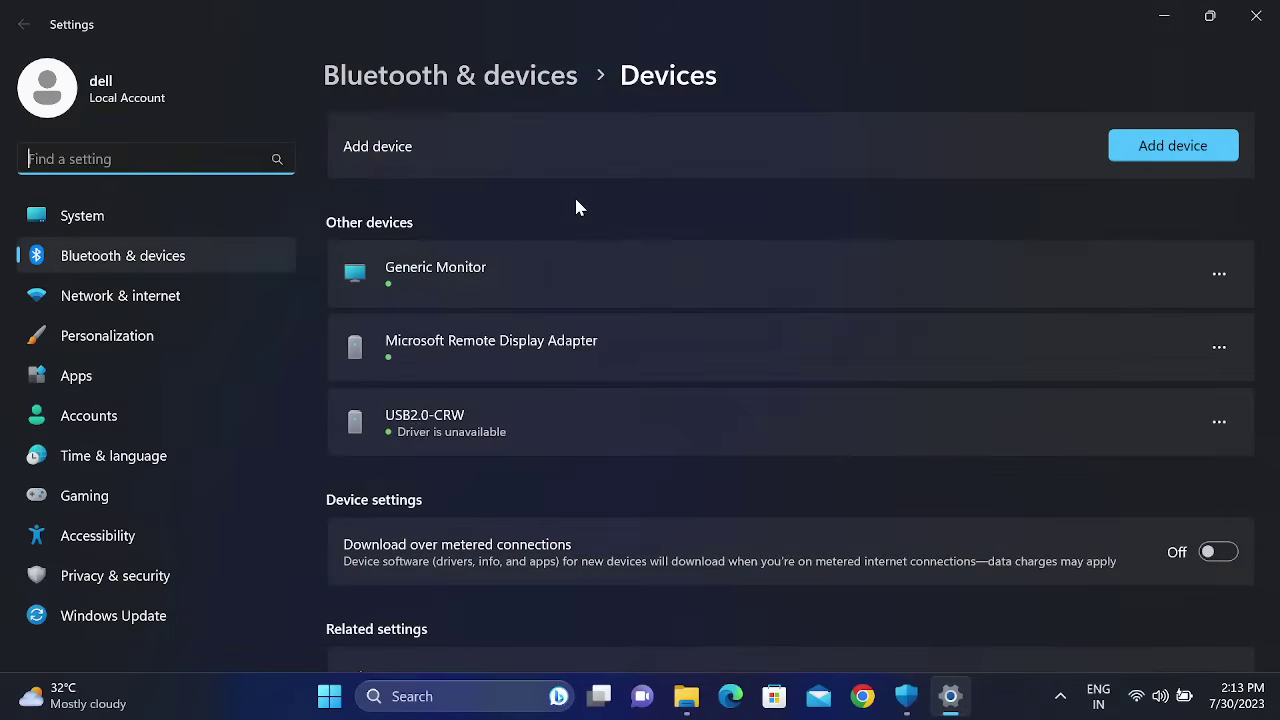
left_click(1132, 157)
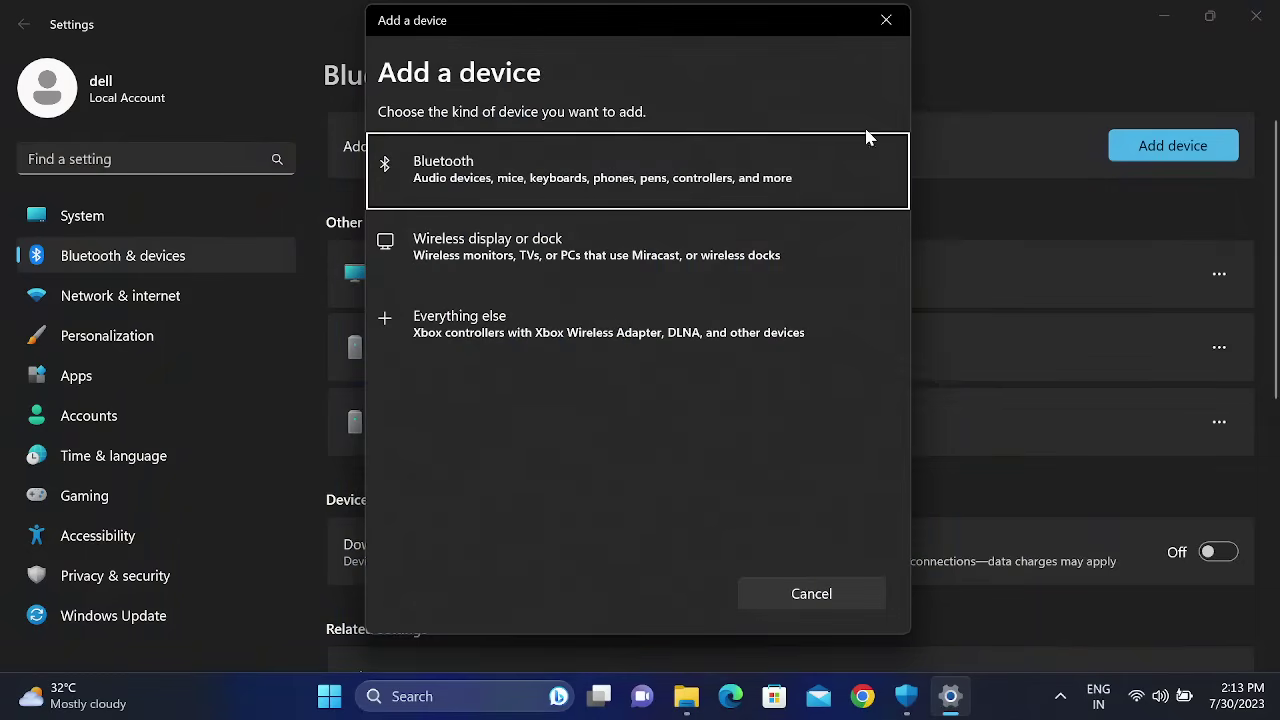
left_click(592, 182)
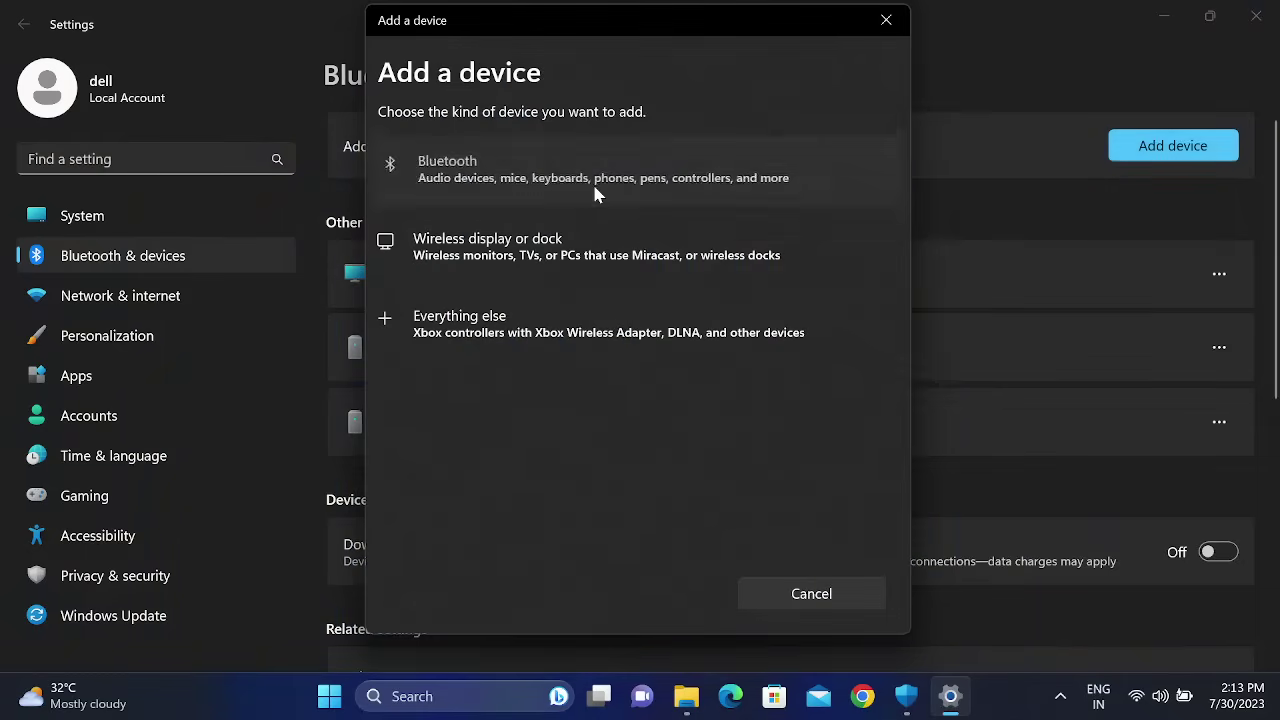
left_click(886, 20)
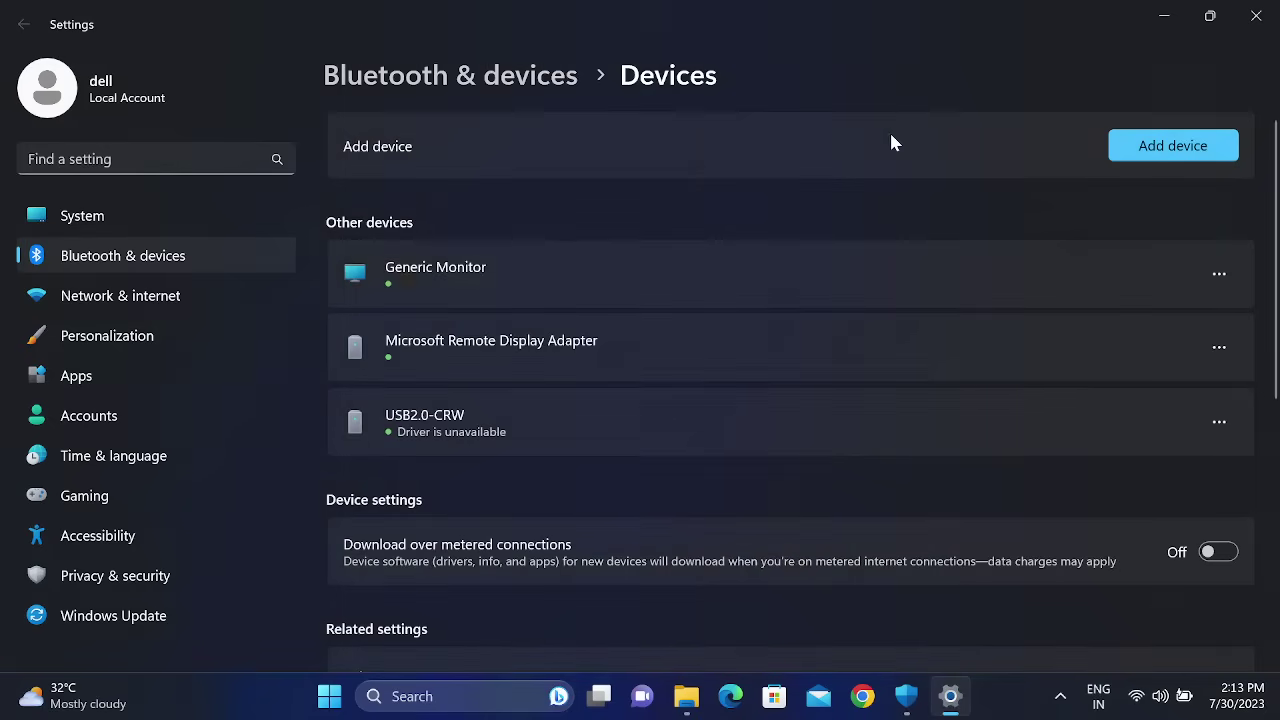
left_click(1257, 16)
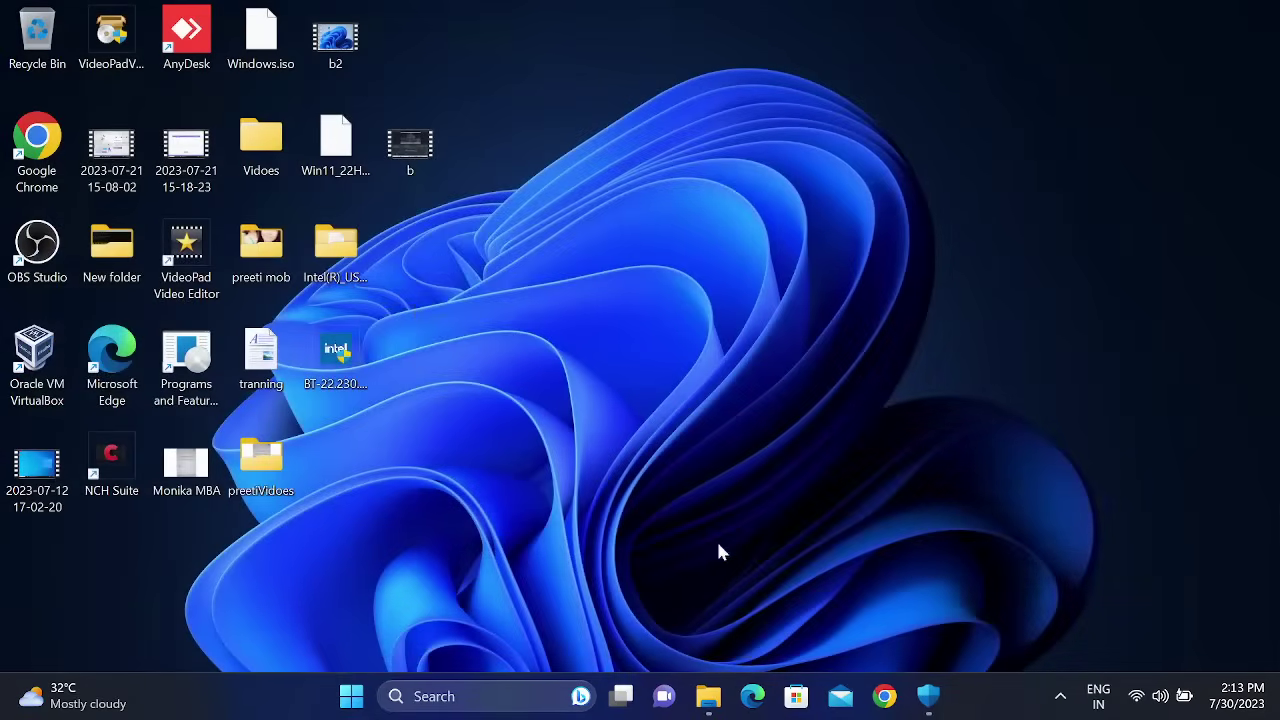
- Open Downloads in File Explorer, then reach Dell's Drivers & Downloads page via 'dell driver download'
left_click(708, 698)
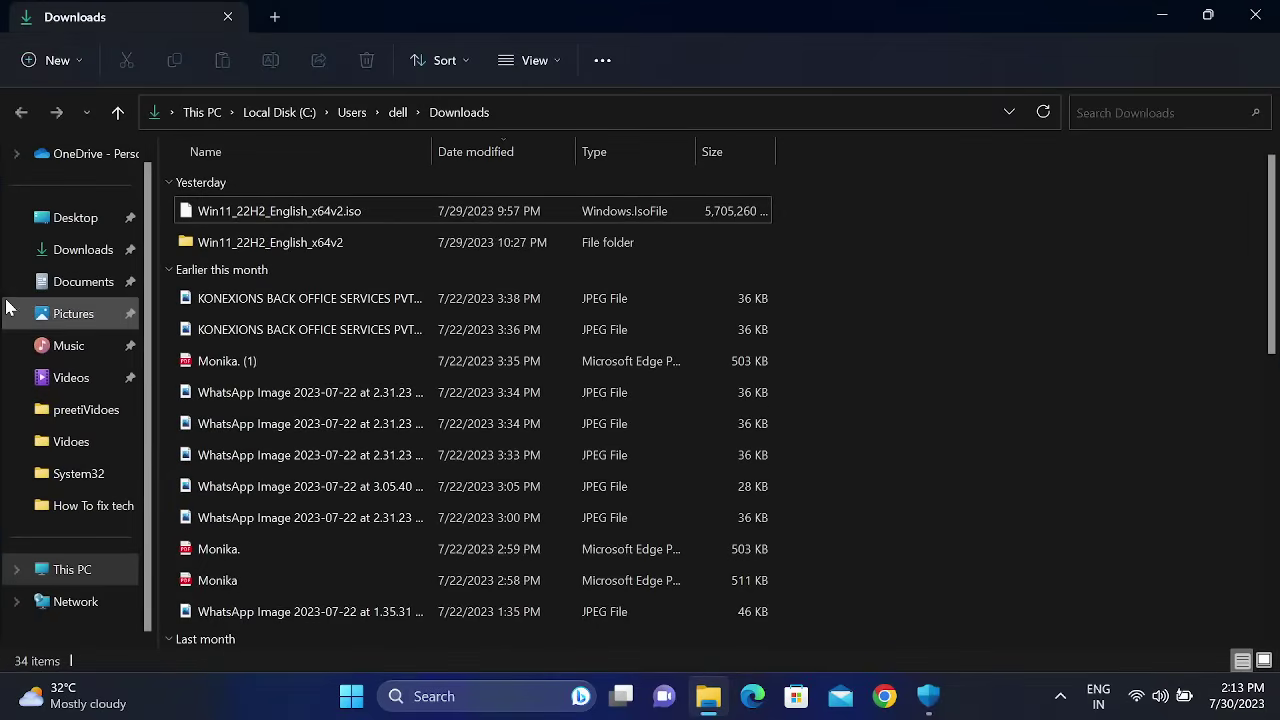
left_click(76, 255)
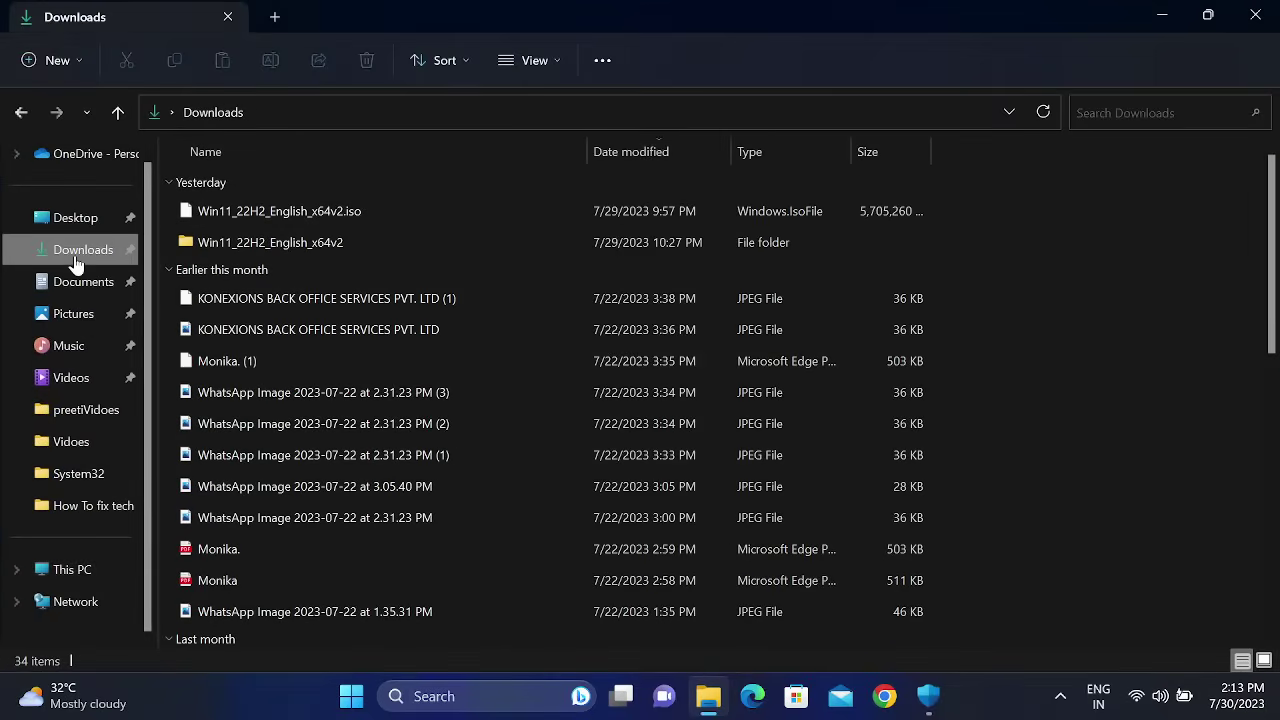
left_click(884, 696)
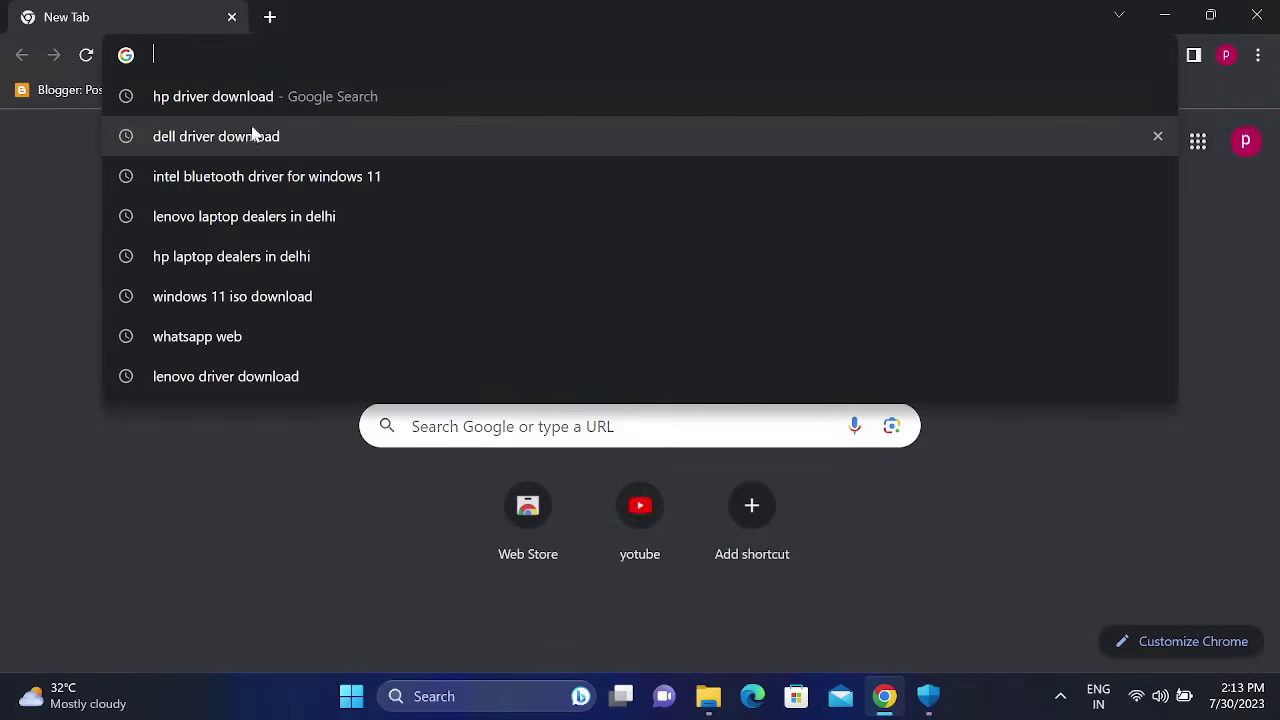
left_click(251, 132)
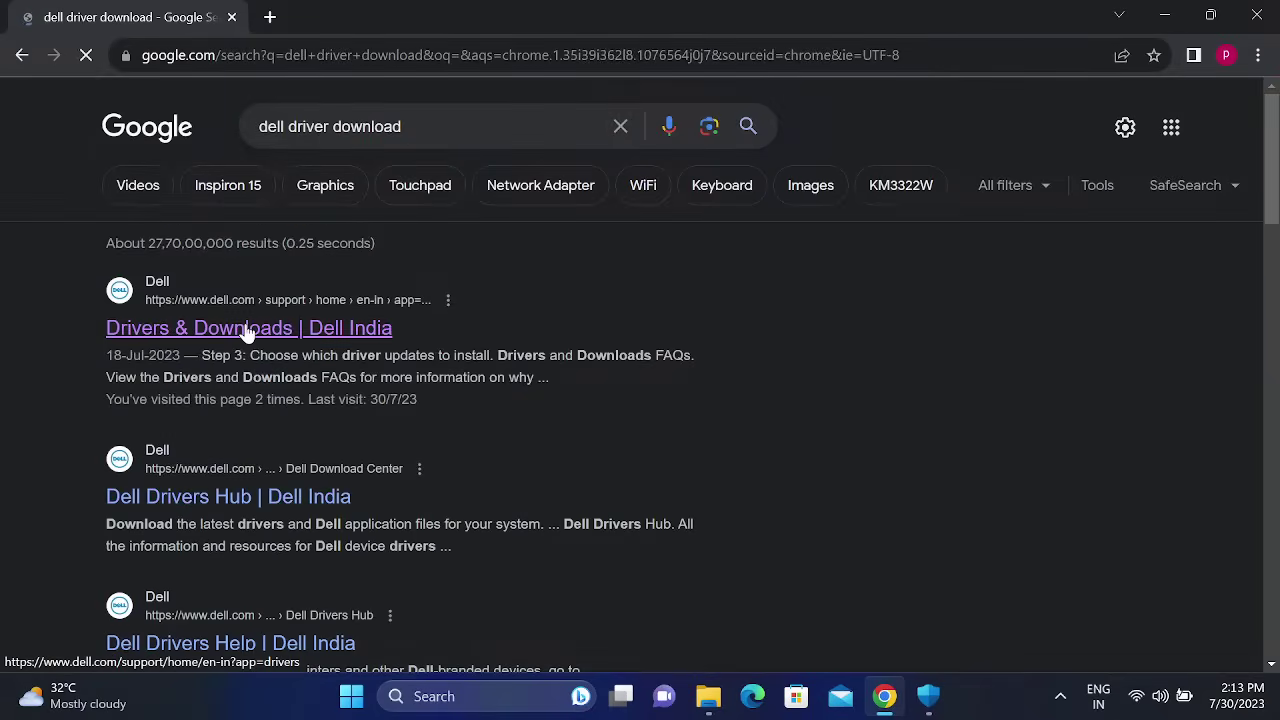
left_click(247, 330)
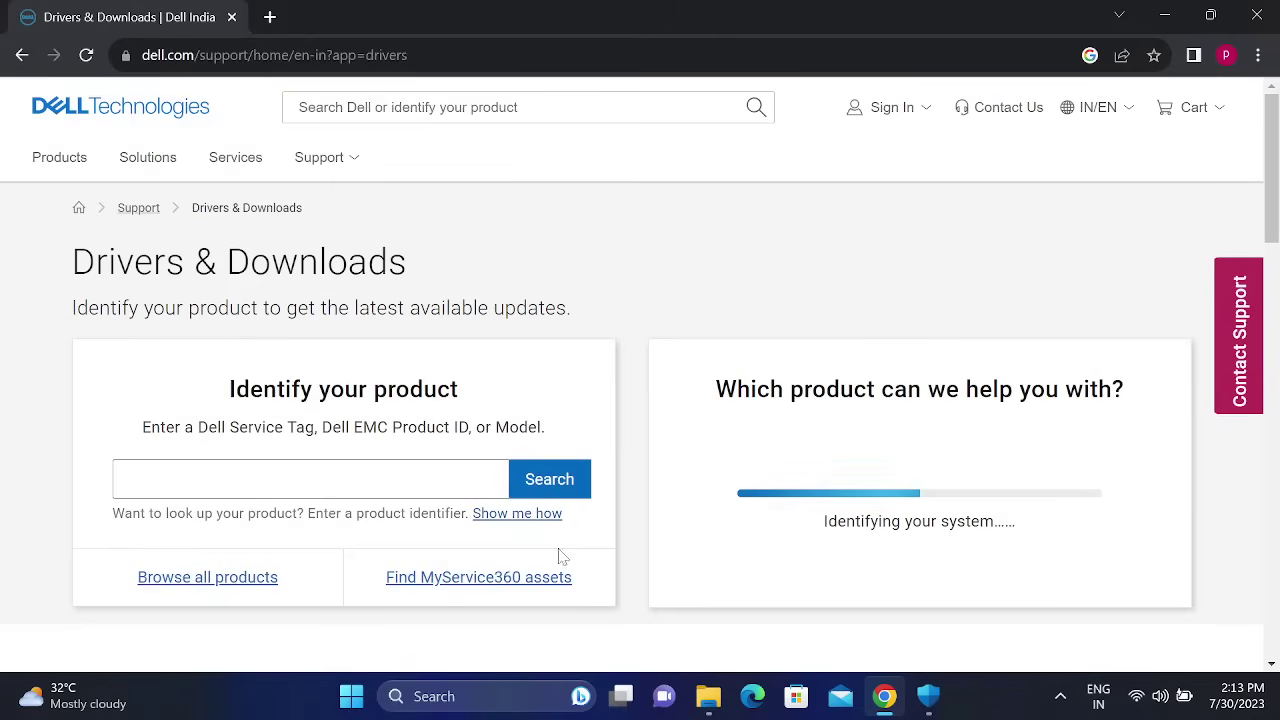
- Look up the laptop on Dell Support by pasting its service tag into the search field
left_click(300, 479)
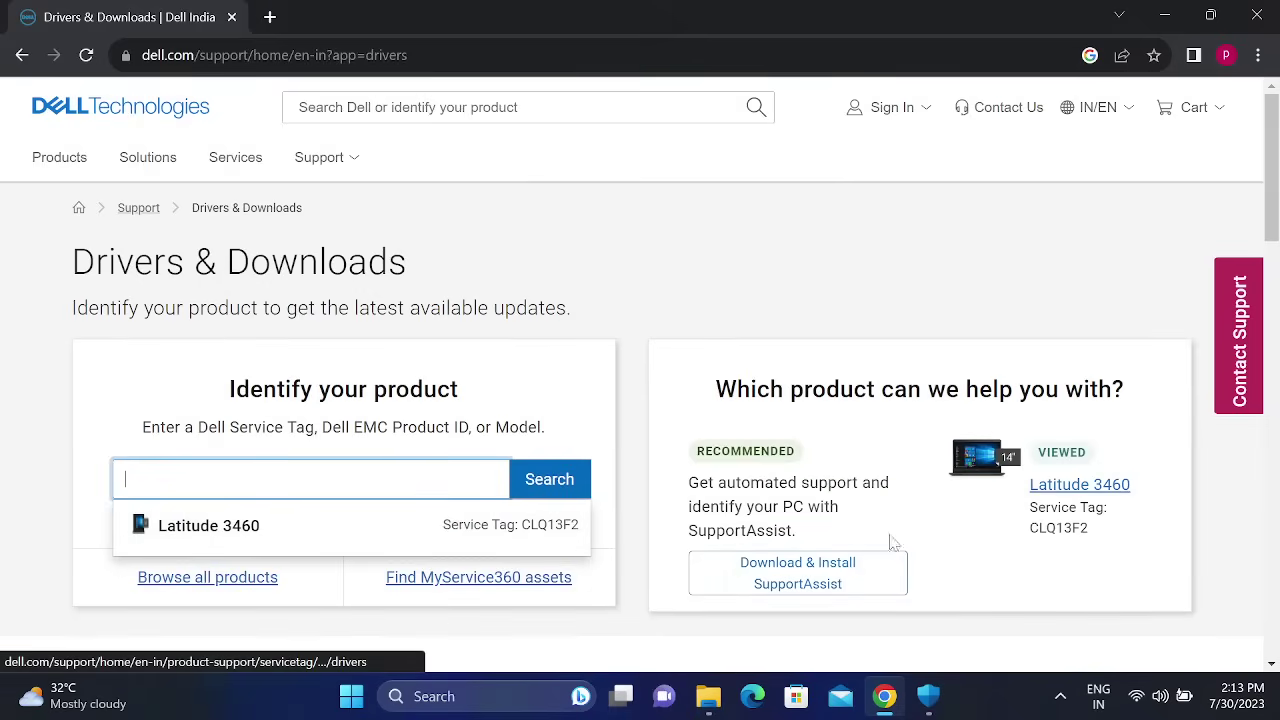
left_click_drag(1096, 530, 1030, 531)
key("ctrl+c")
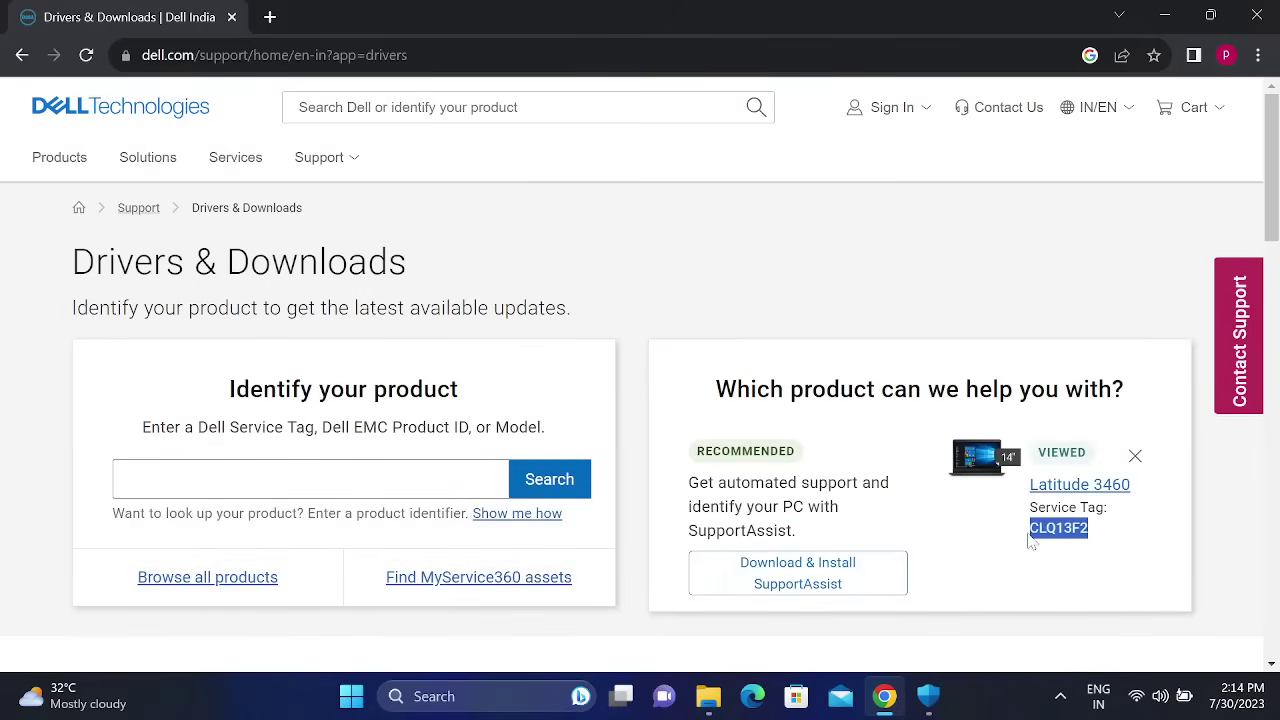
left_click(320, 480)
key("ctrl+v")
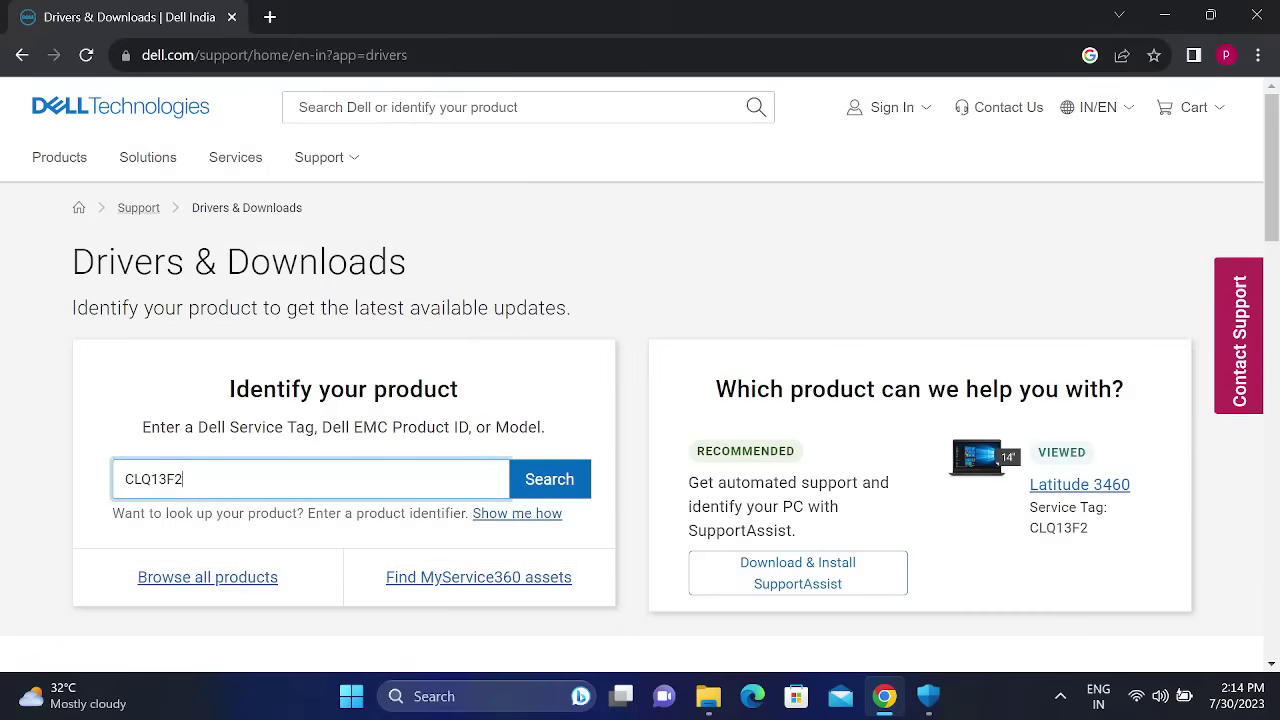
left_click(517, 480)
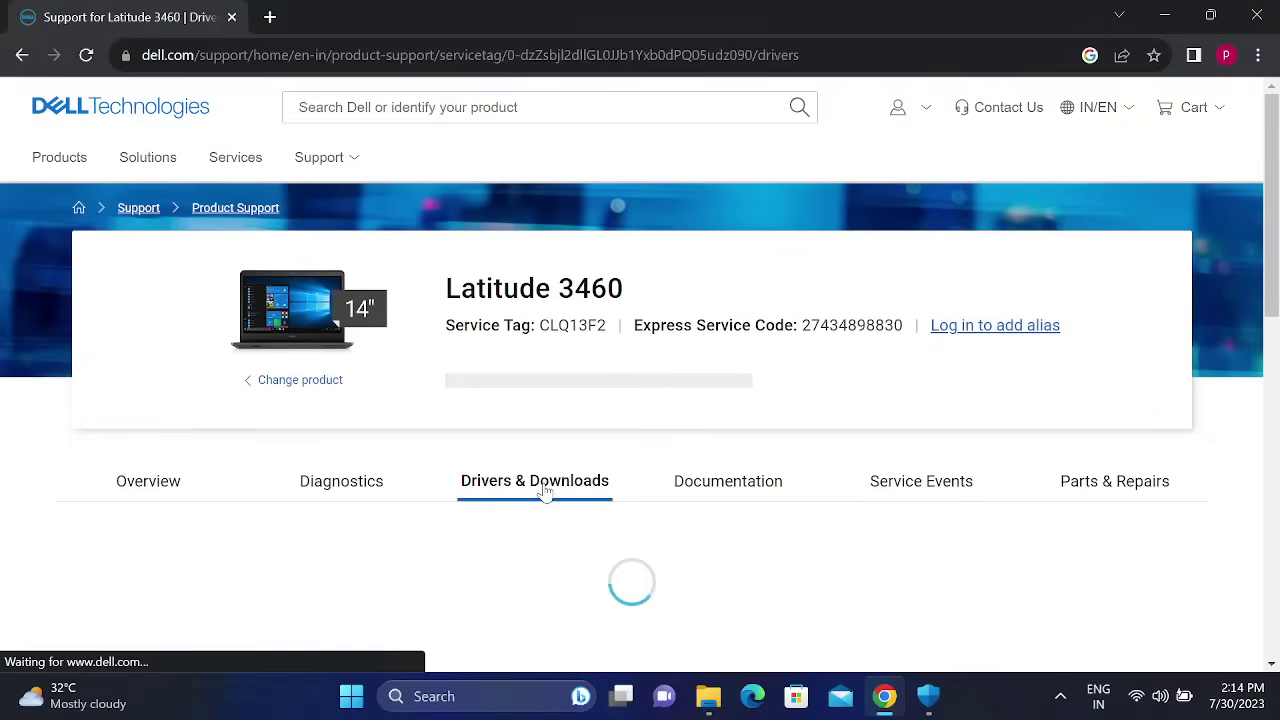
- Expand the manual driver search to list the Latitude 3460's 13 Windows 10 64-bit drivers
scroll(545, 492, "down", 2)
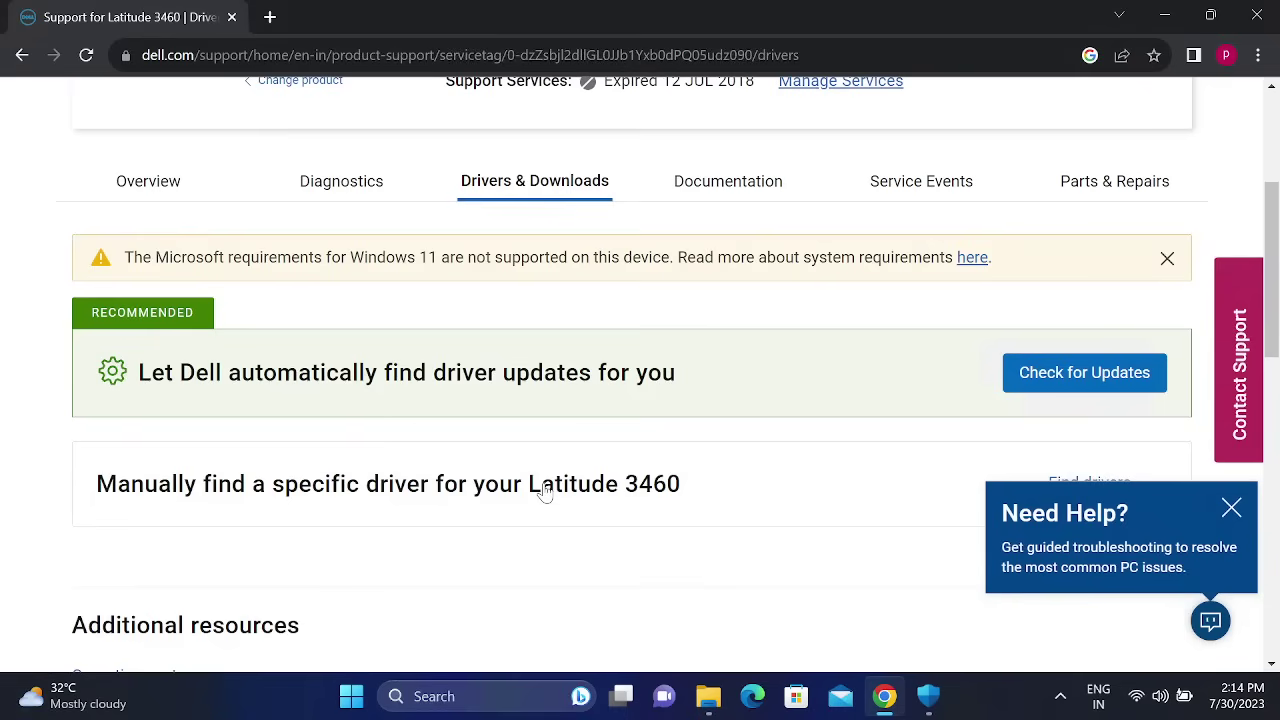
scroll(955, 386, "down", 1)
left_click(1086, 388)
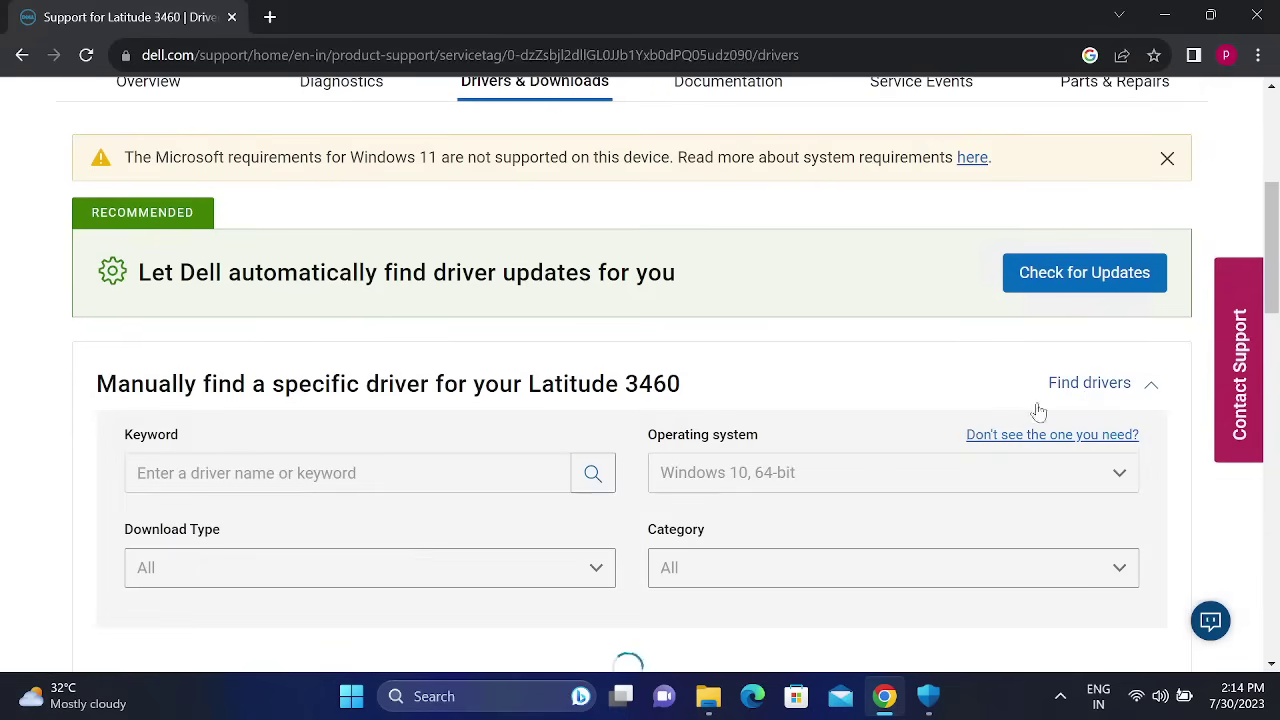
scroll(318, 563, "down", 1)
scroll(318, 563, "down", 3)
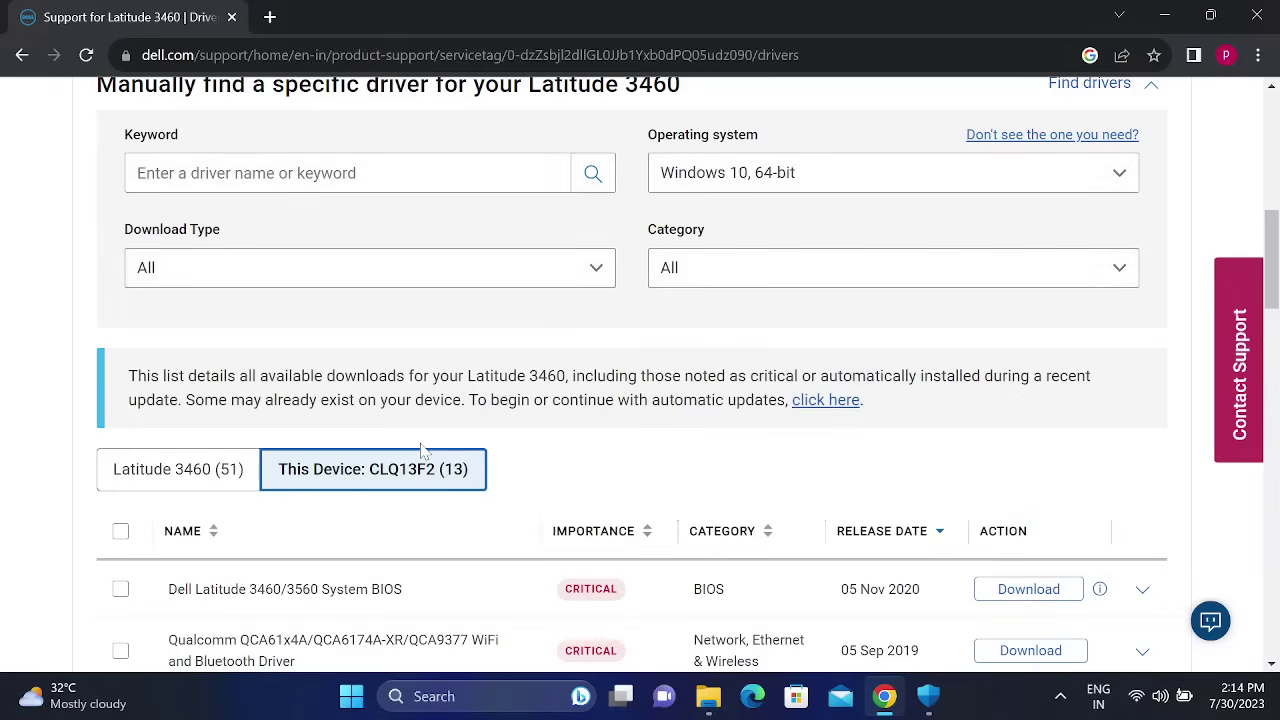
- Select and download the Qualcomm WiFi and Bluetooth Driver
scroll(430, 445, "down", 2)
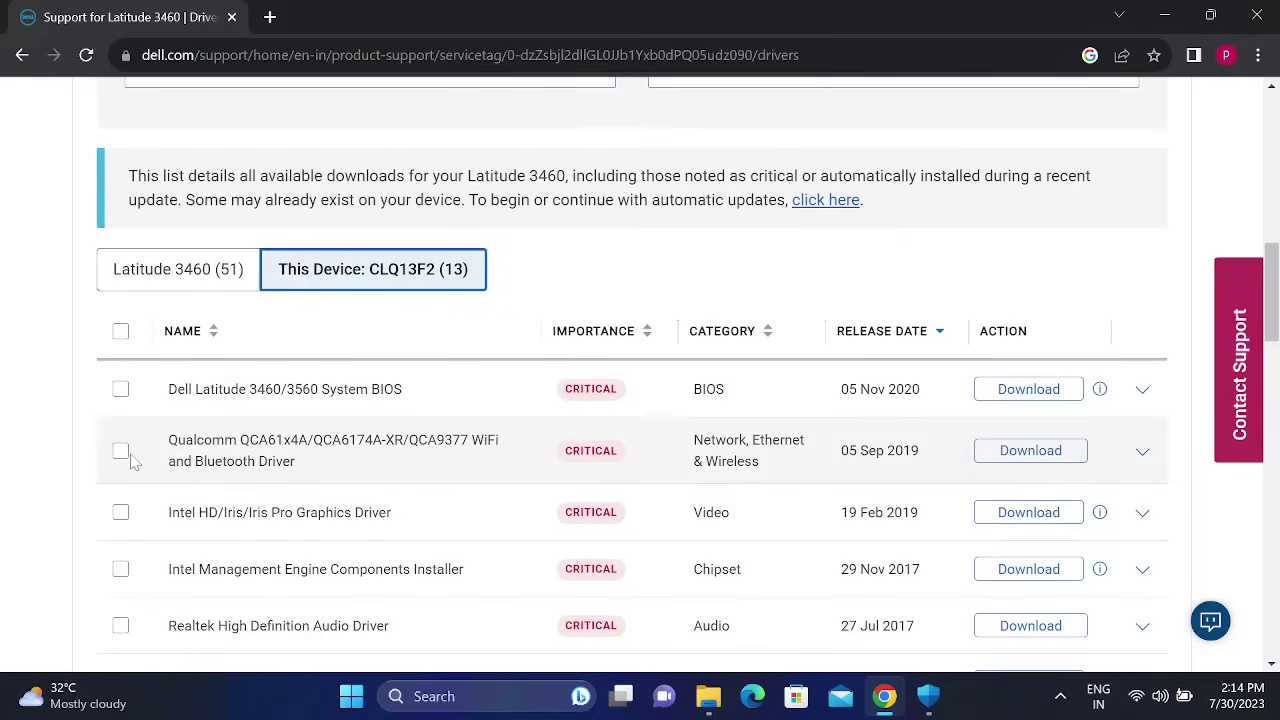
left_click(120, 452)
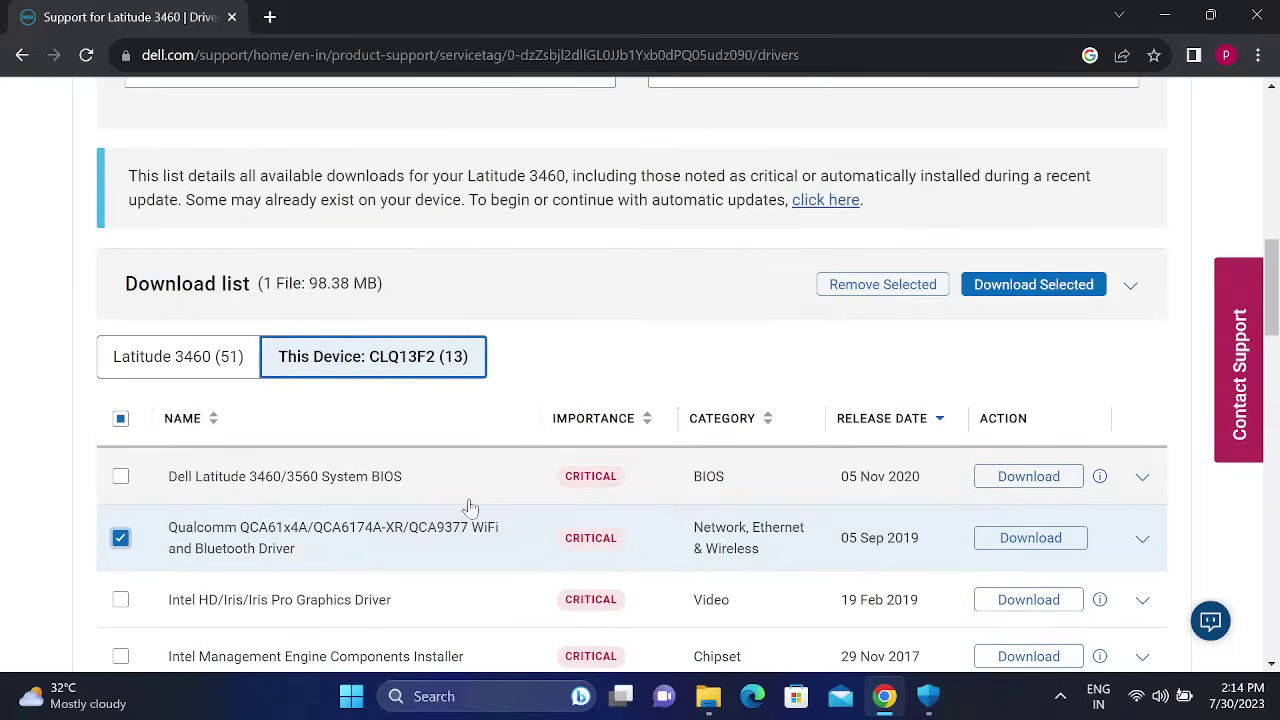
left_click(1040, 546)
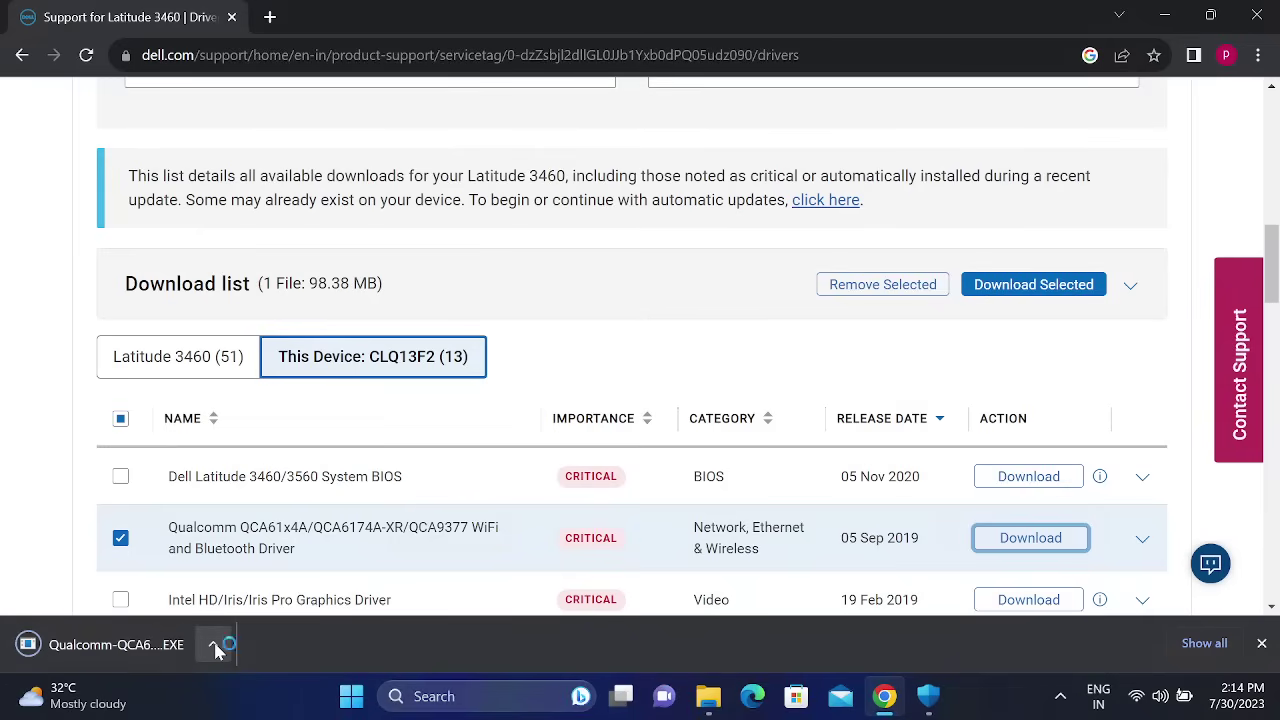
- Show the downloaded Qualcomm driver file in its Downloads folder via Show in folder
left_click(215, 648)
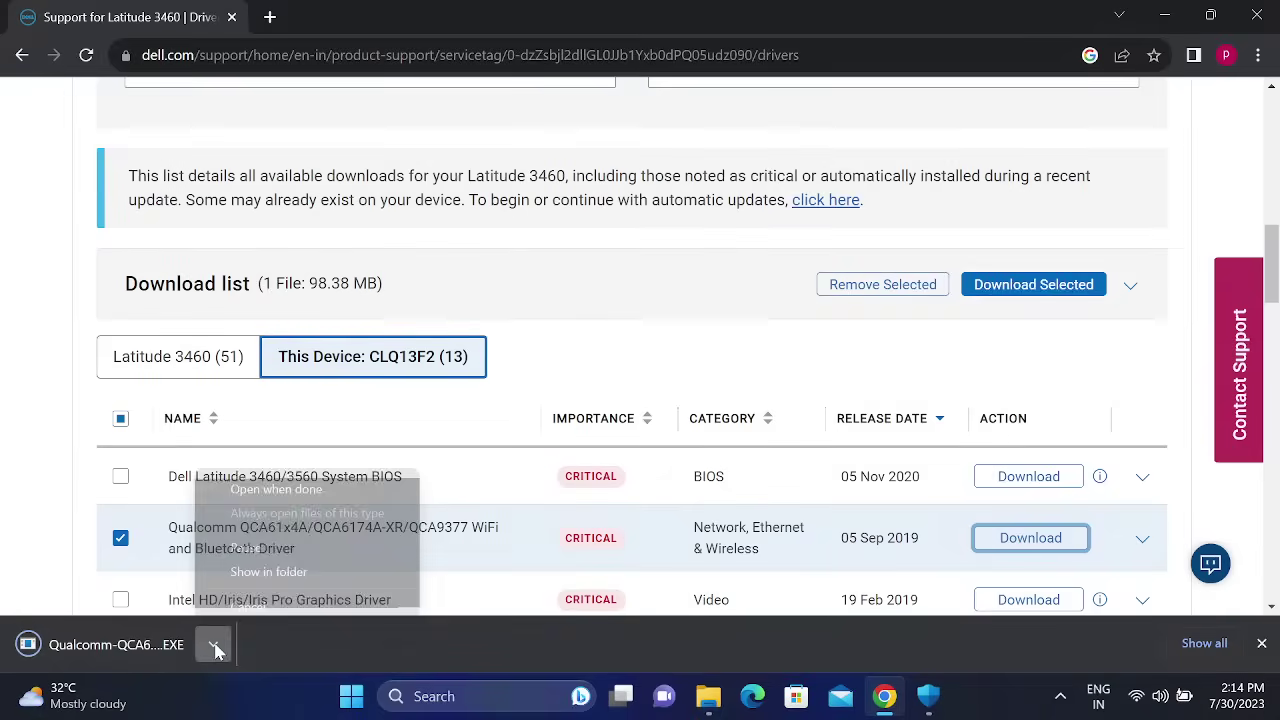
left_click(278, 577)
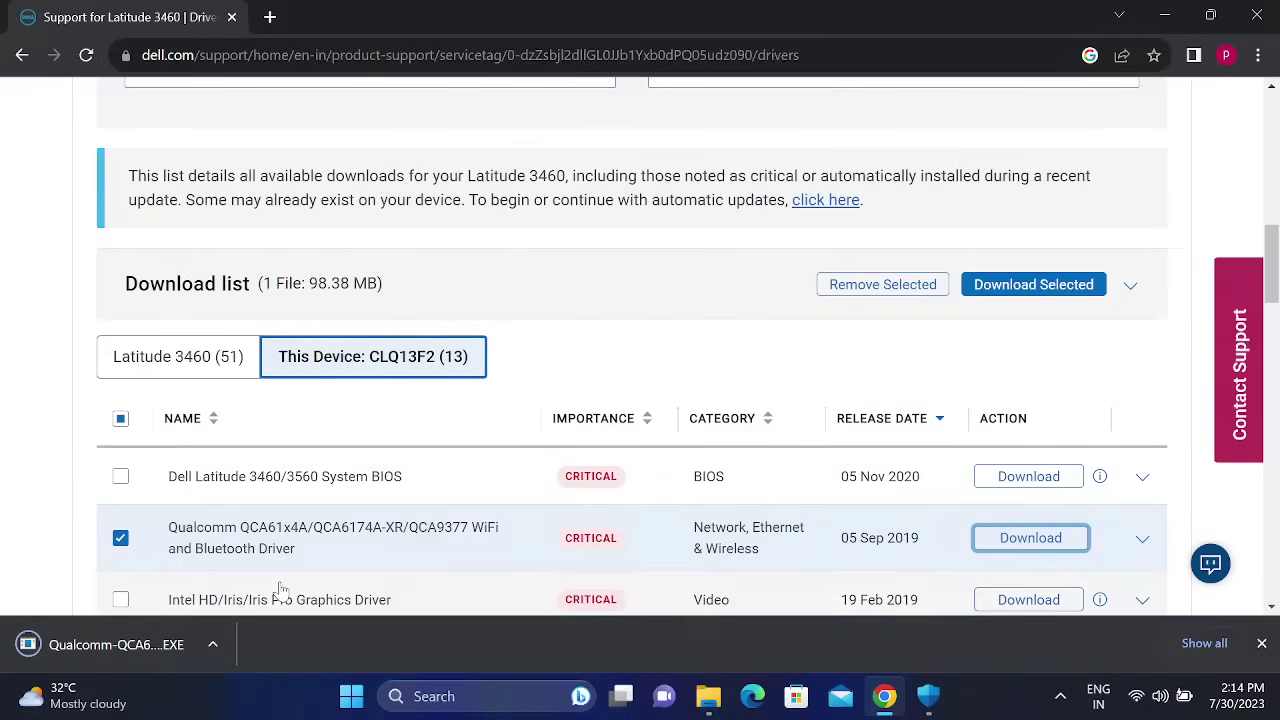
left_click(212, 646)
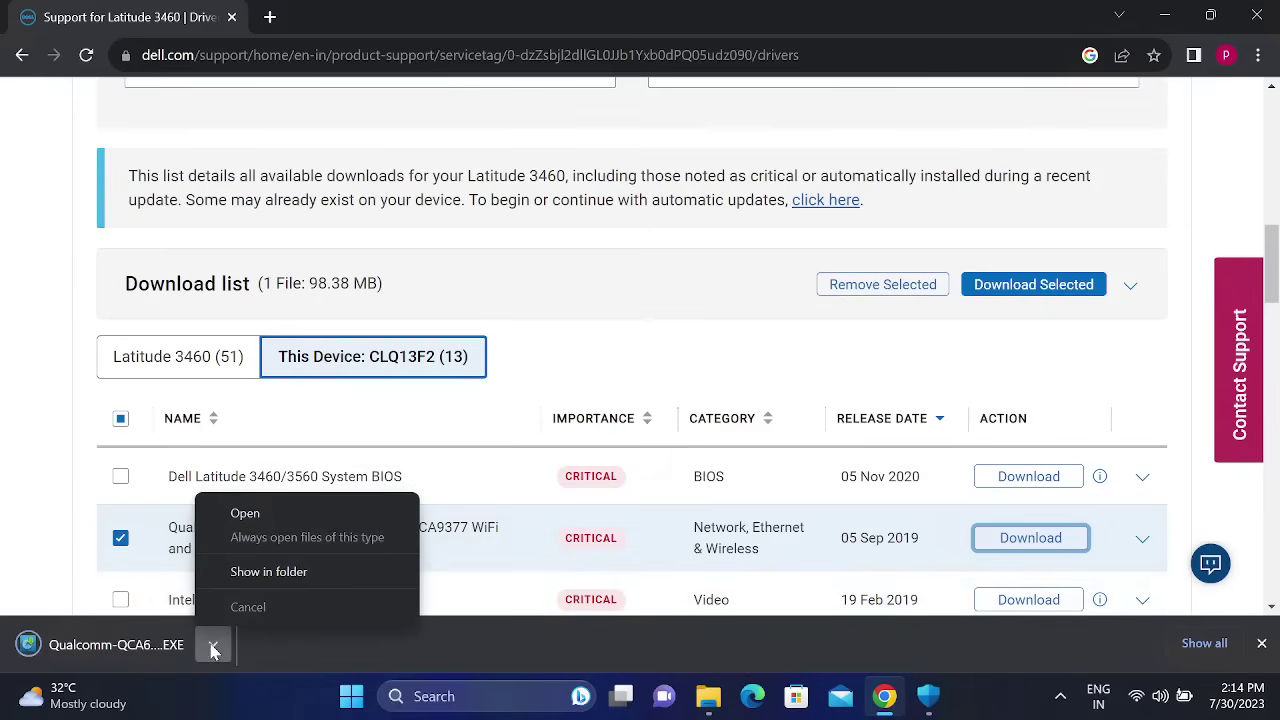
left_click(265, 576)
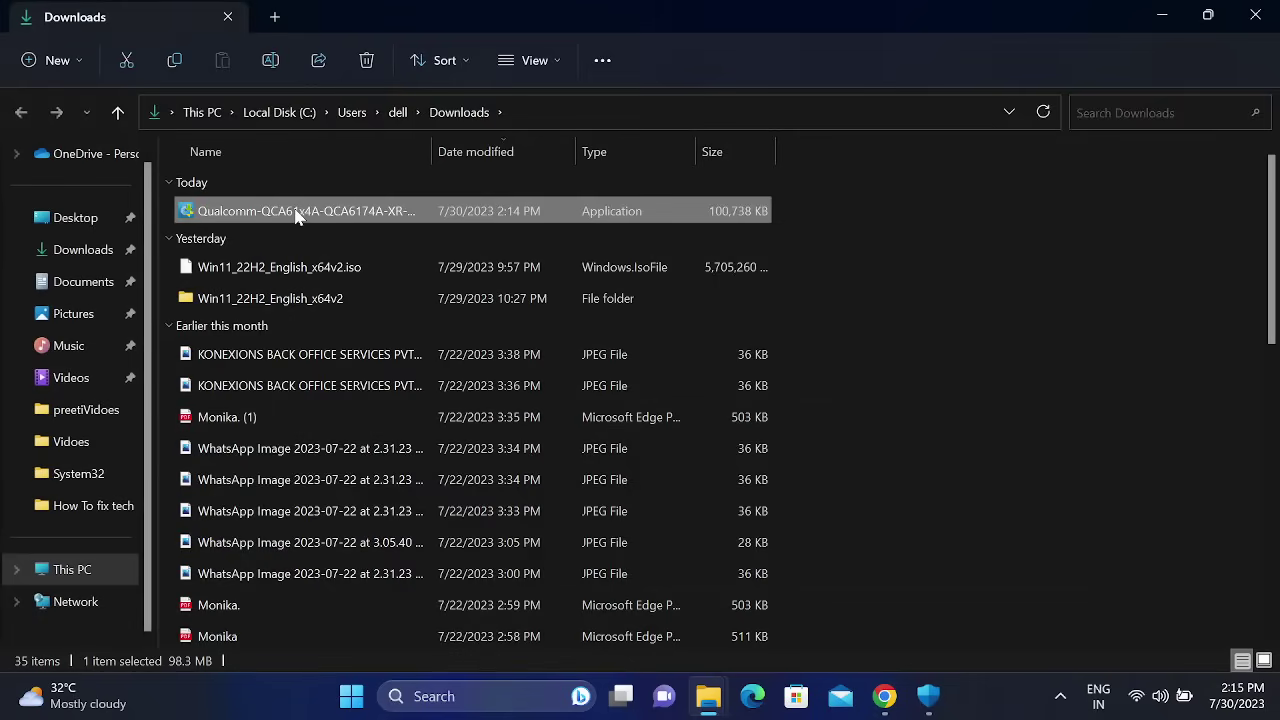
- Move the Qualcomm installer from Downloads to the desktop and start its InstallShield installation
right_click(296, 217)
left_click(339, 232)
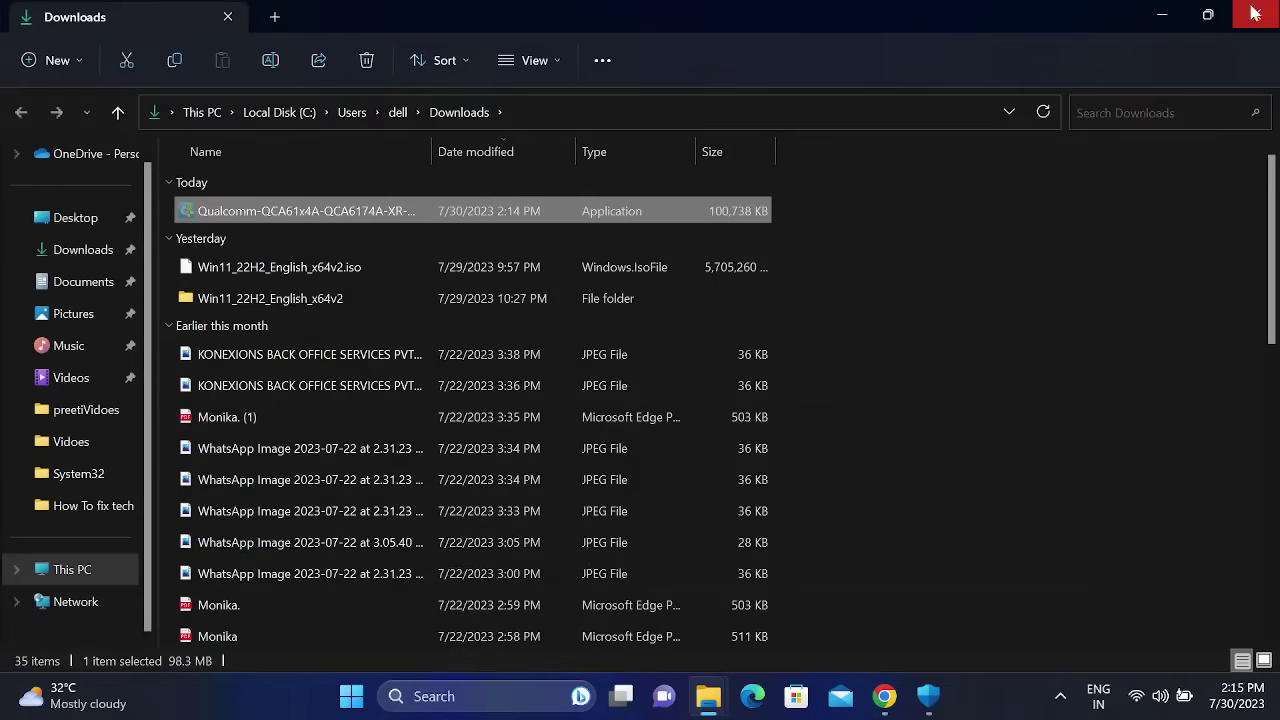
left_click(1162, 15)
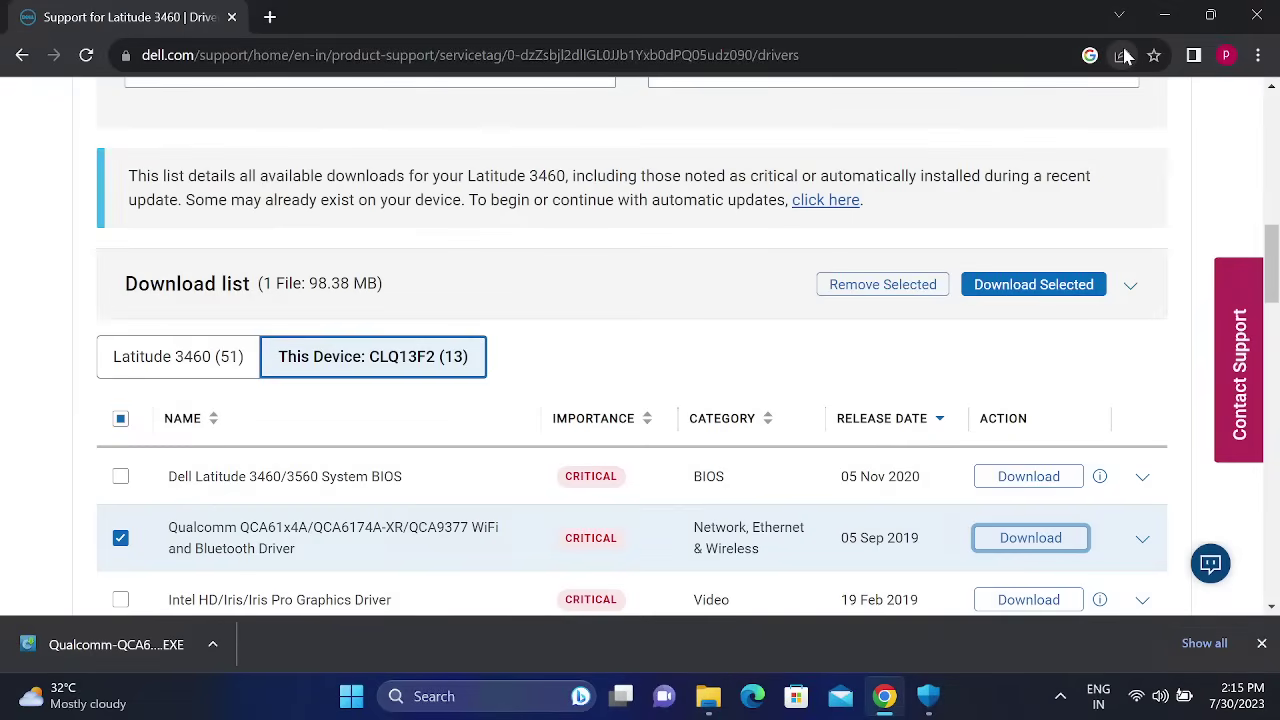
left_click(1168, 16)
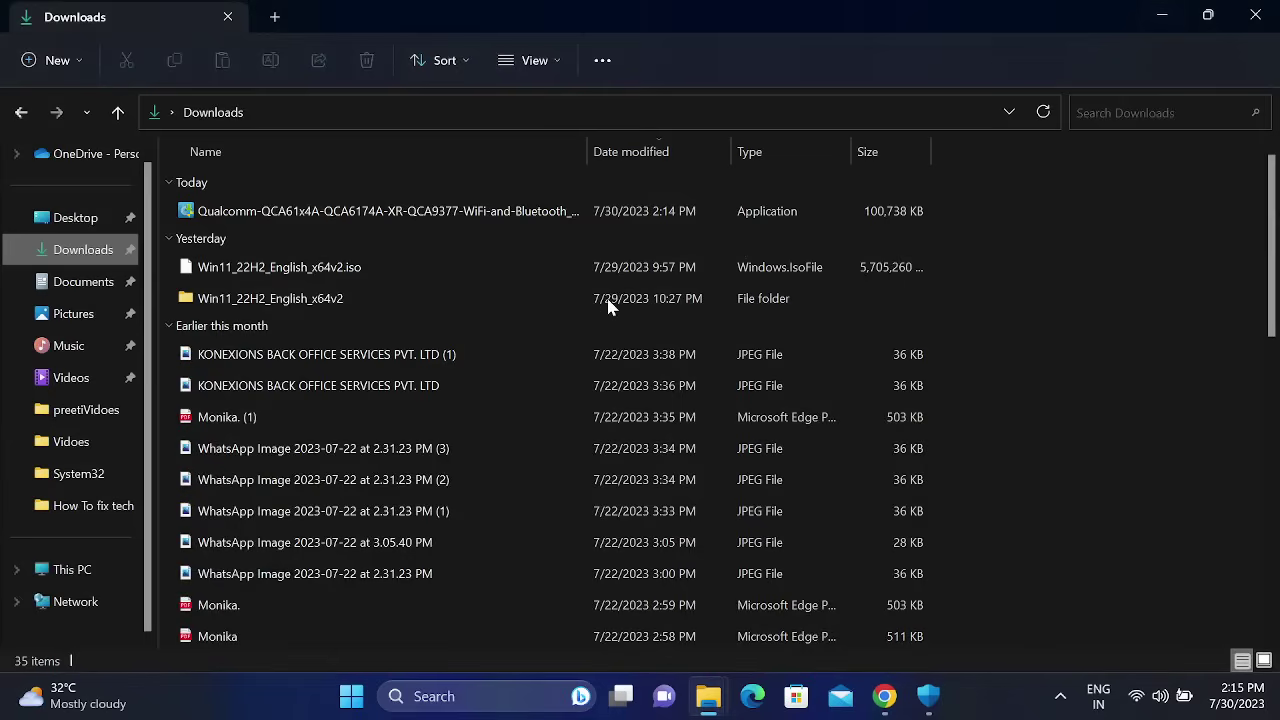
left_click(1178, 18)
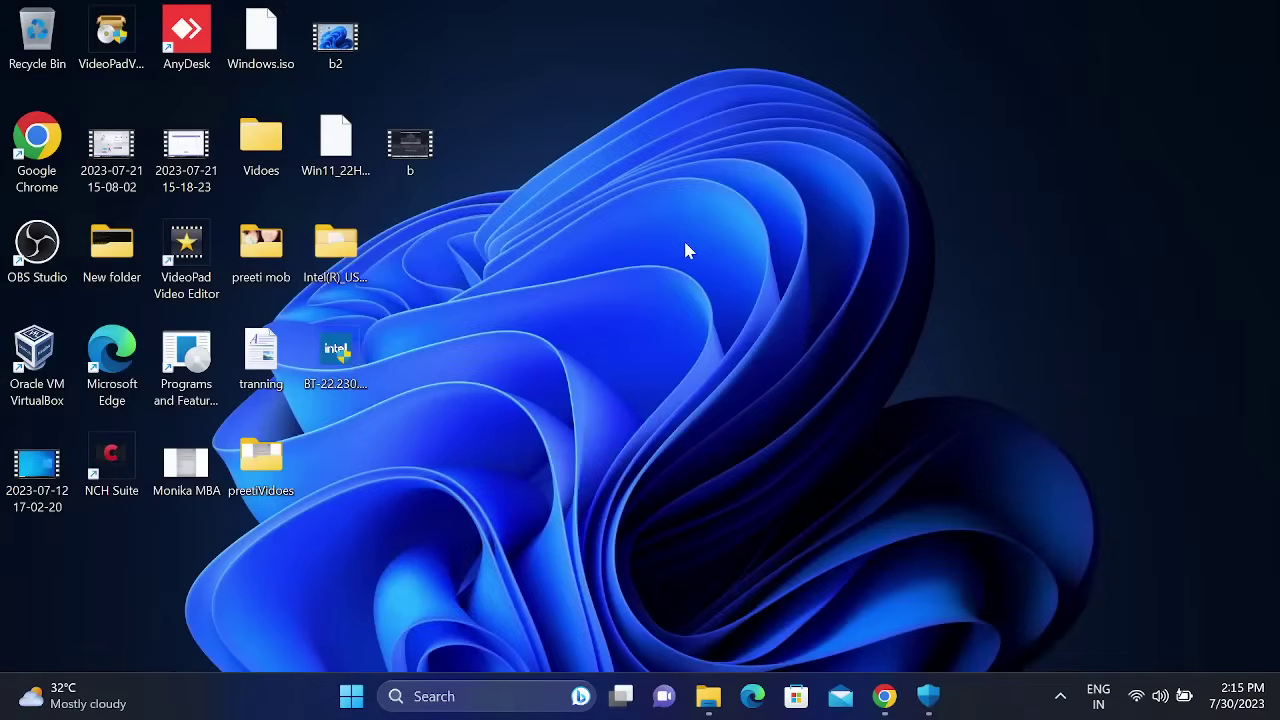
key("ctrl+v")
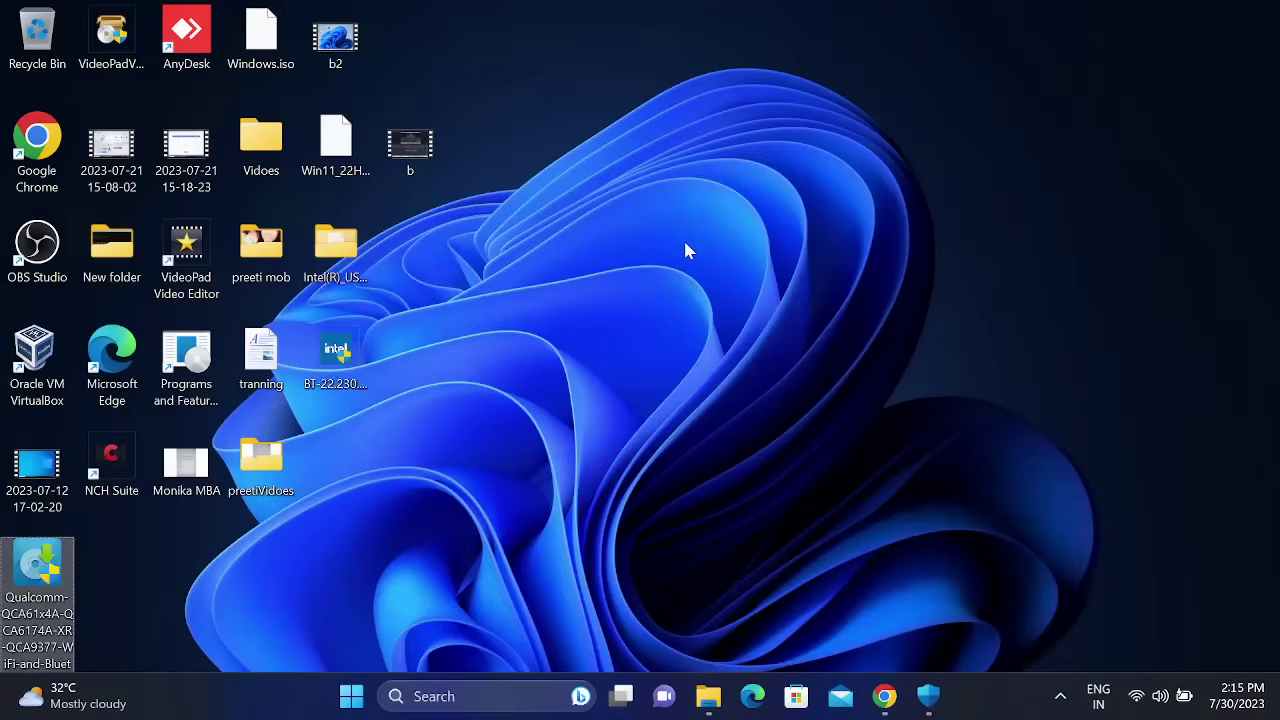
double_click(47, 600)
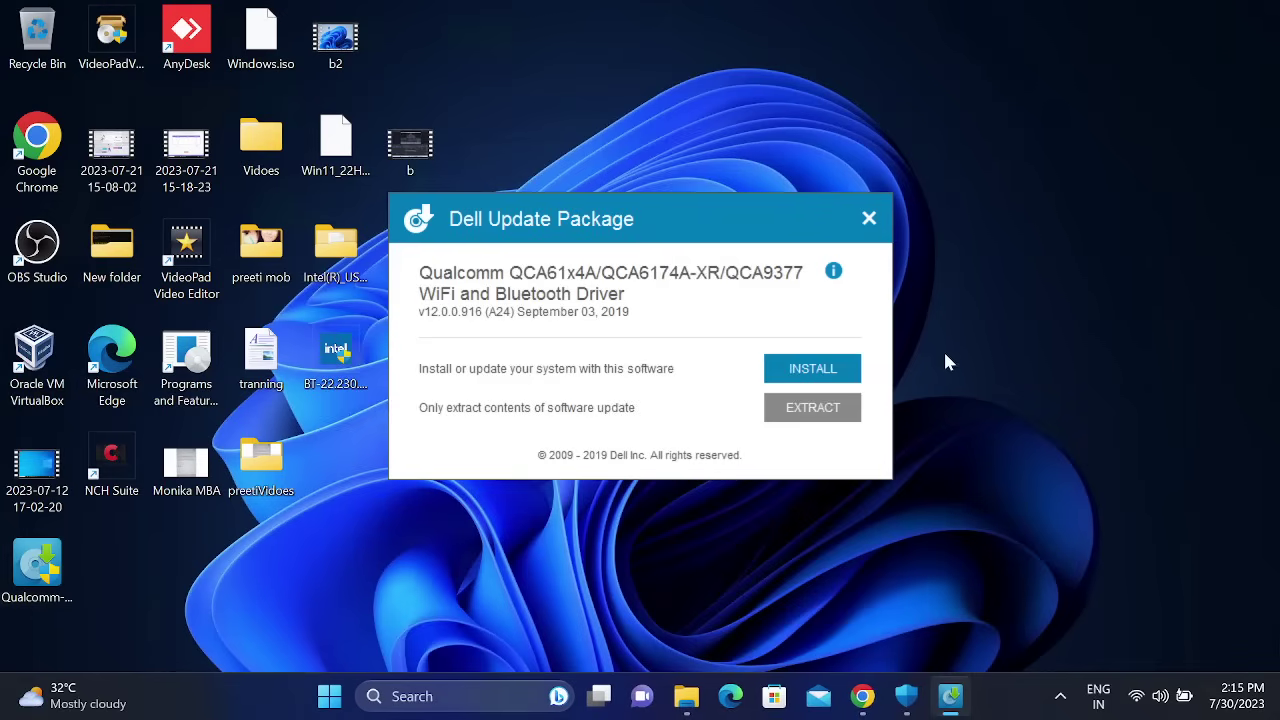
left_click(848, 368)
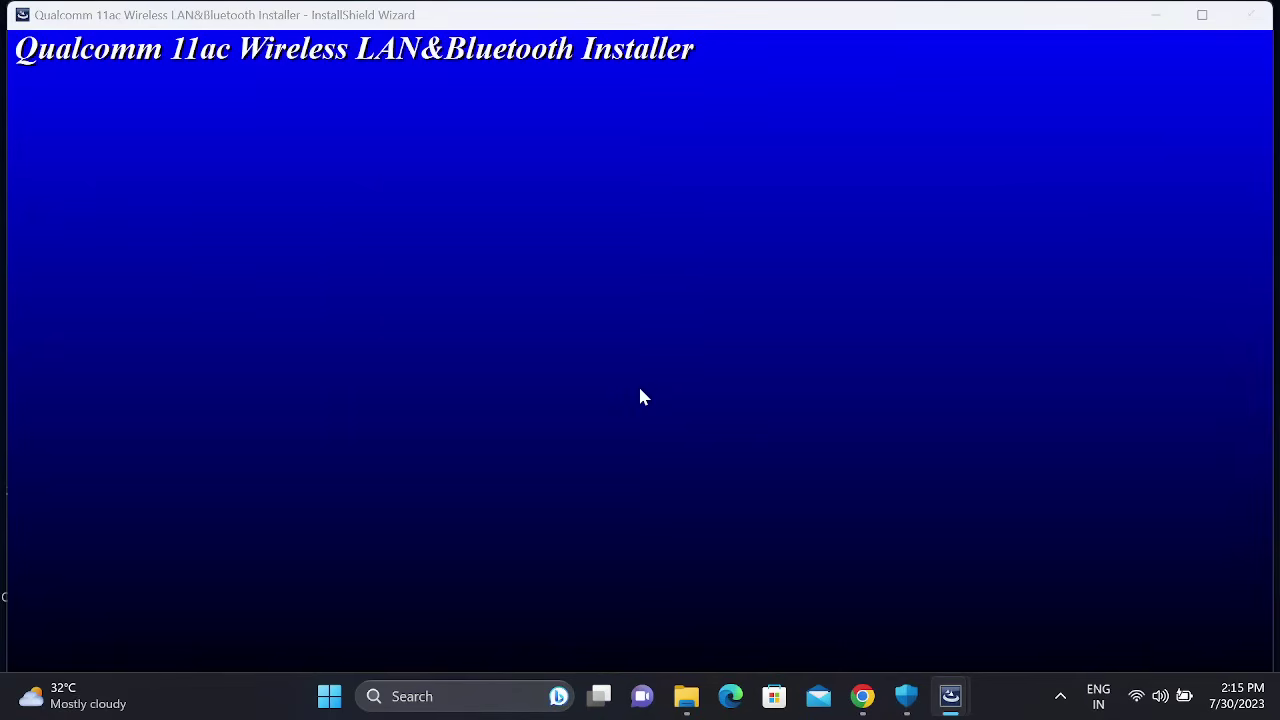
- Install the Qualcomm 11ac Wireless LAN&Bluetooth driver and restart the computer now
left_click(758, 530)
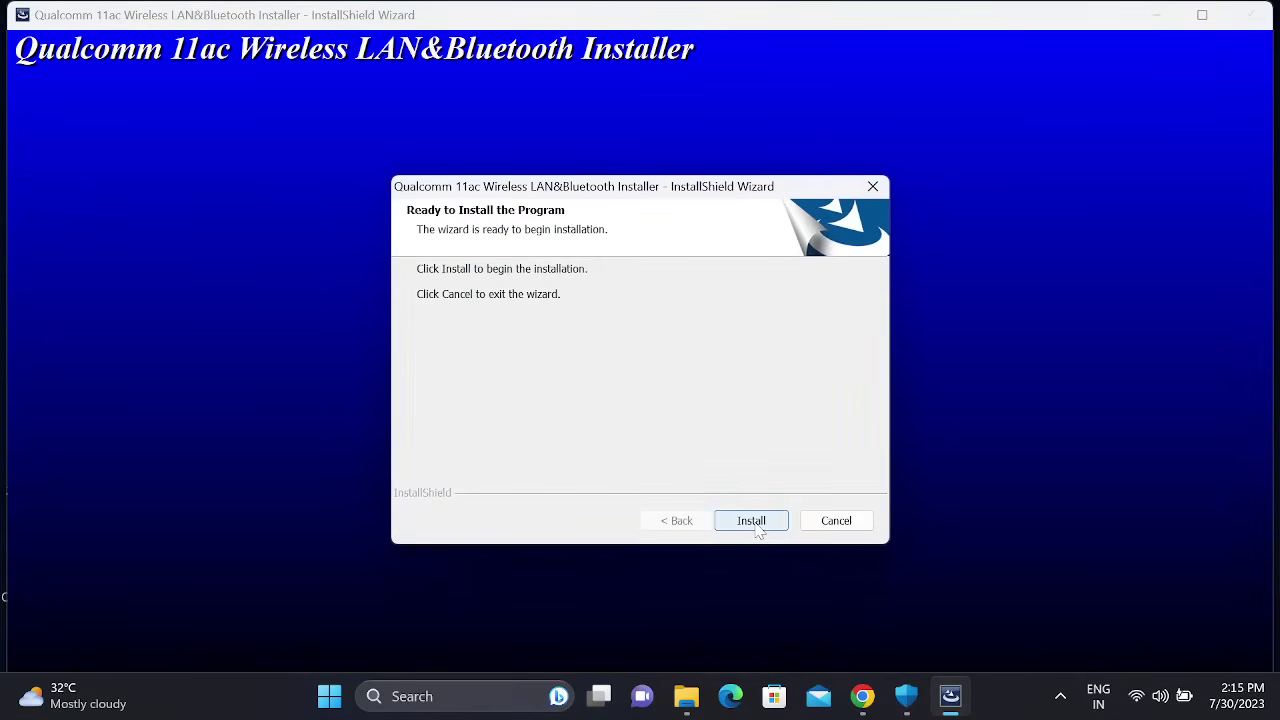
left_click(758, 530)
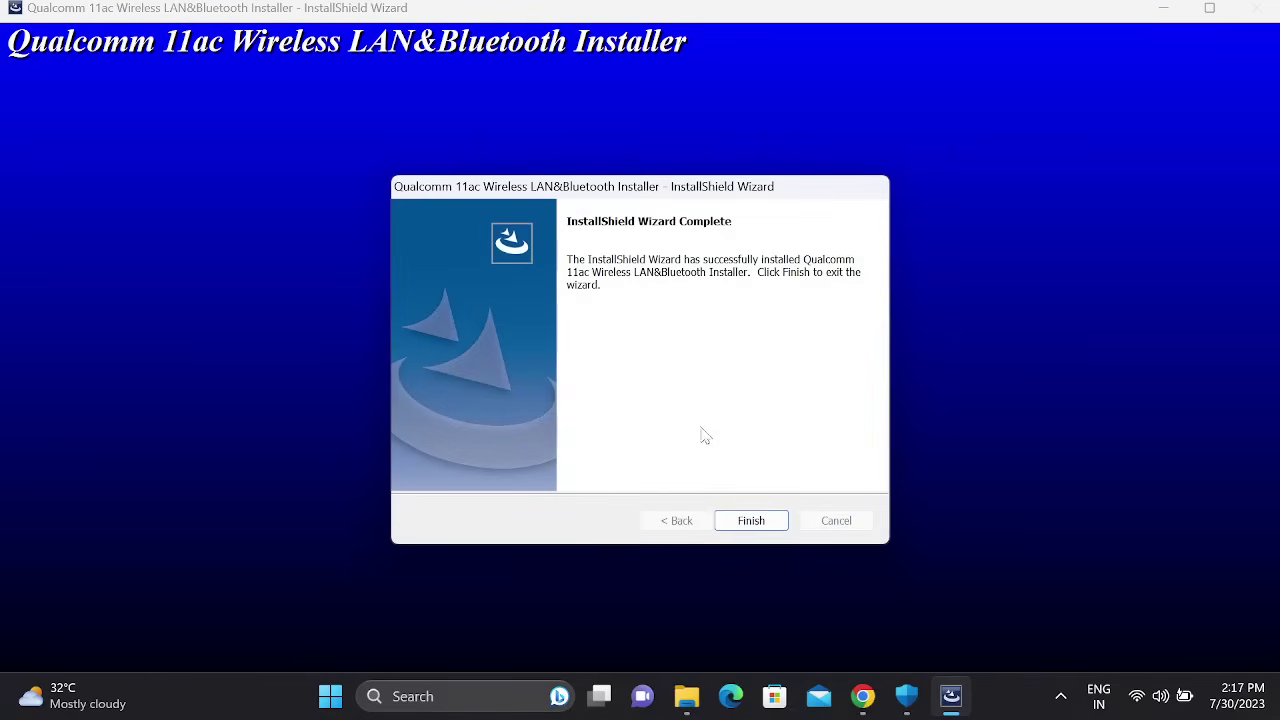
left_click(752, 522)
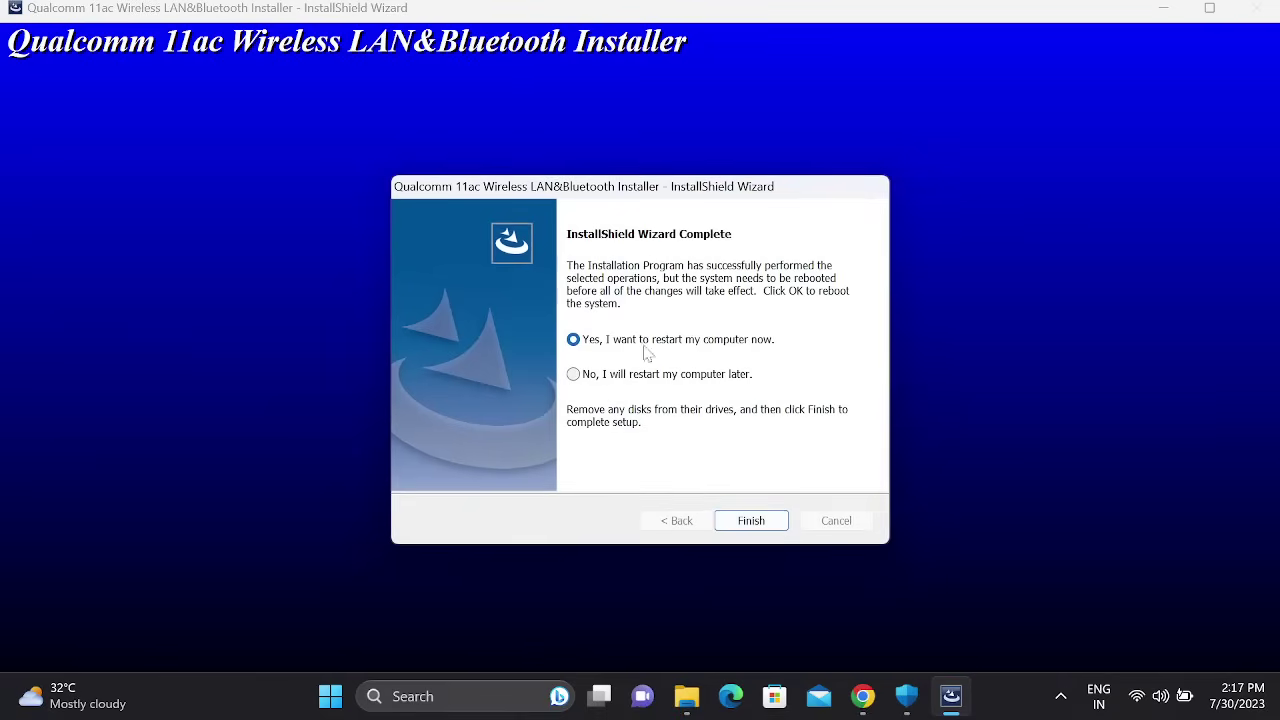
left_click(752, 518)
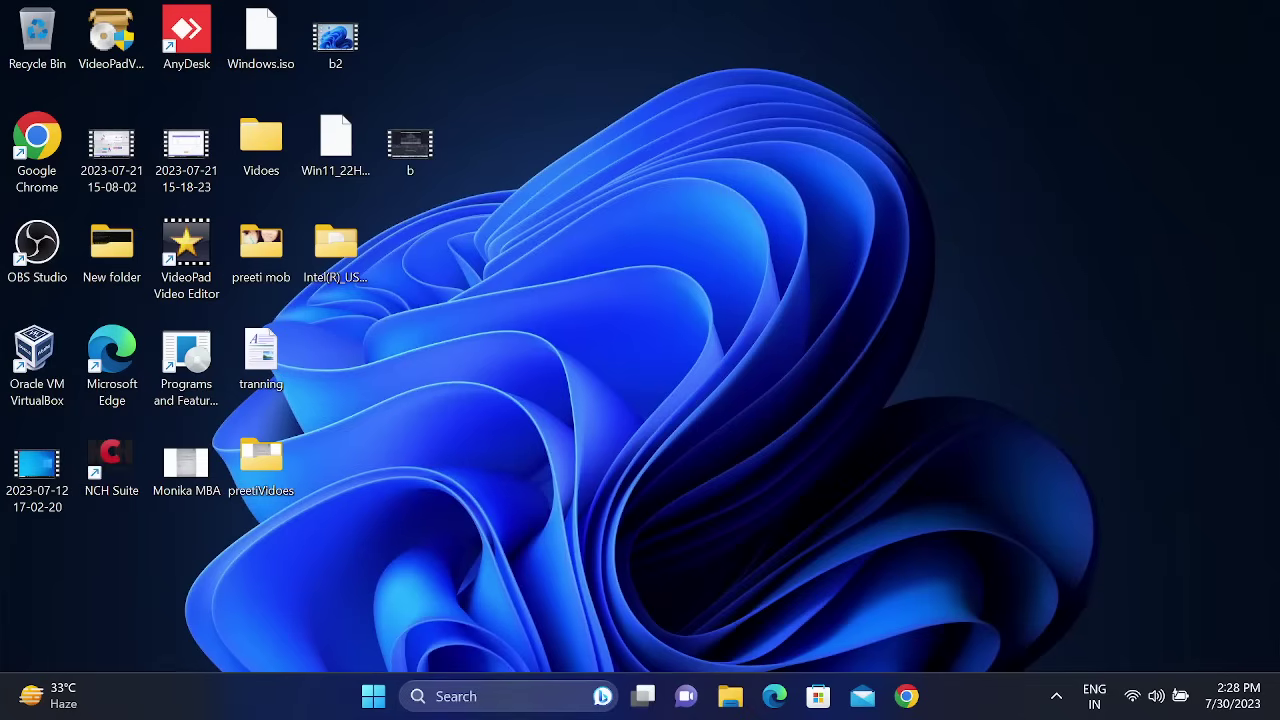
left_click(457, 696)
type("b")
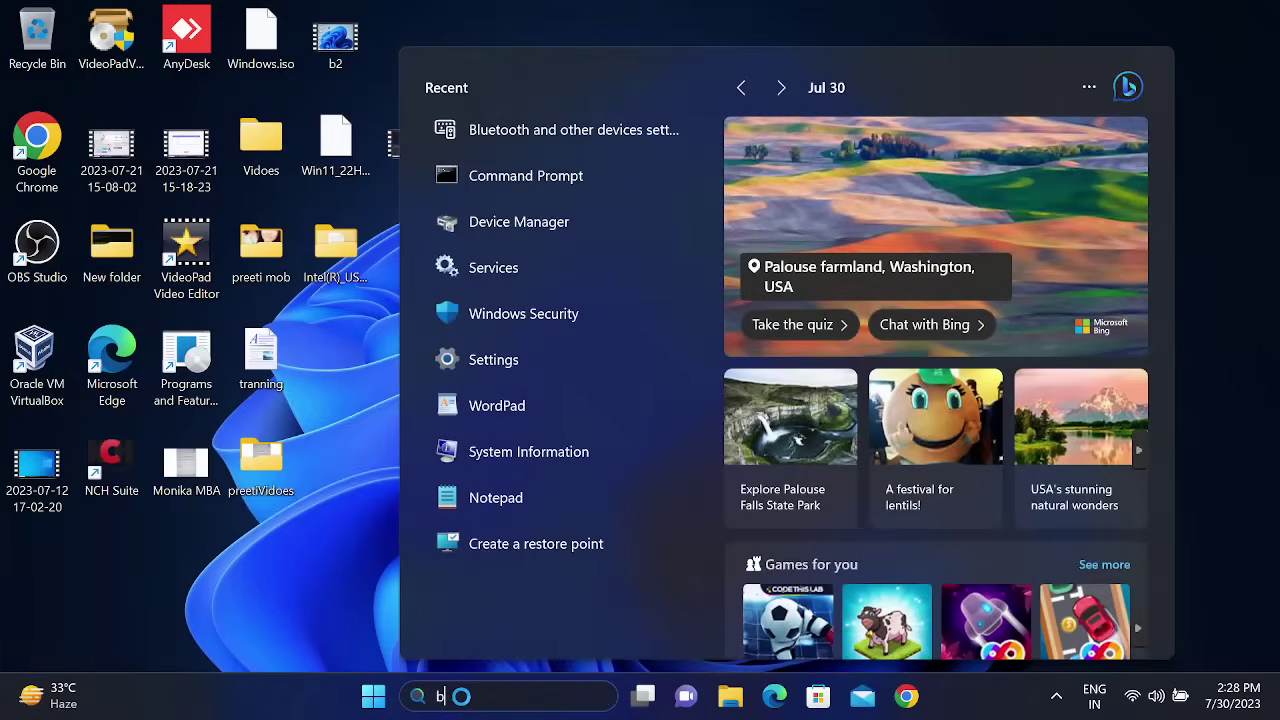
type("lue")
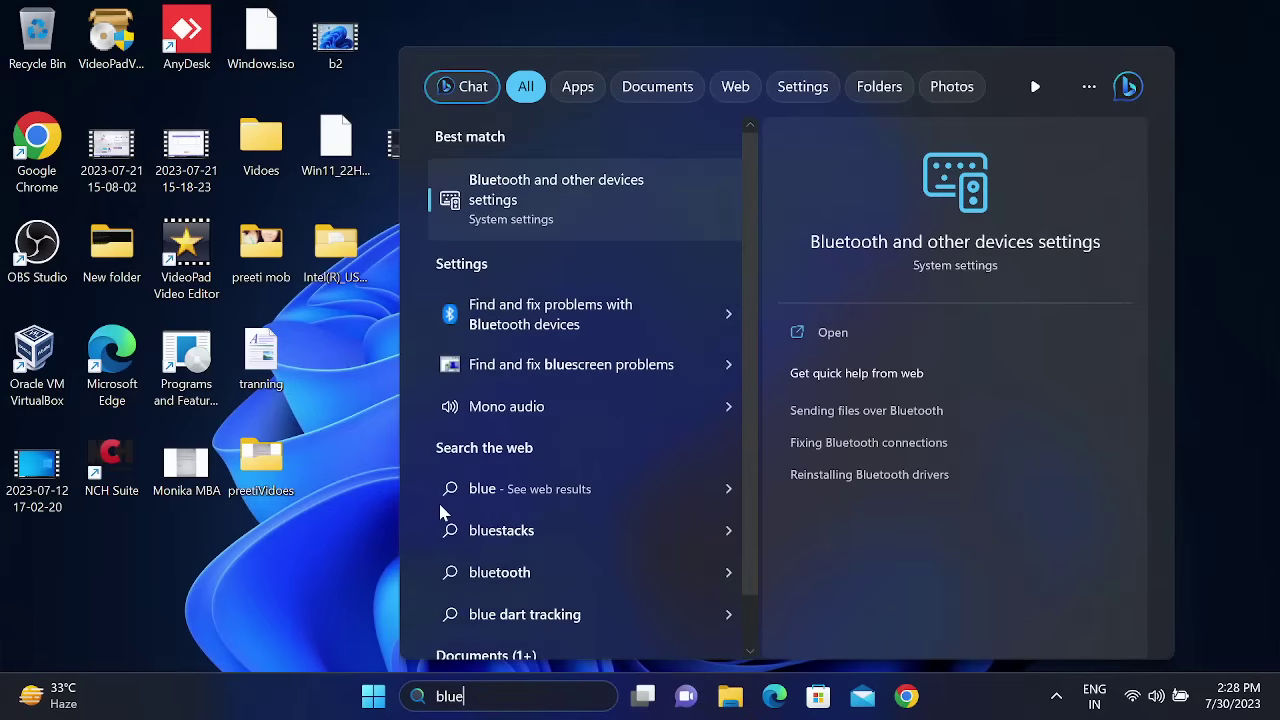
left_click(559, 190)
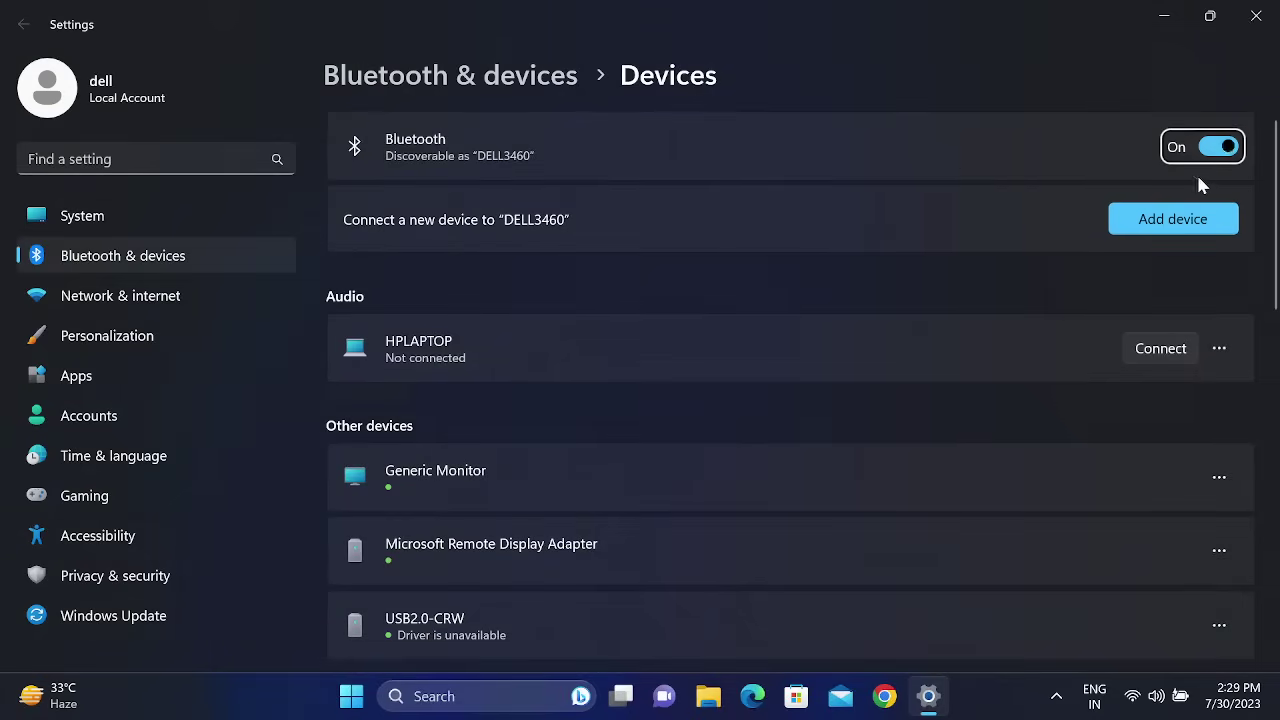
left_click(1210, 149)
left_click(1222, 152)
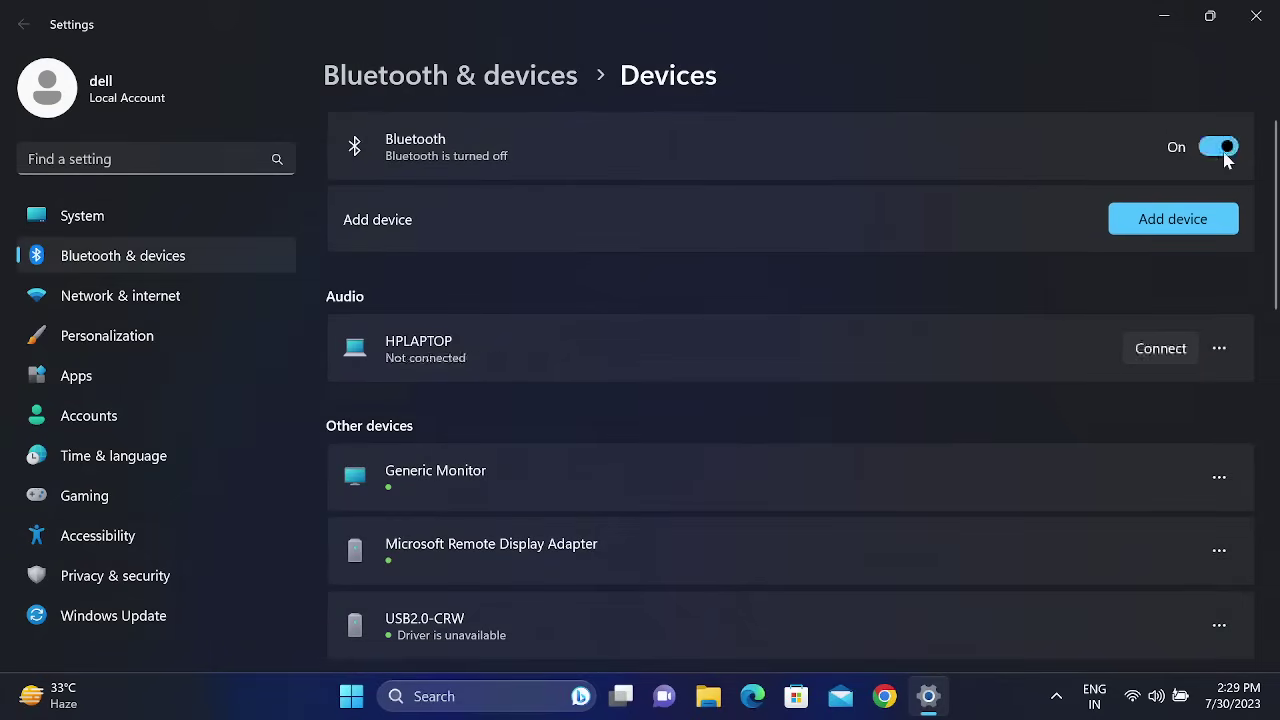
left_click(1162, 222)
left_click(605, 166)
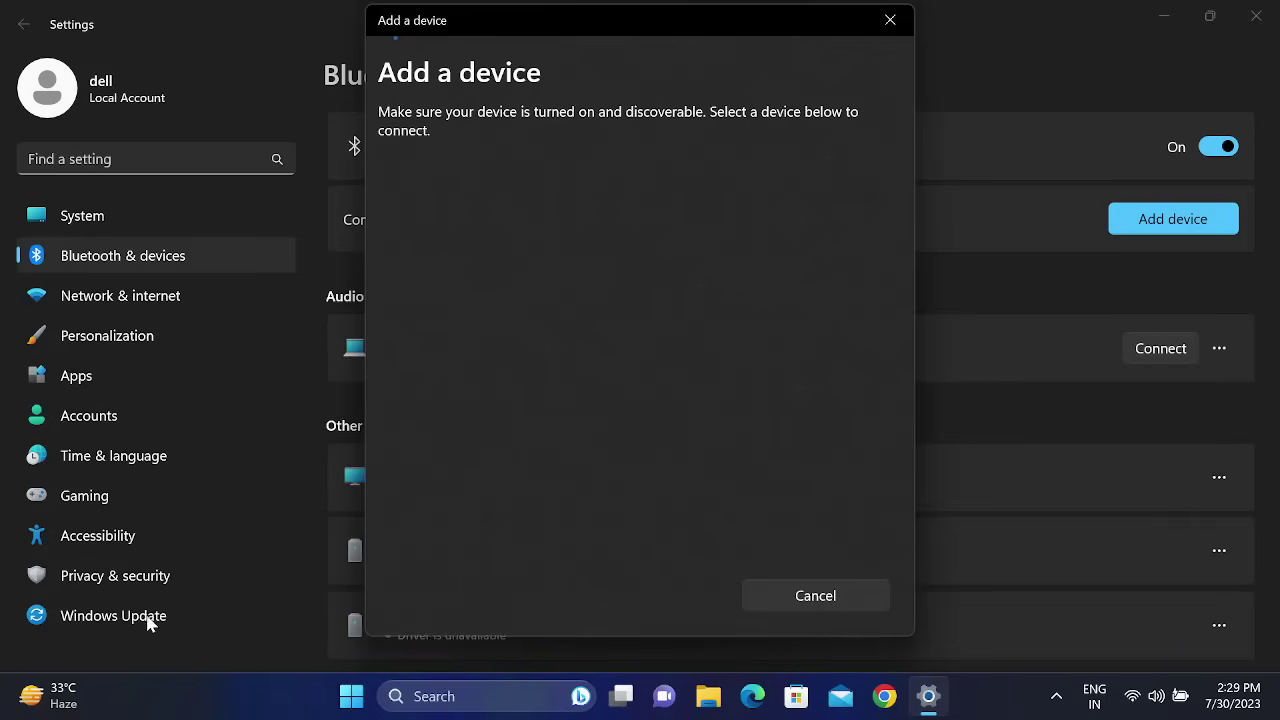
left_click(834, 599)
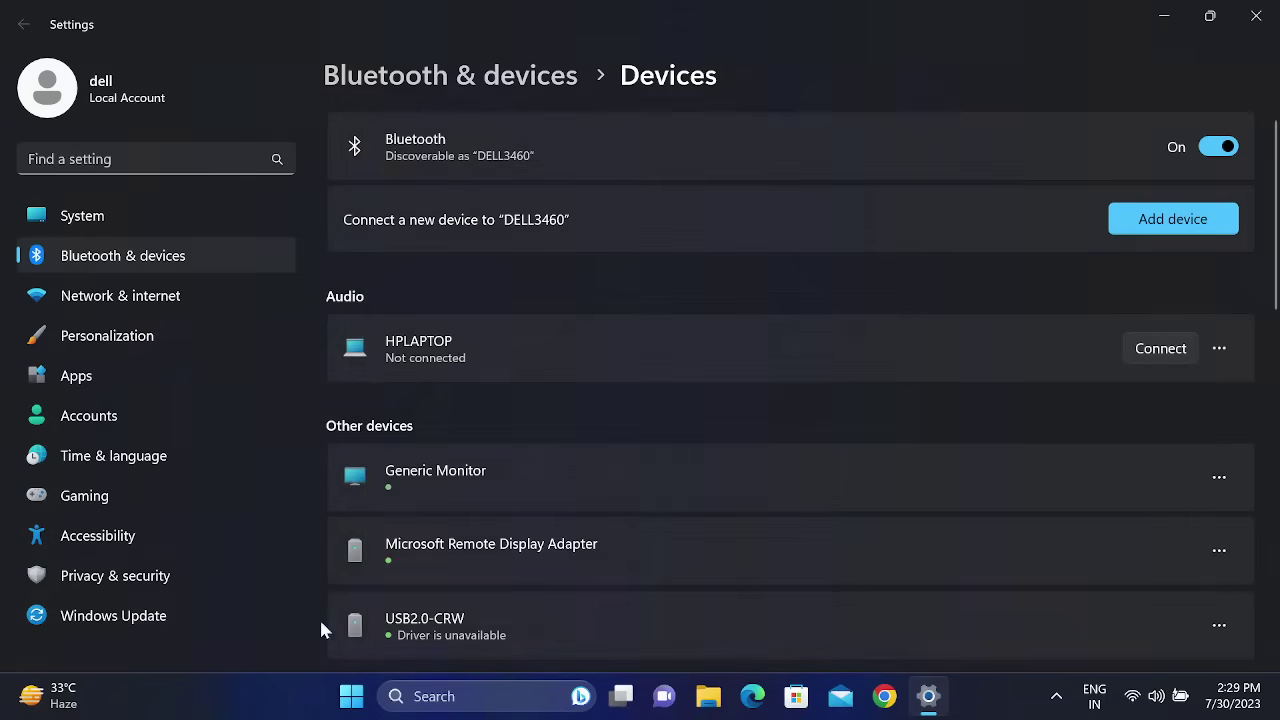
left_click(158, 618)
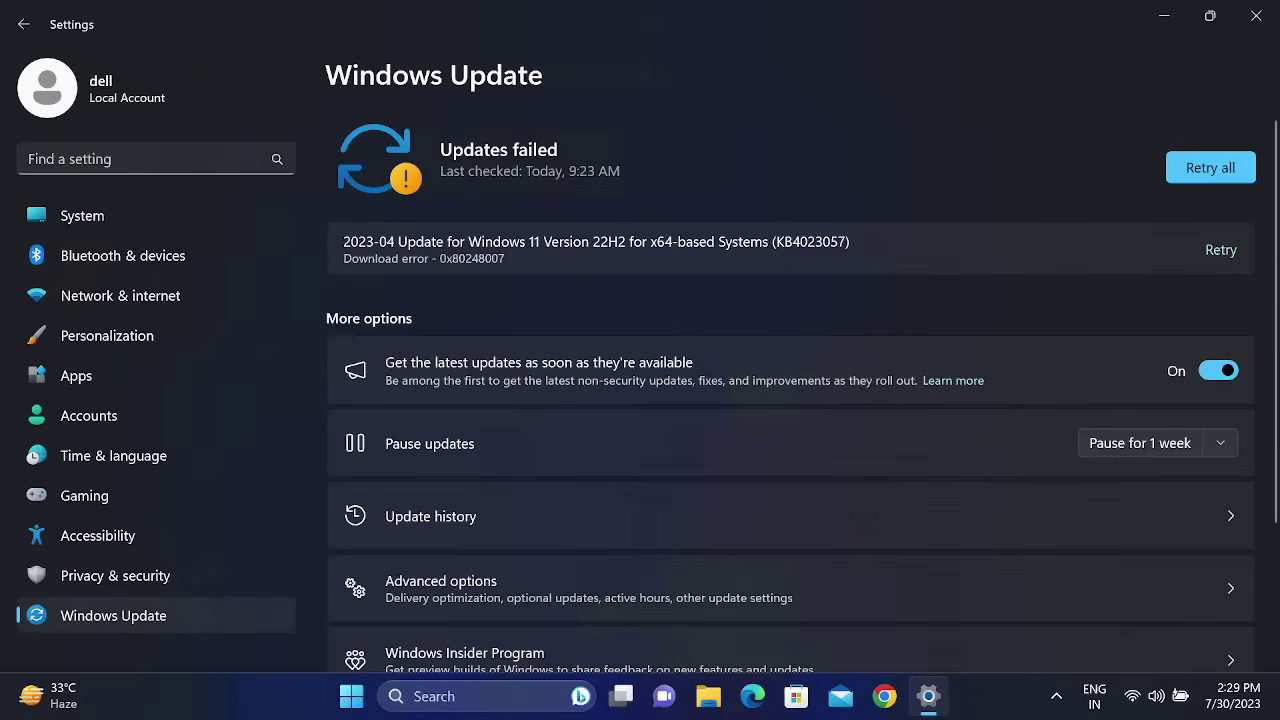
left_click(1256, 16)
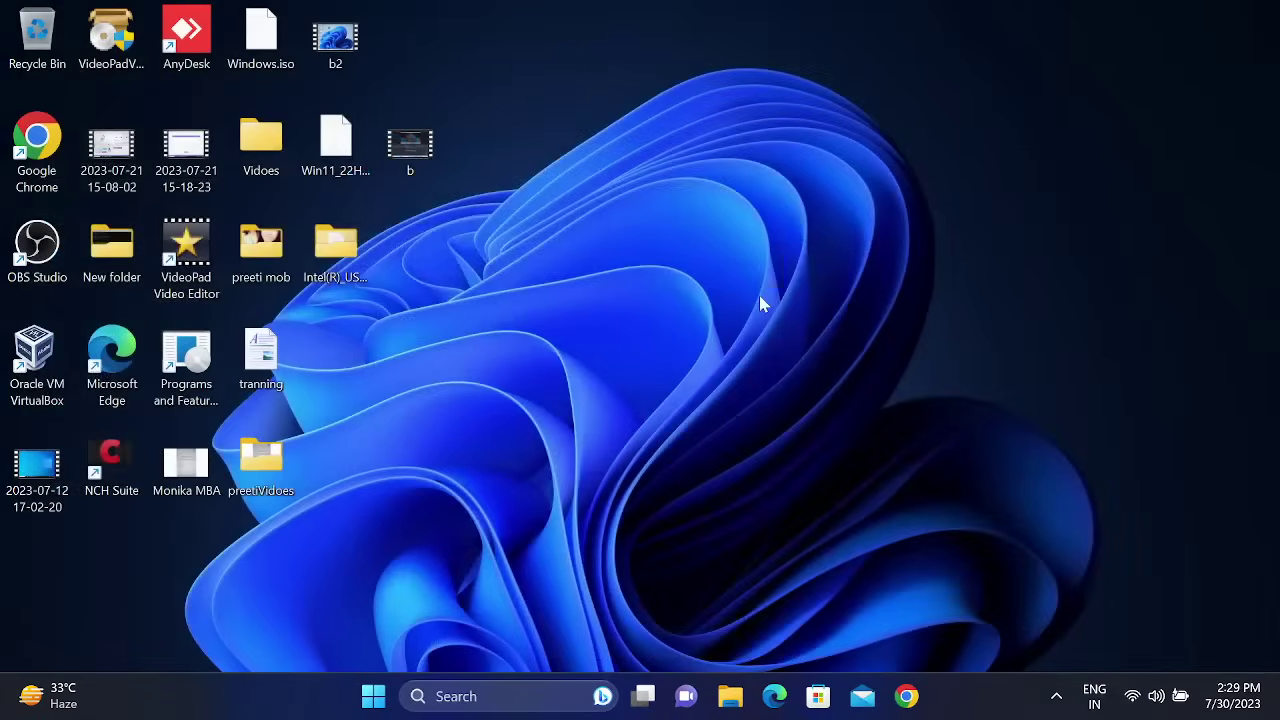